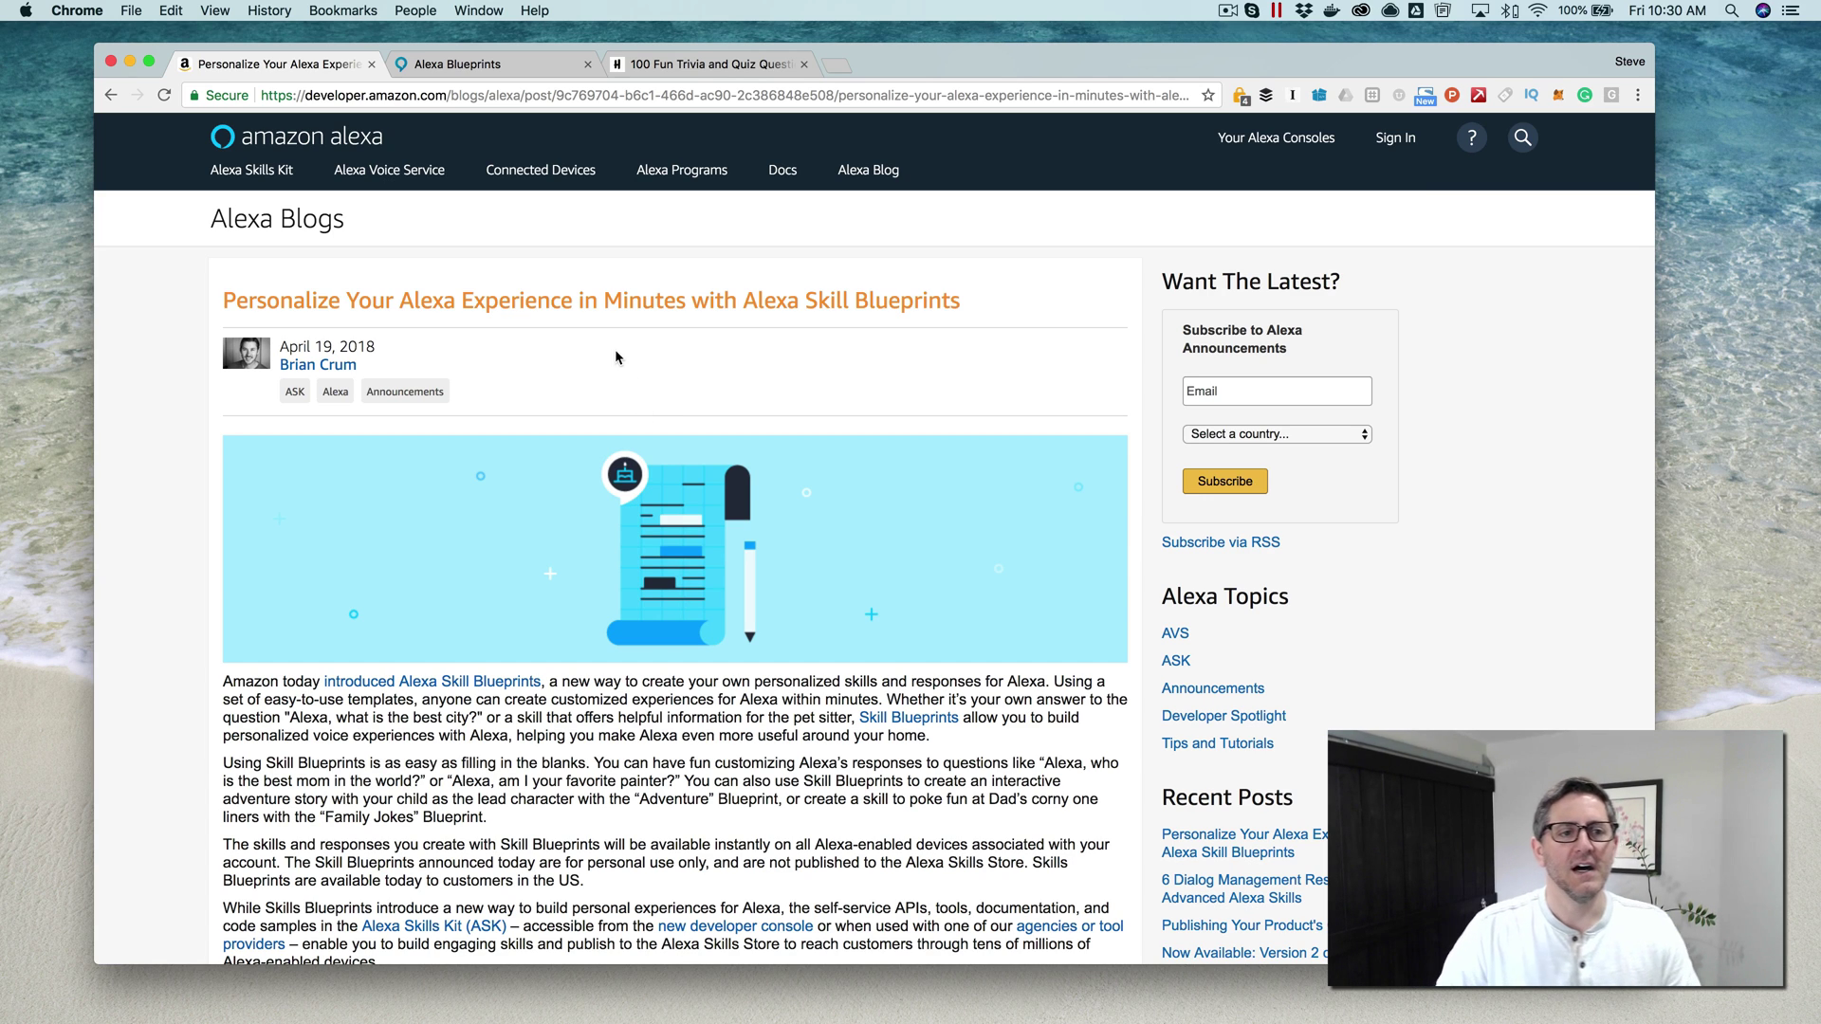
# Switch to the Skill Blueprints home page and look over the featured blueprints
pyautogui.click(509, 64)
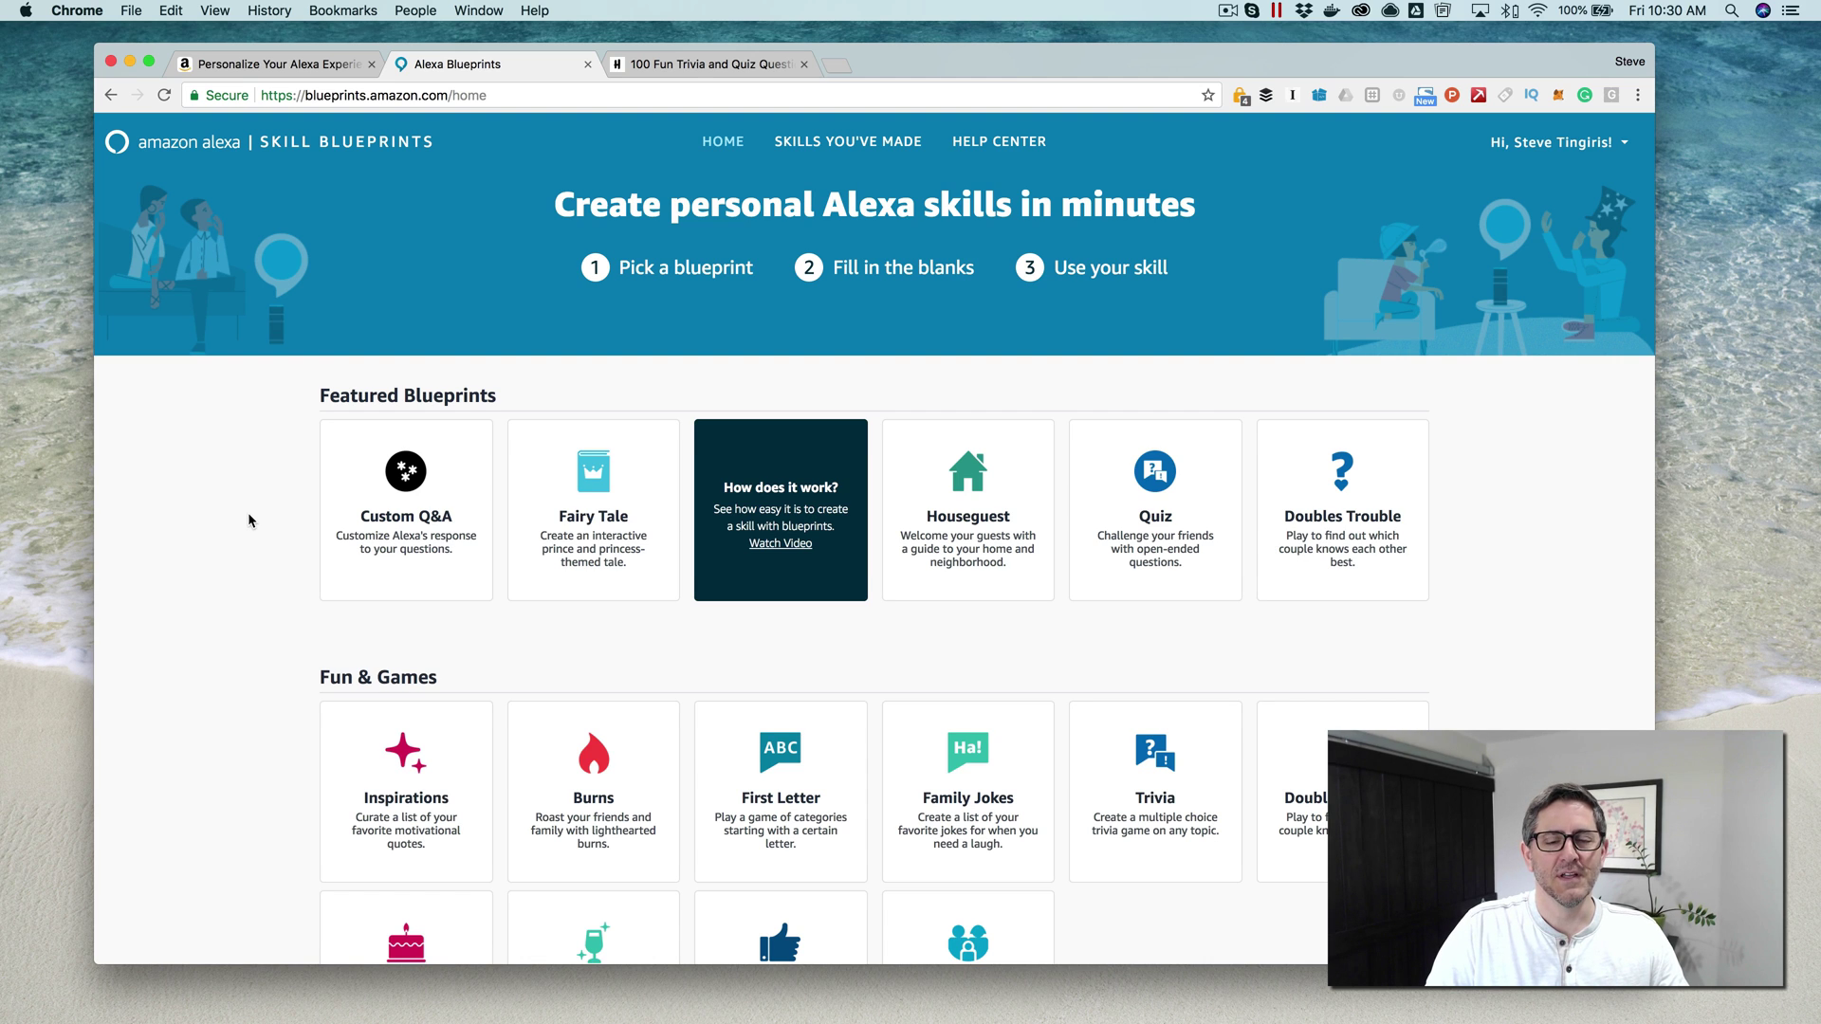
pyautogui.scroll(-1, 247, 513)
pyautogui.scroll(1, 247, 512)
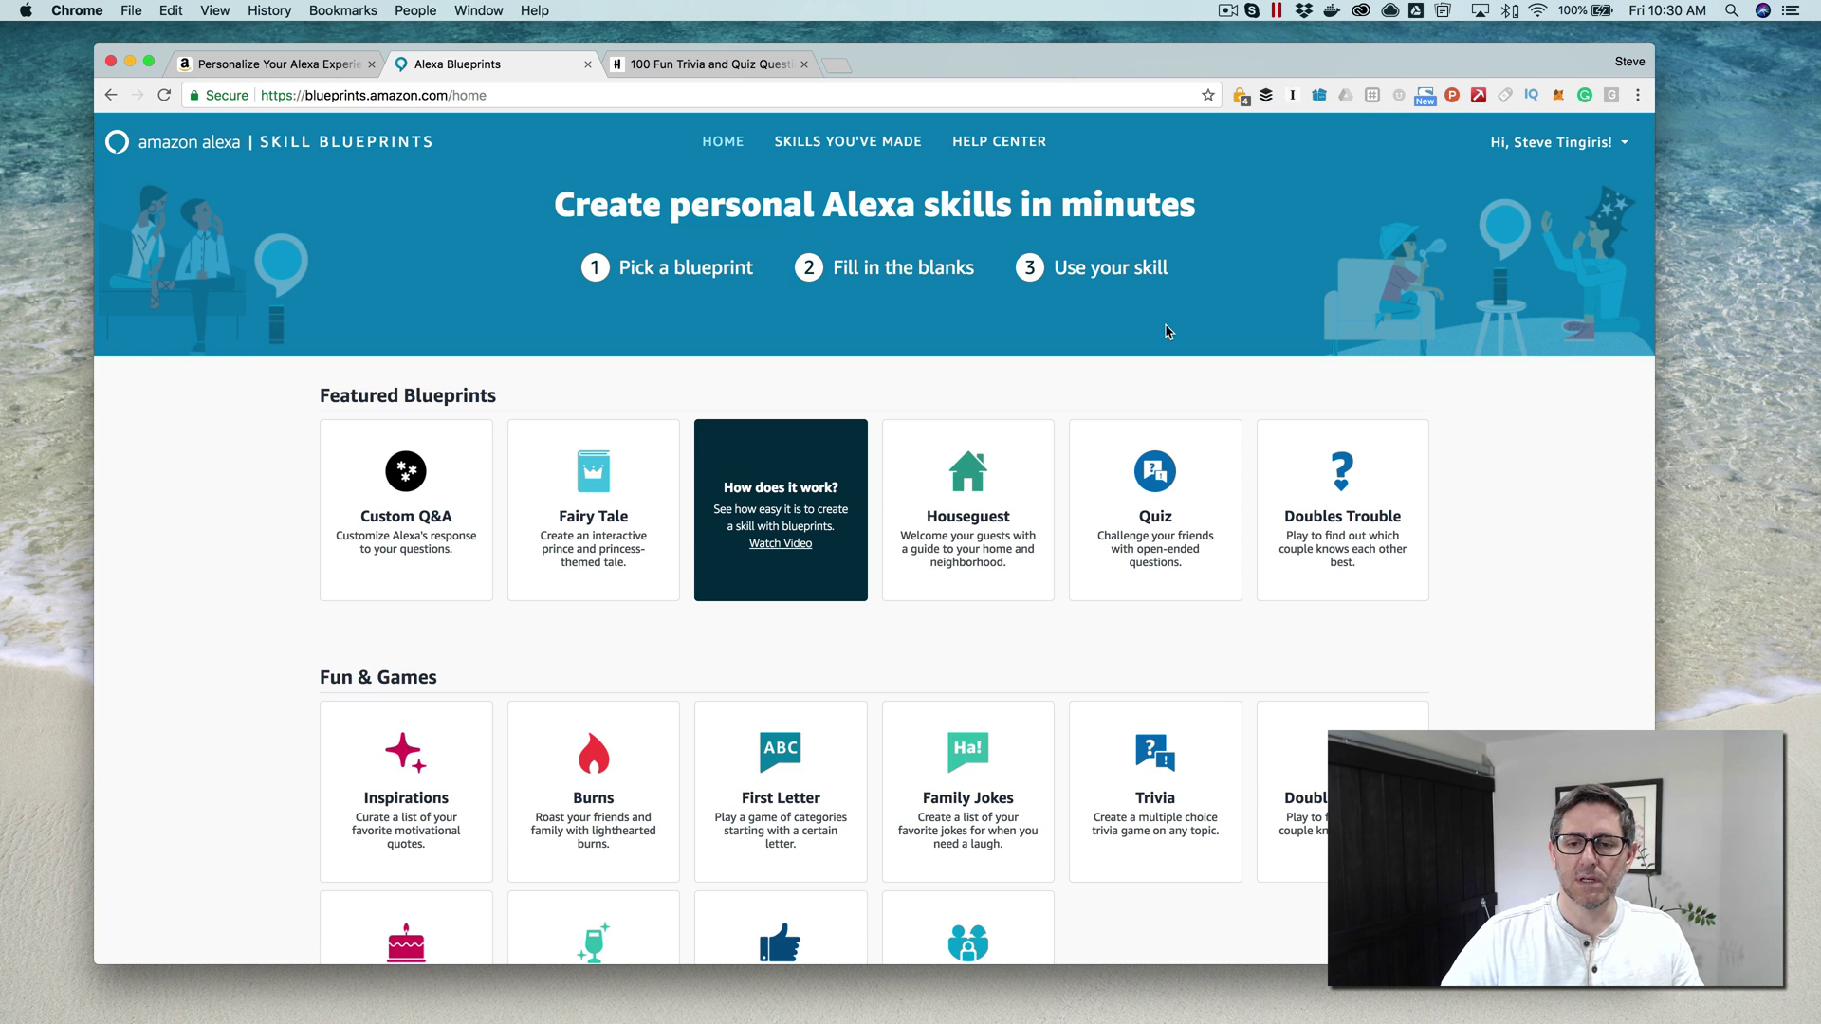
pyautogui.scroll(-2, 1558, 545)
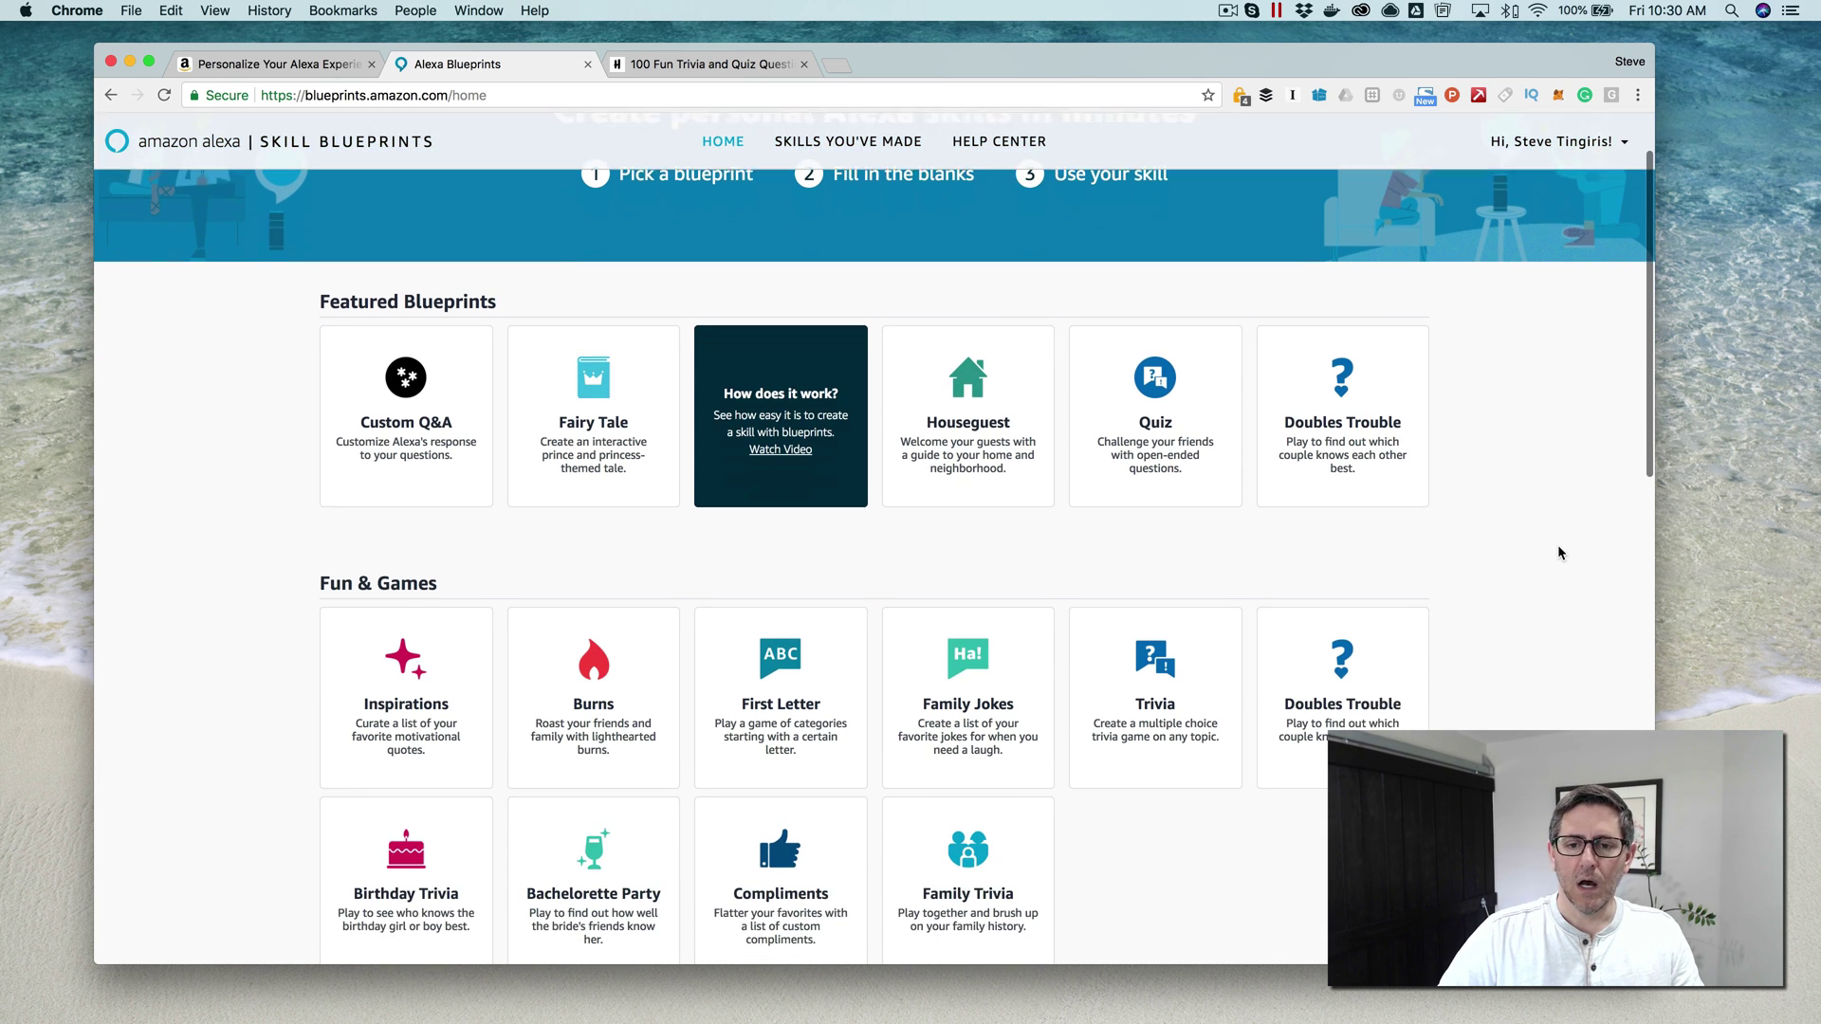
pyautogui.scroll(-1, 1557, 552)
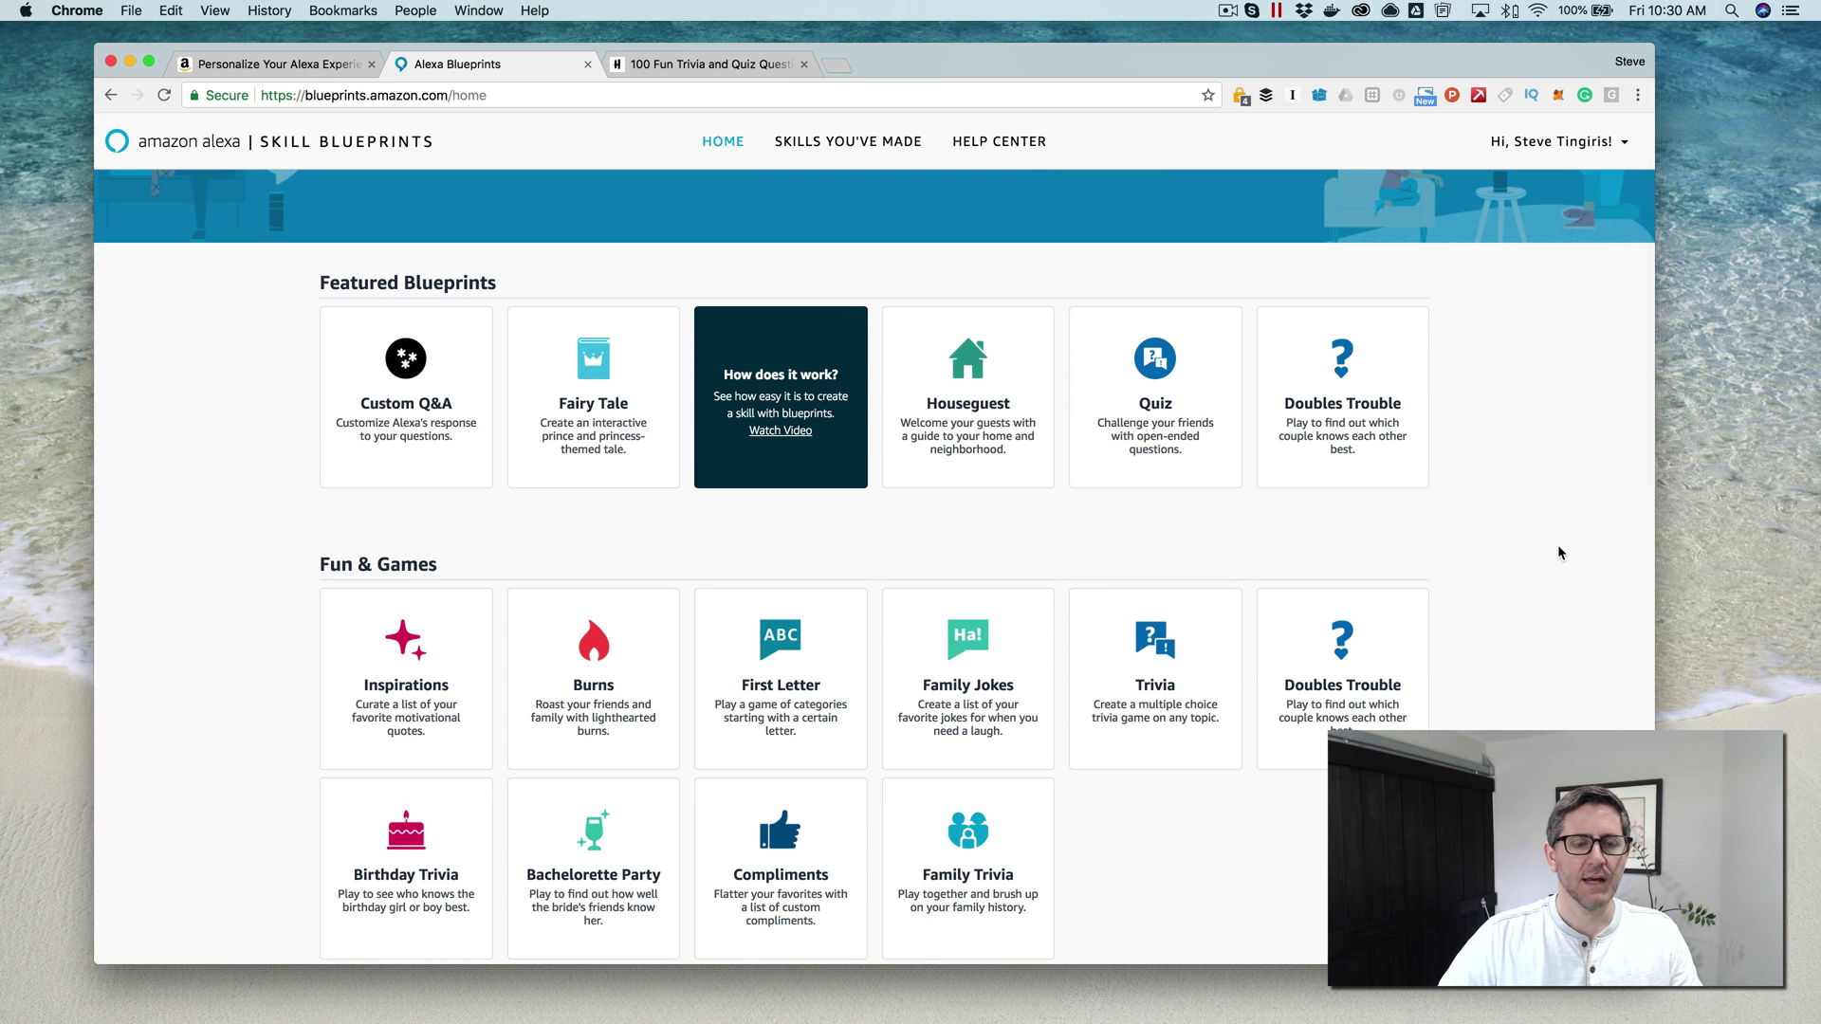
pyautogui.scroll(-5, 1558, 553)
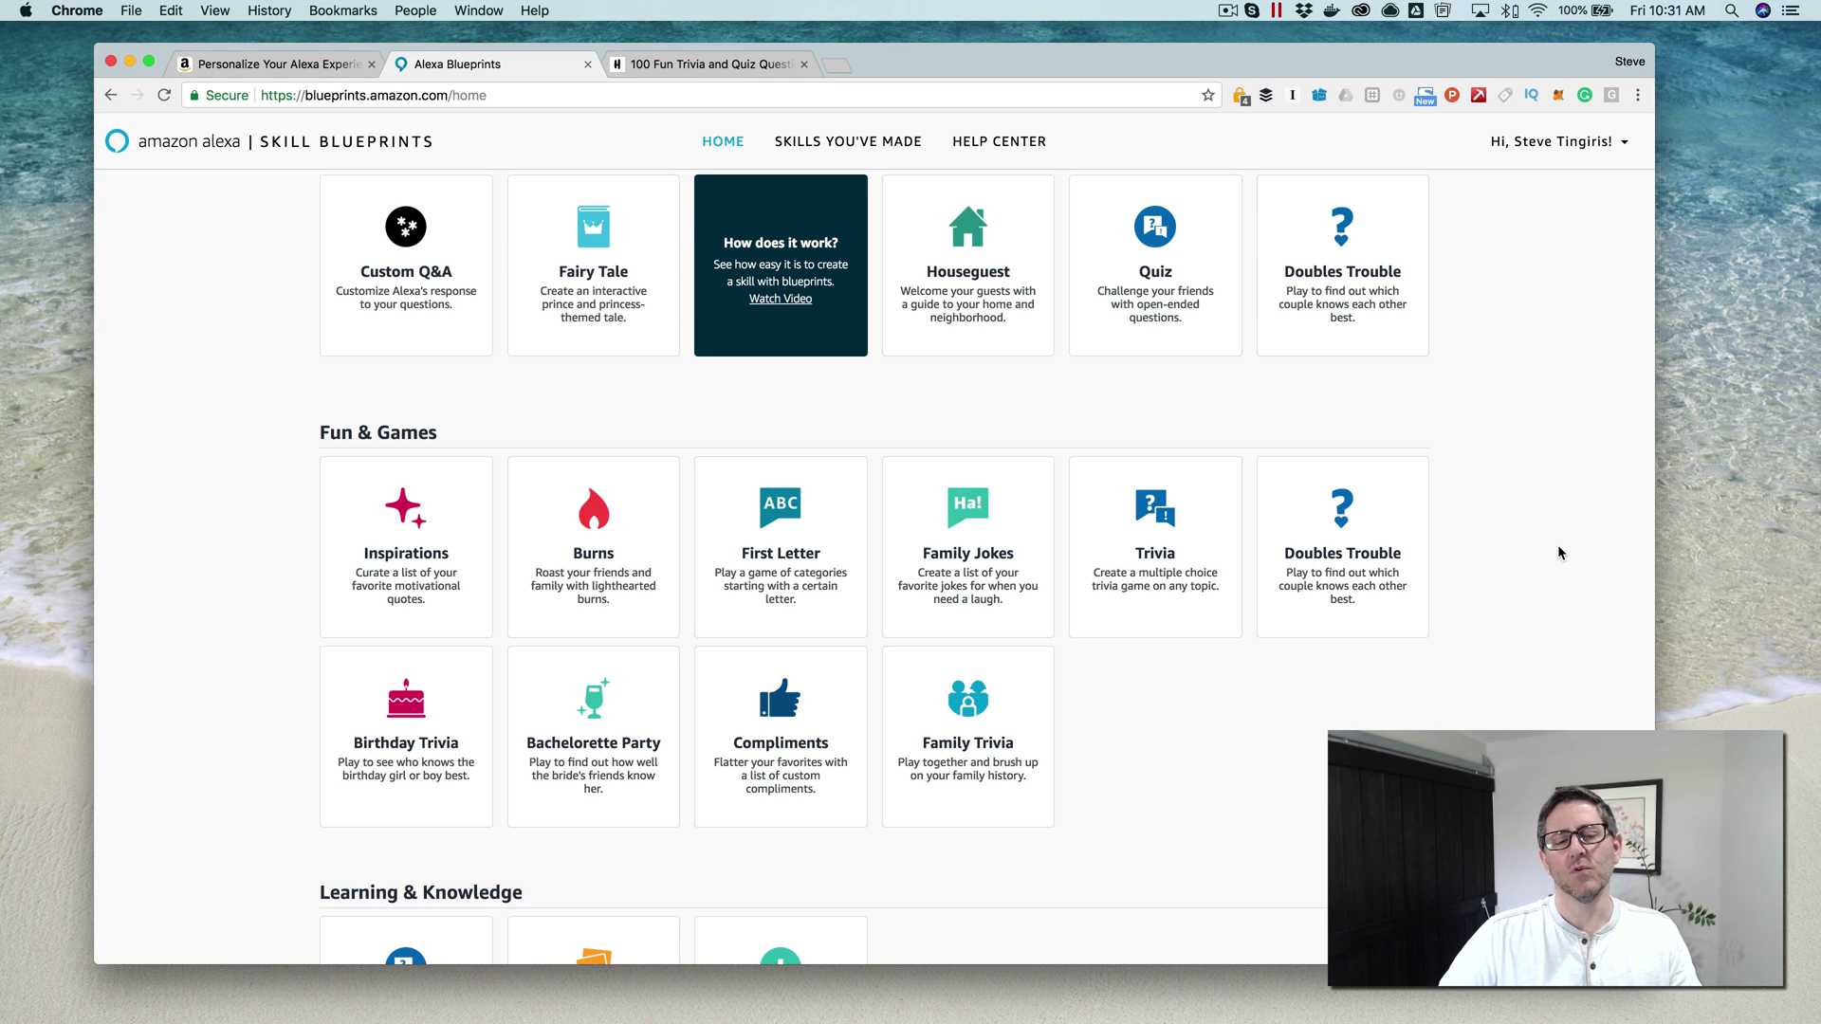
pyautogui.scroll(3, 1558, 553)
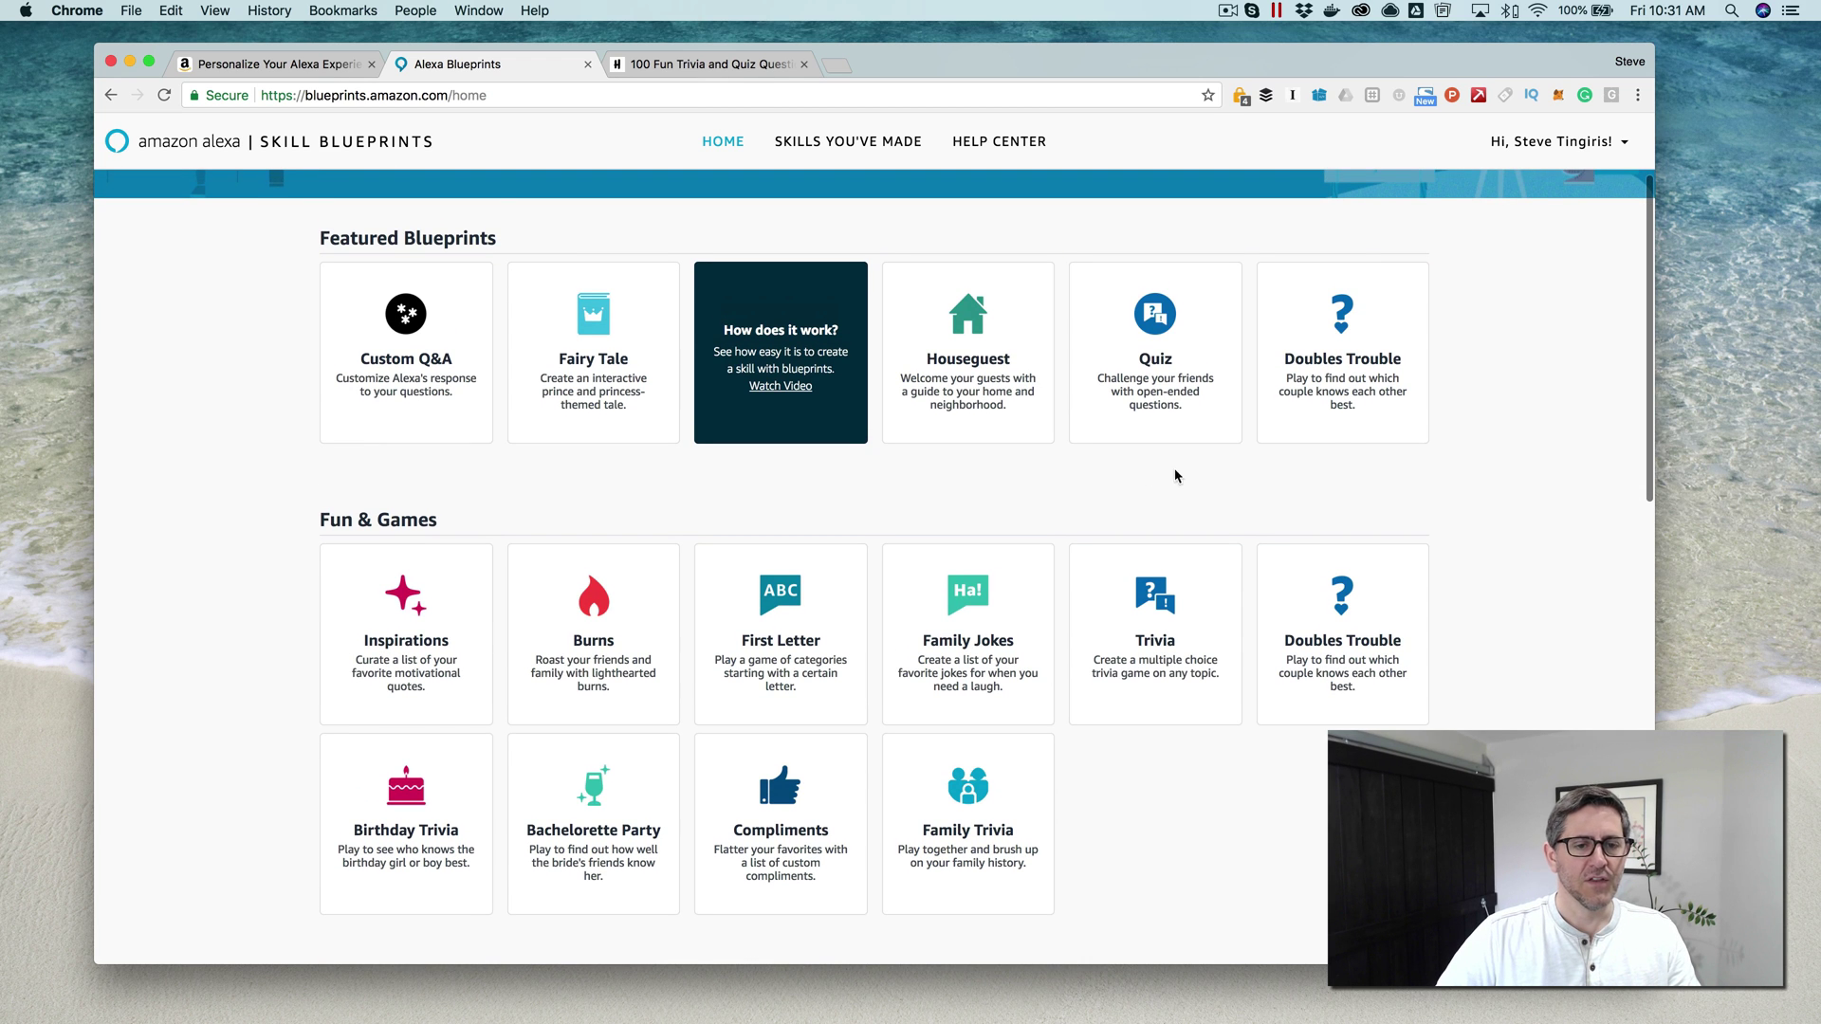
pyautogui.scroll(-10, 1476, 535)
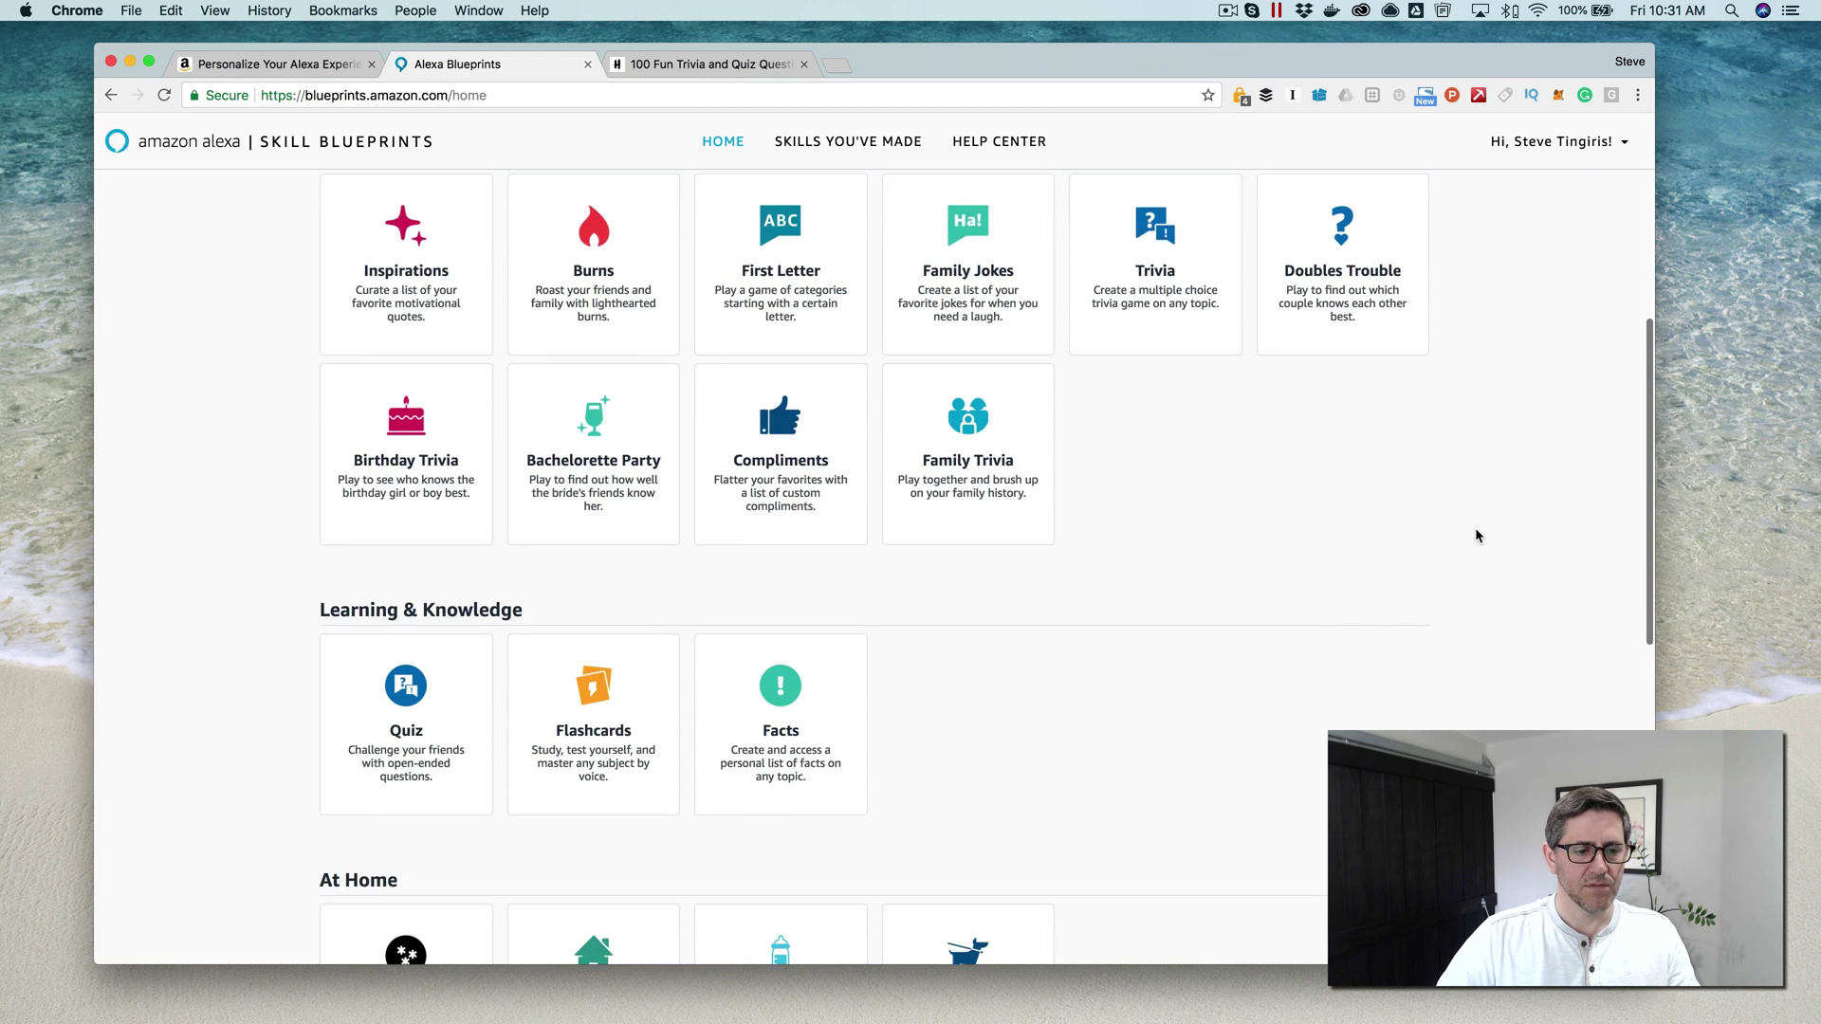
pyautogui.scroll(13, 1476, 535)
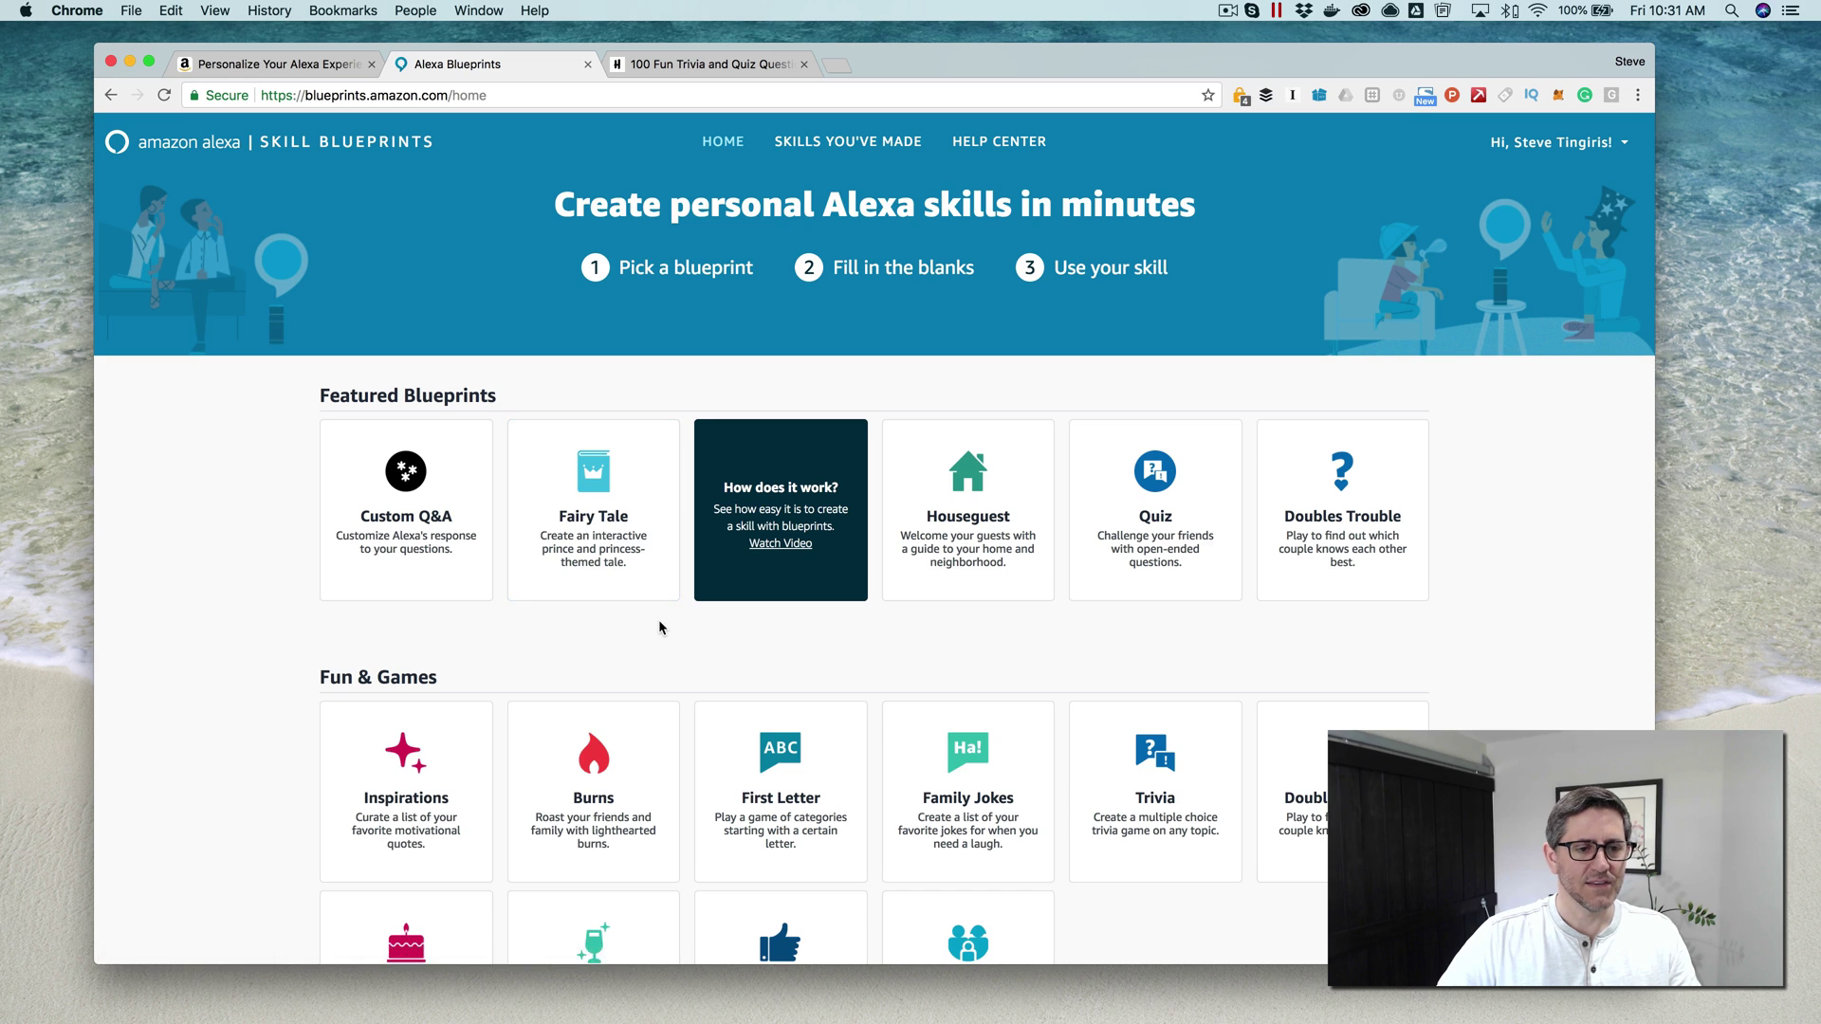
pyautogui.scroll(-4, 607, 626)
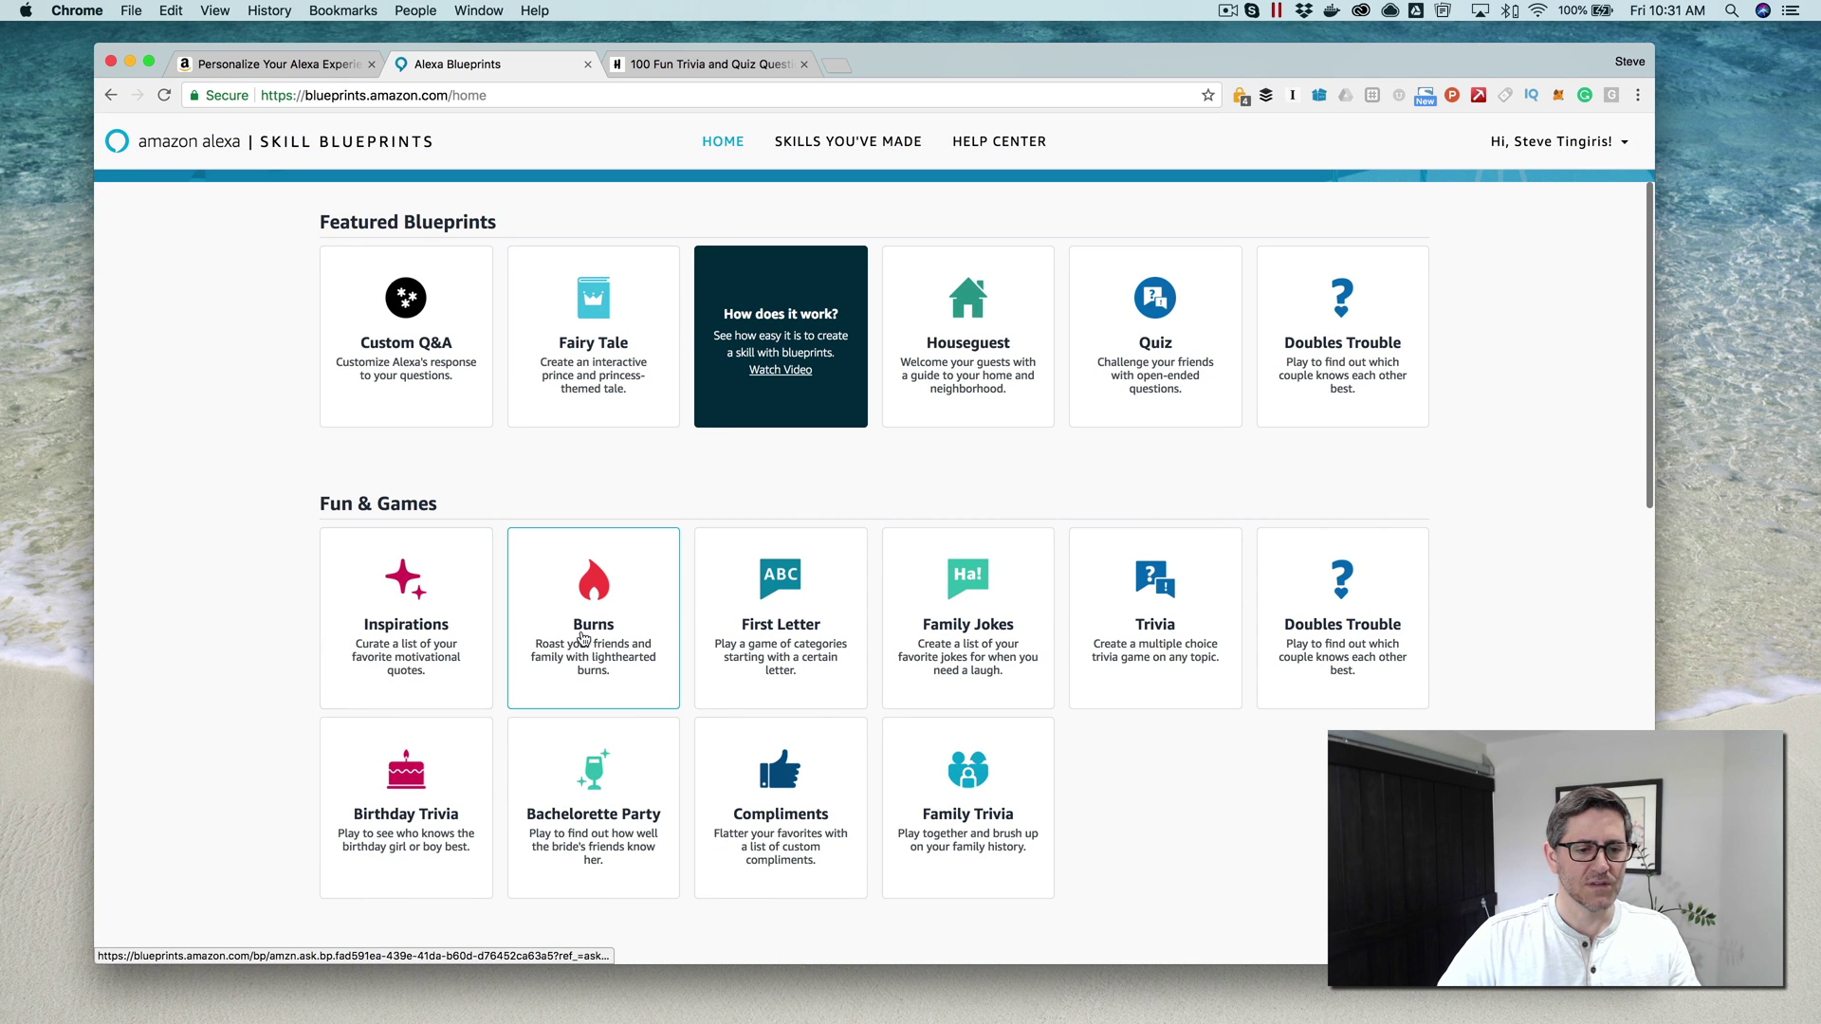
pyautogui.scroll(-4, 590, 631)
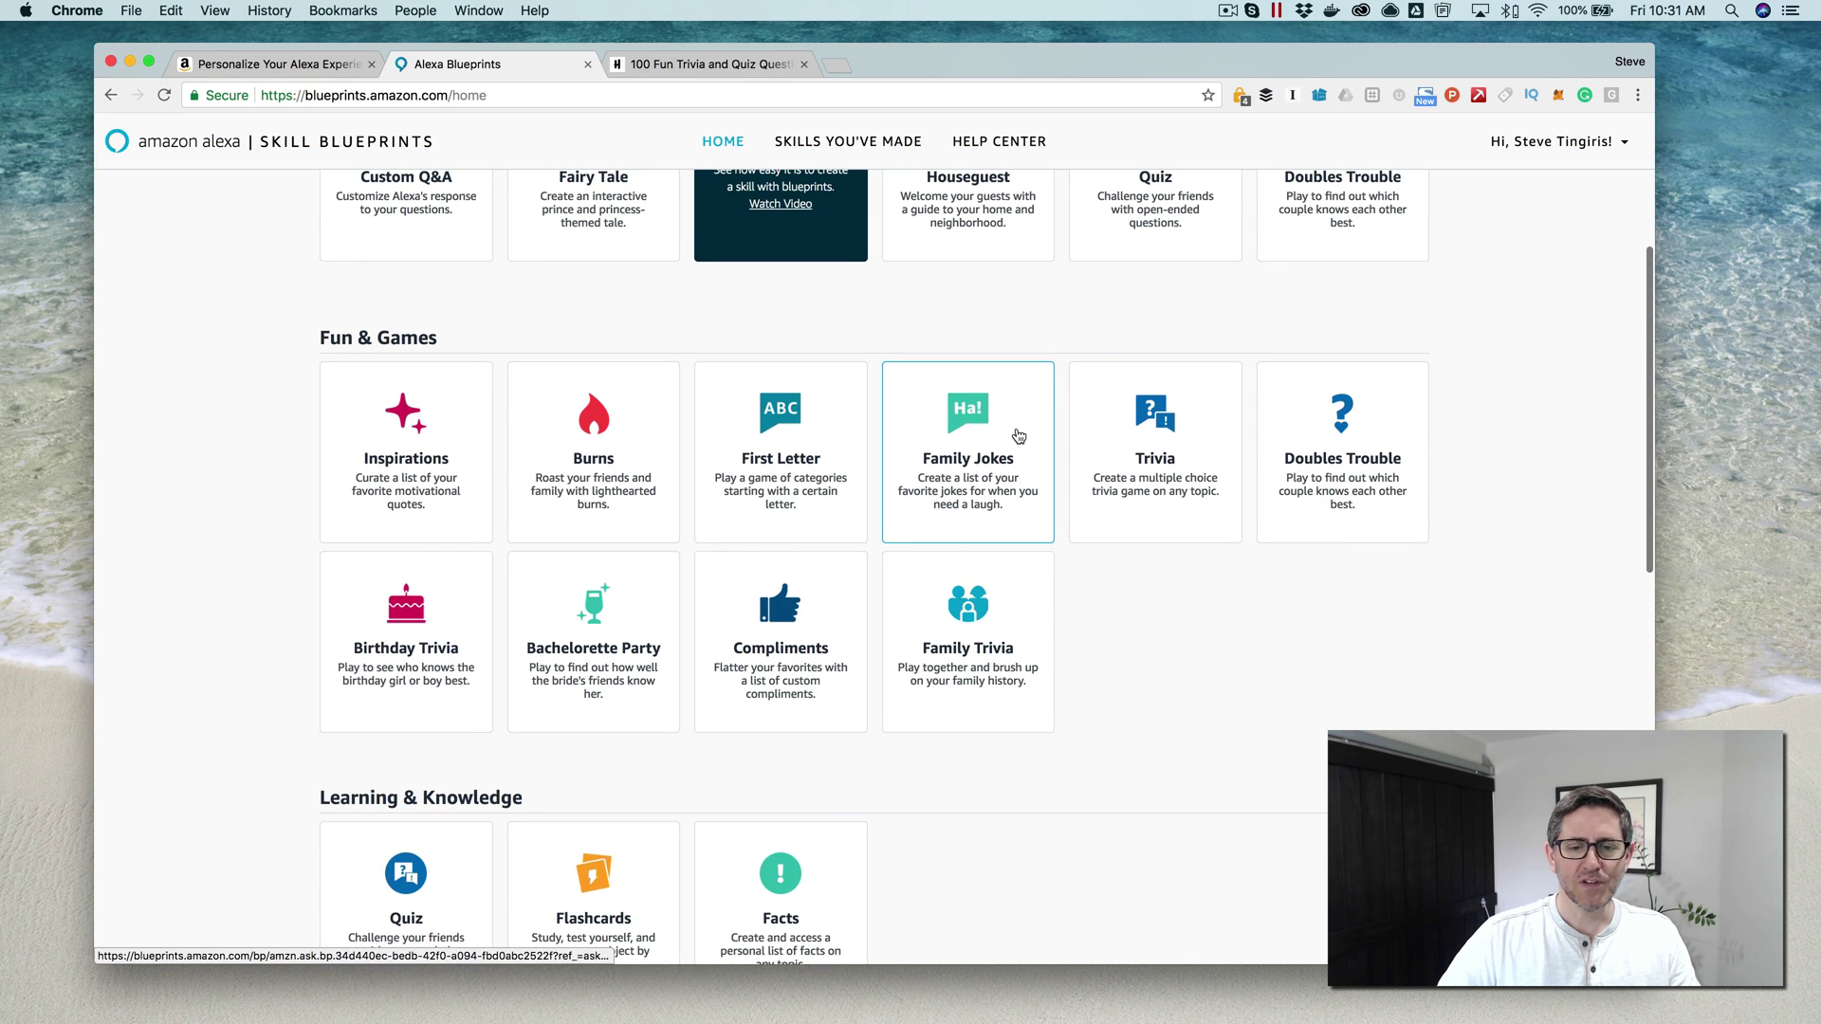
pyautogui.scroll(-1, 1228, 598)
pyautogui.scroll(-3, 1214, 593)
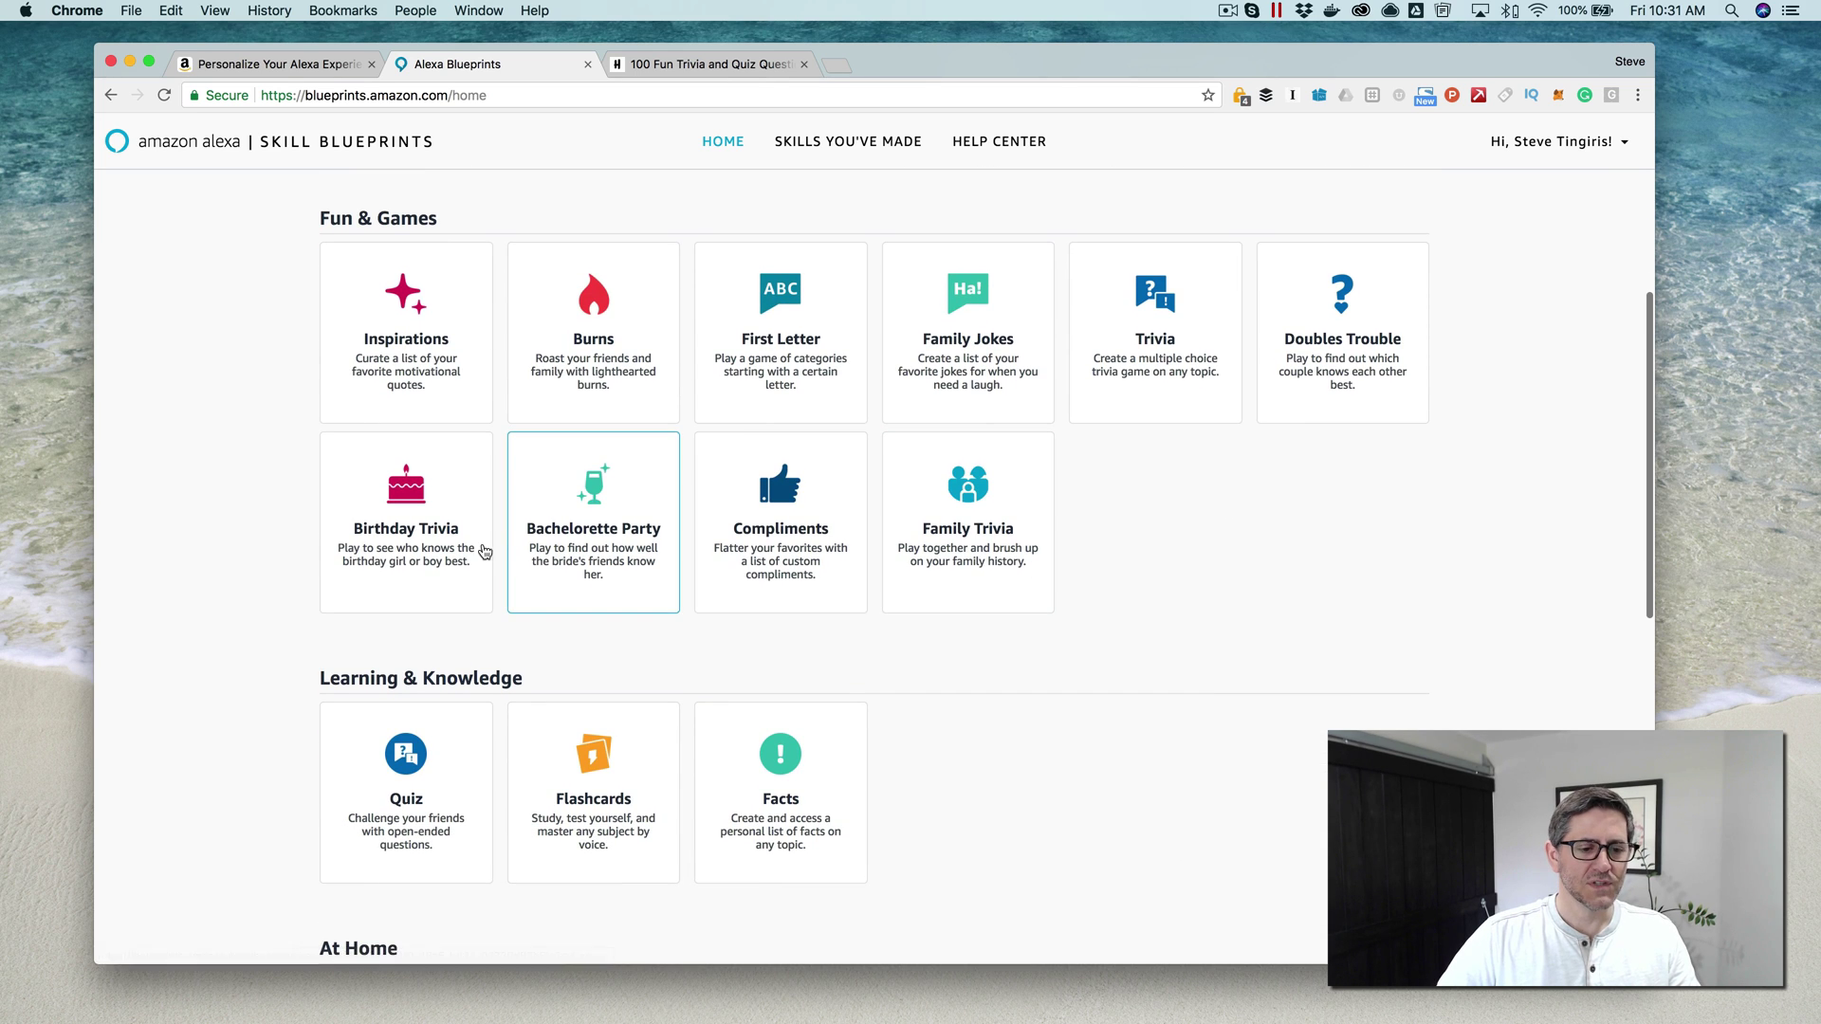
pyautogui.scroll(-4, 1071, 618)
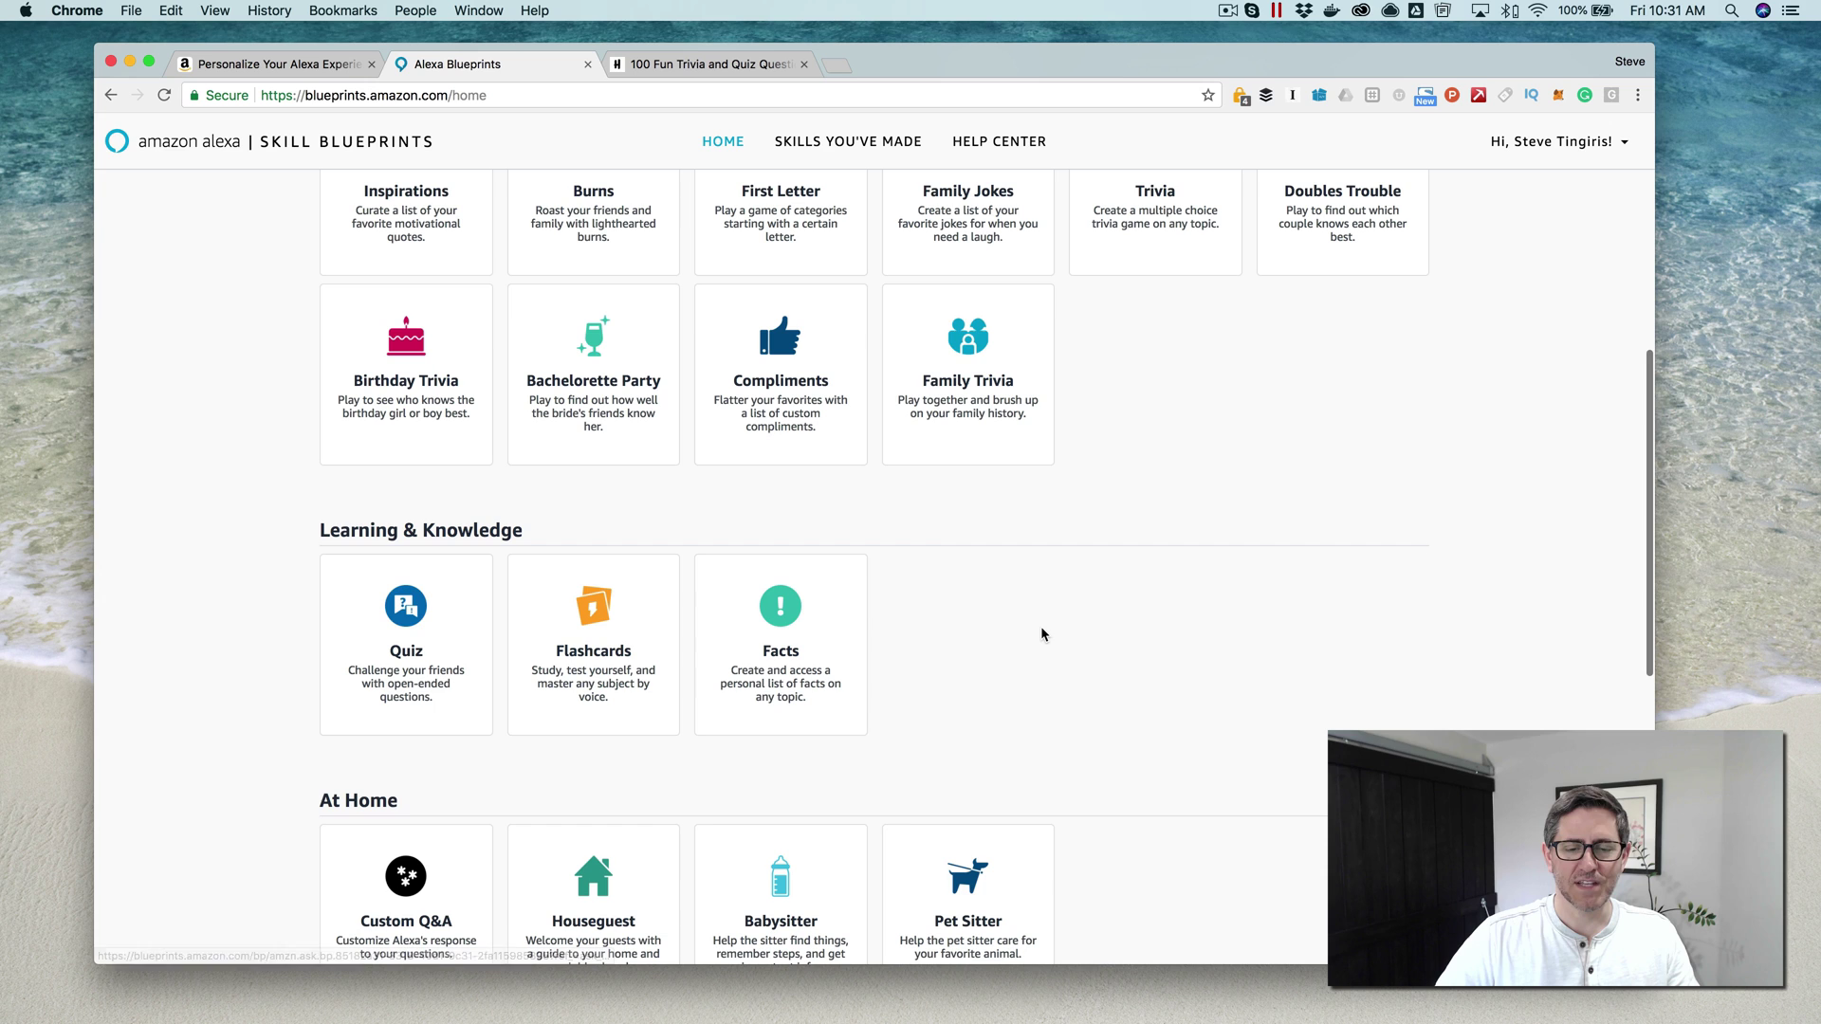
pyautogui.scroll(-5, 1040, 634)
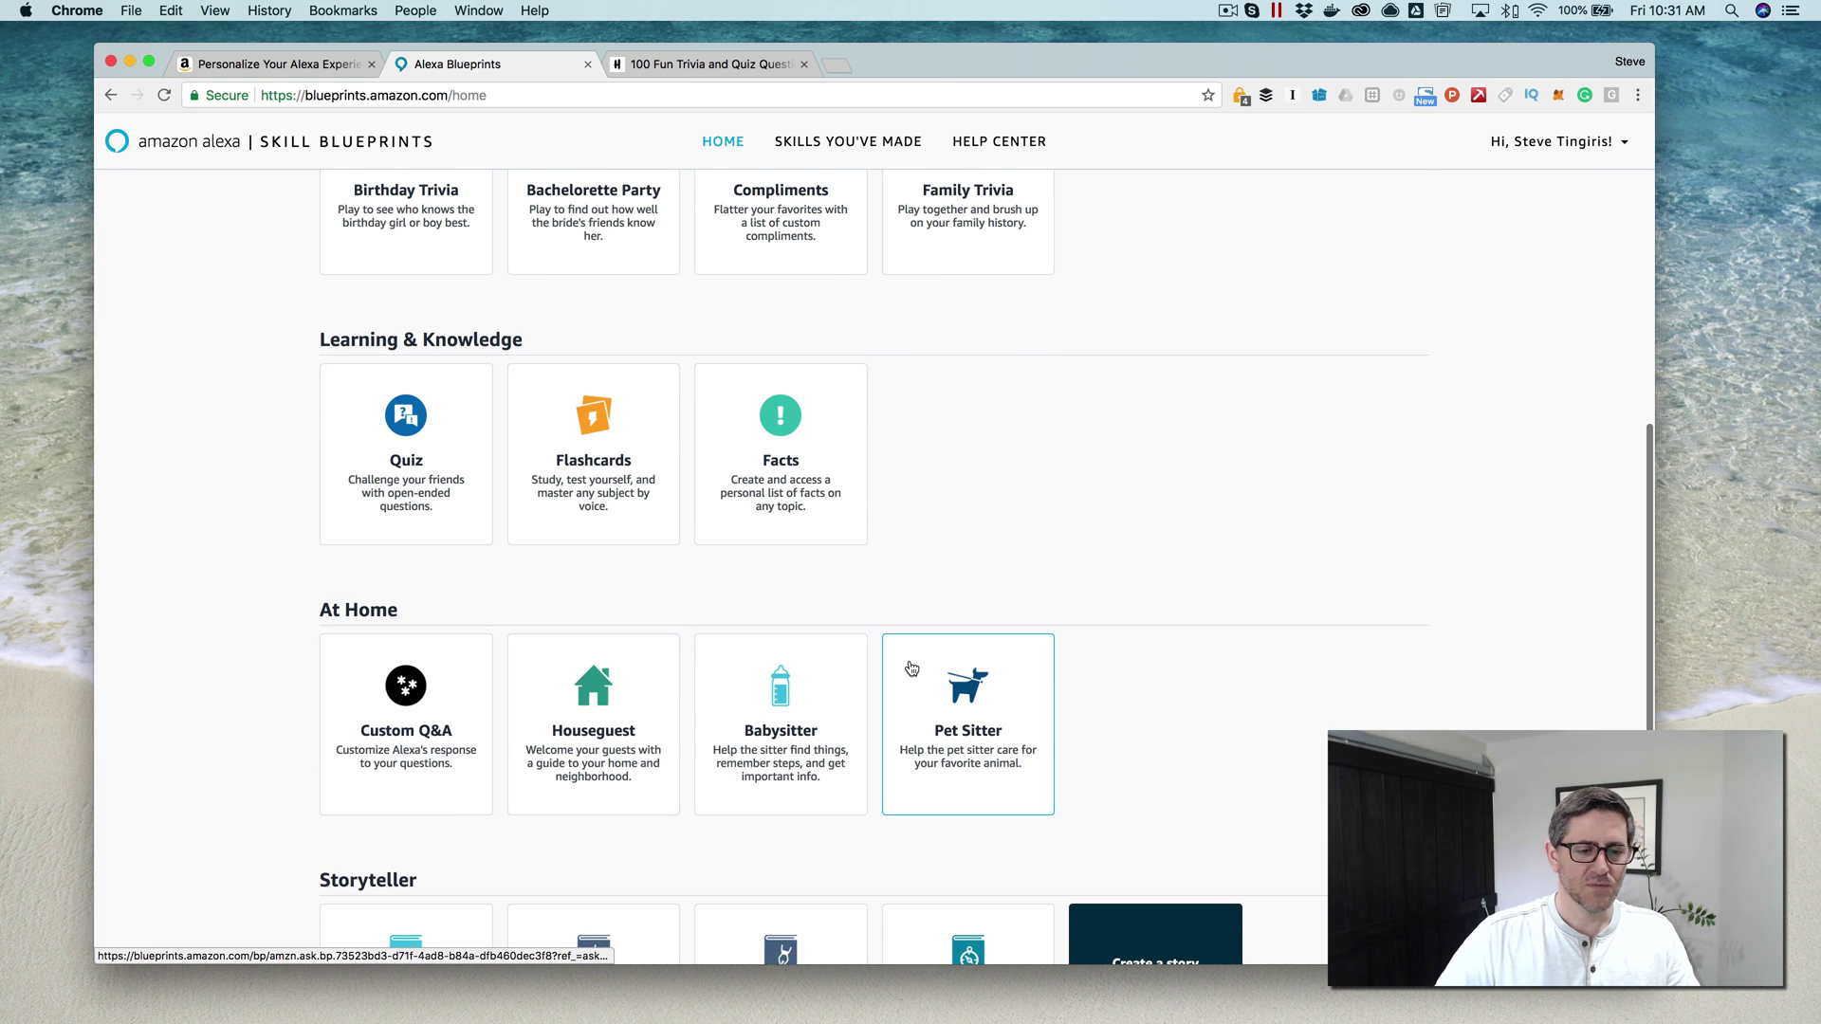
pyautogui.scroll(-4, 909, 669)
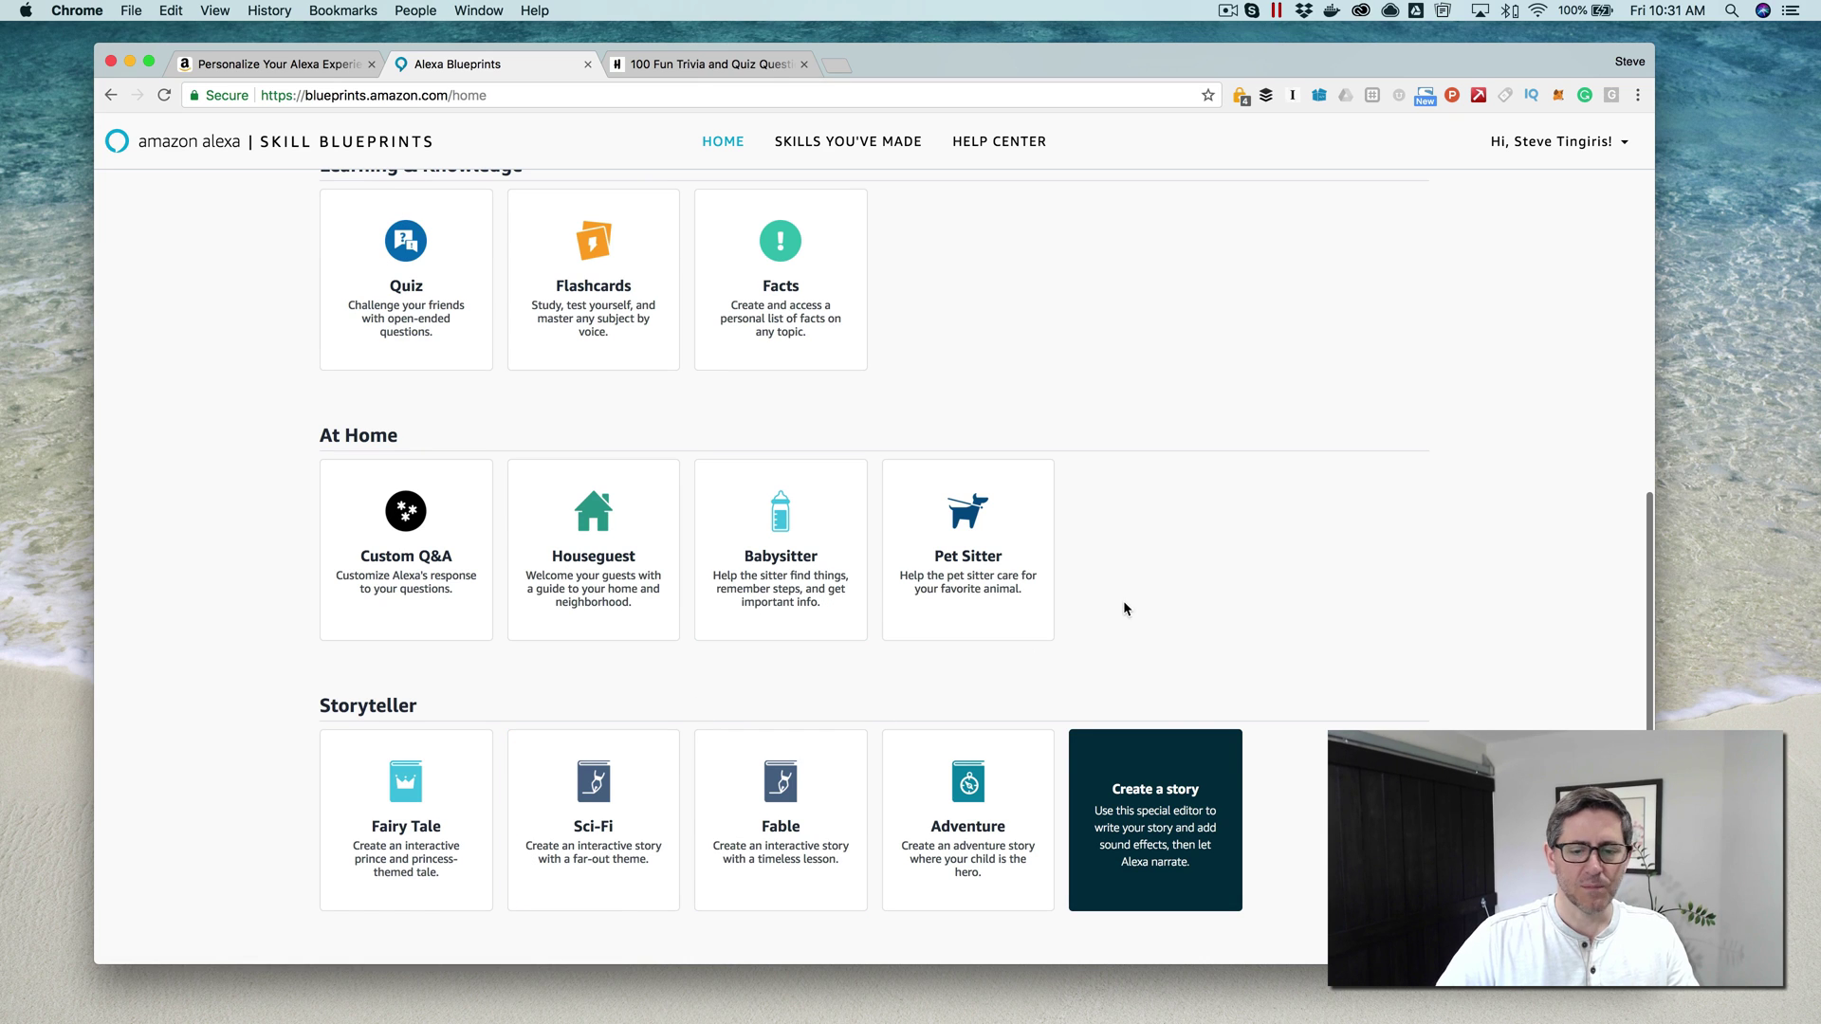
pyautogui.scroll(20, 1139, 555)
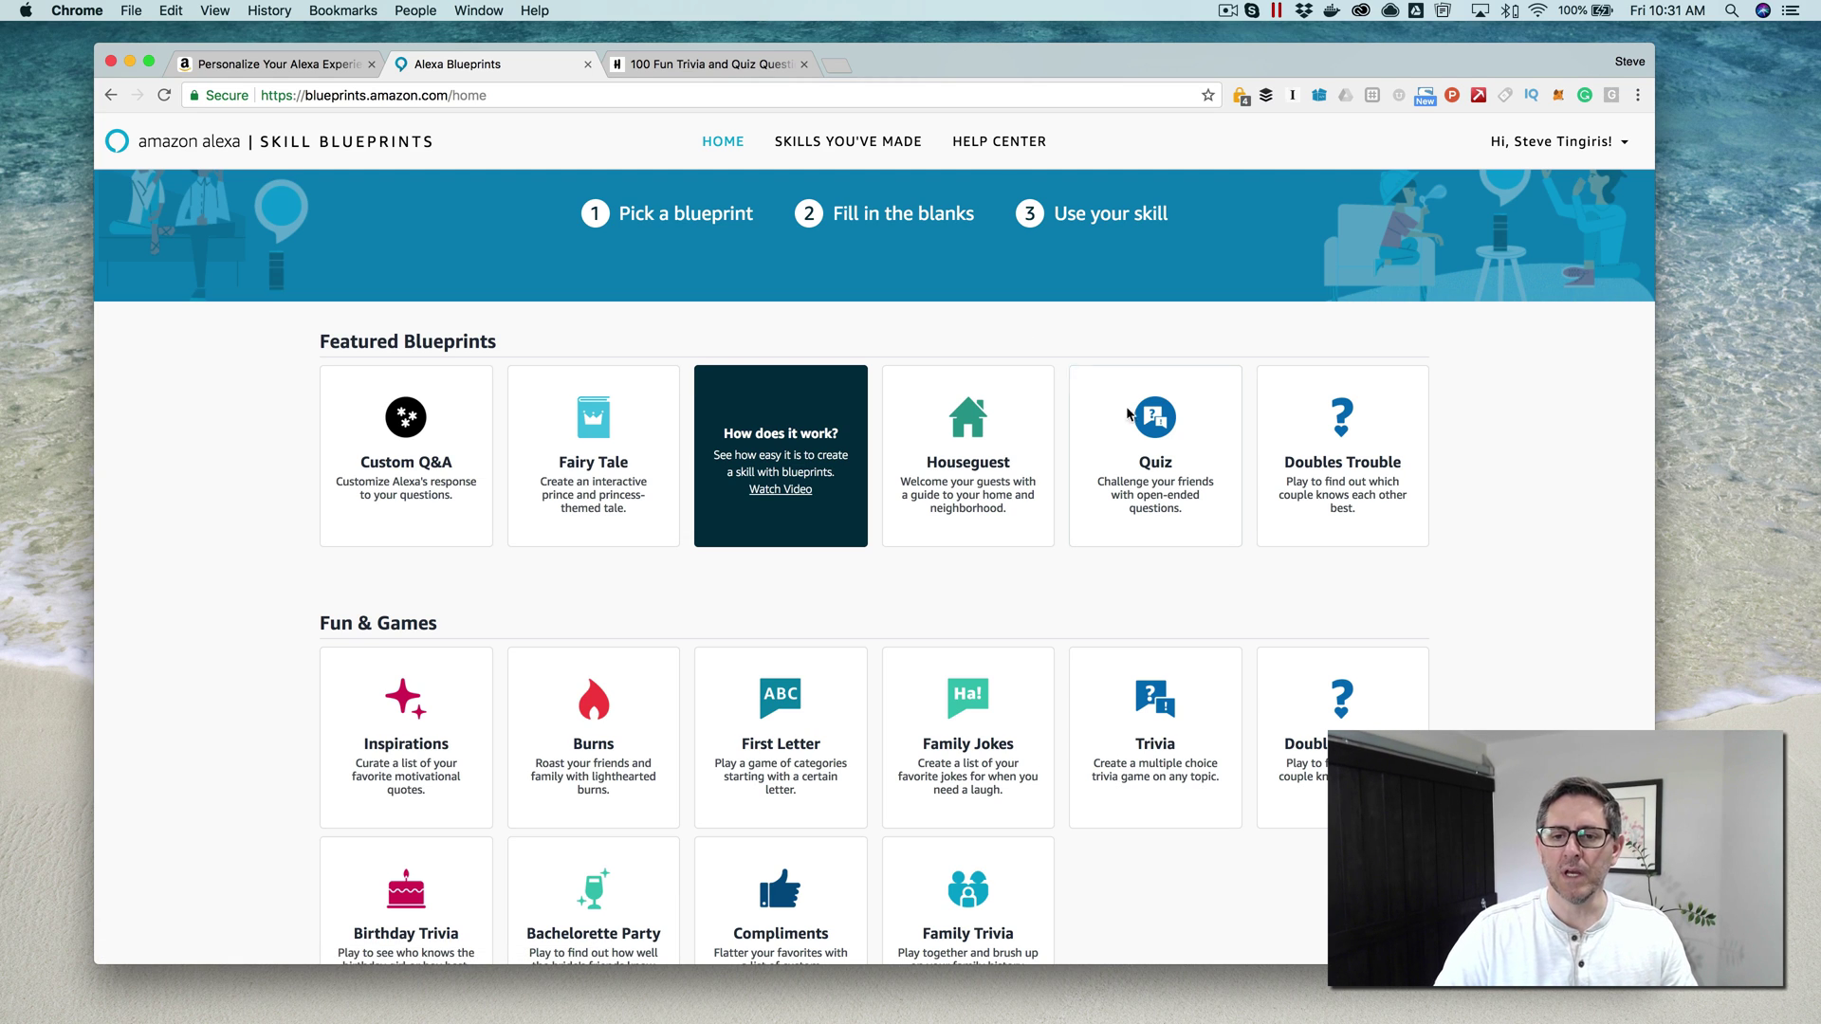
# Open the Quiz blueprint, play and stop its audio sample, then choose Make Your Own
pyautogui.click(1203, 461)
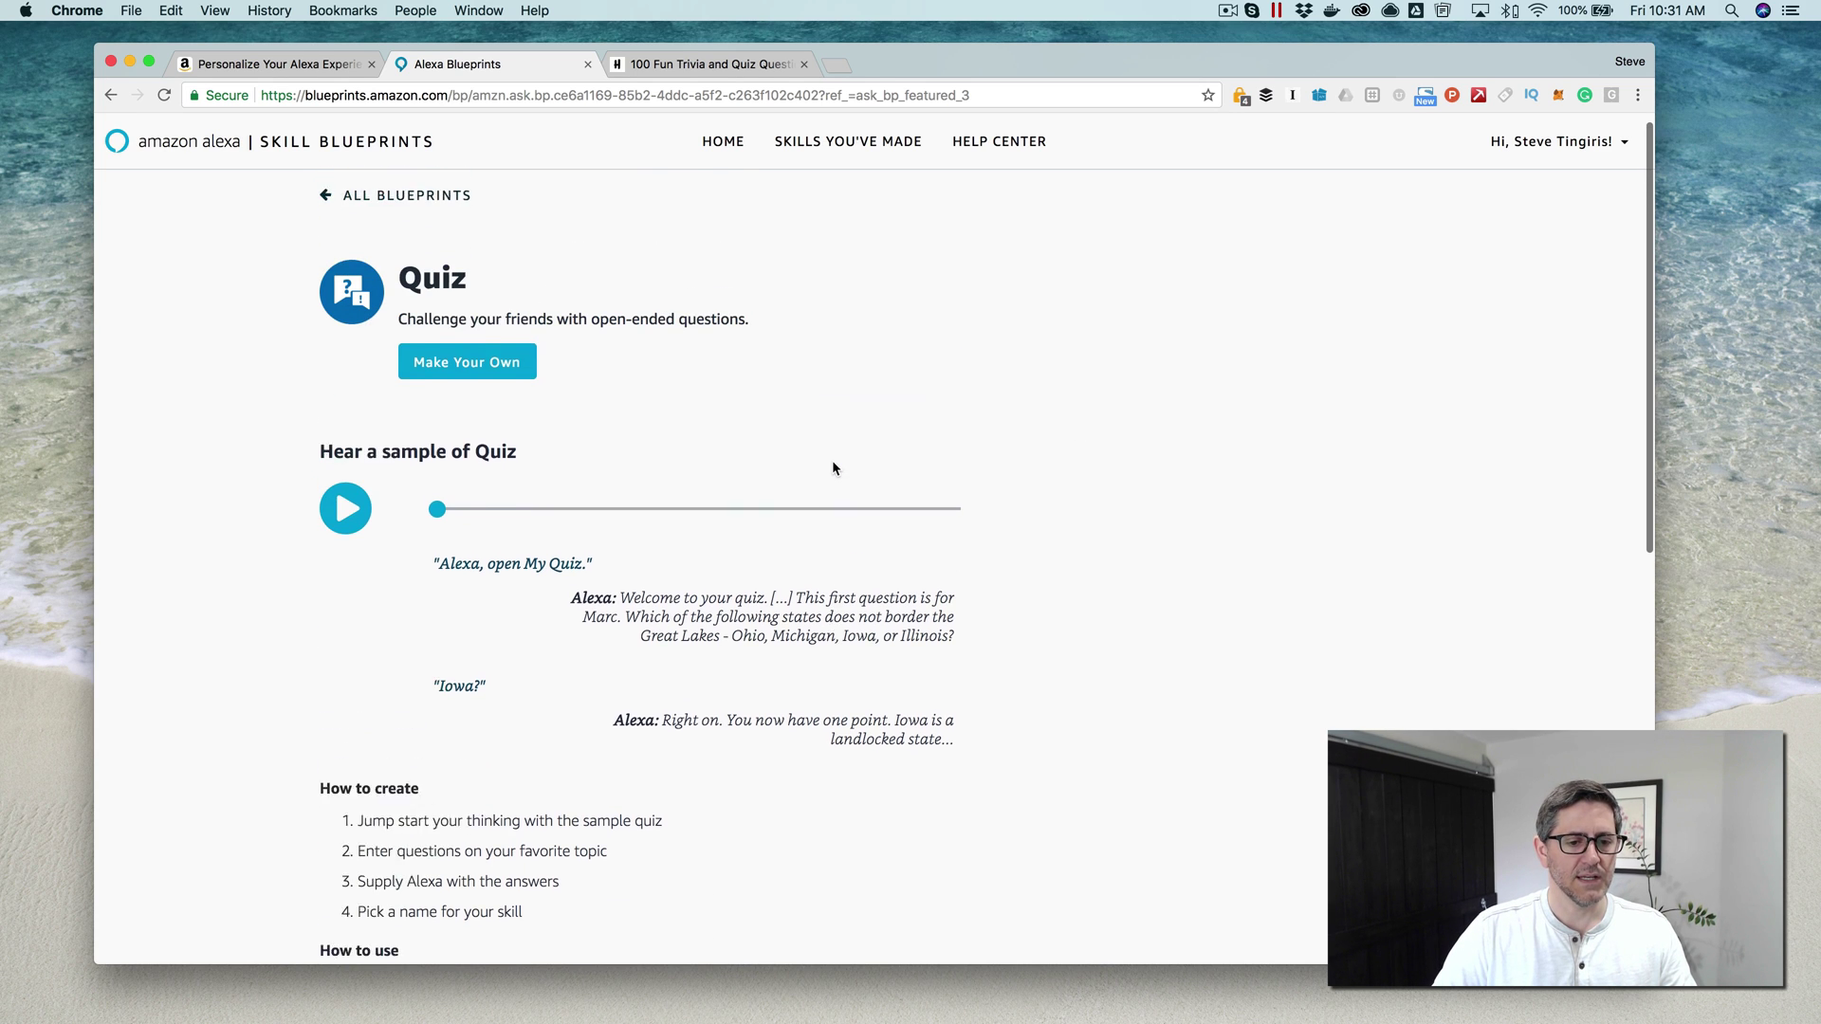
pyautogui.scroll(2, 832, 468)
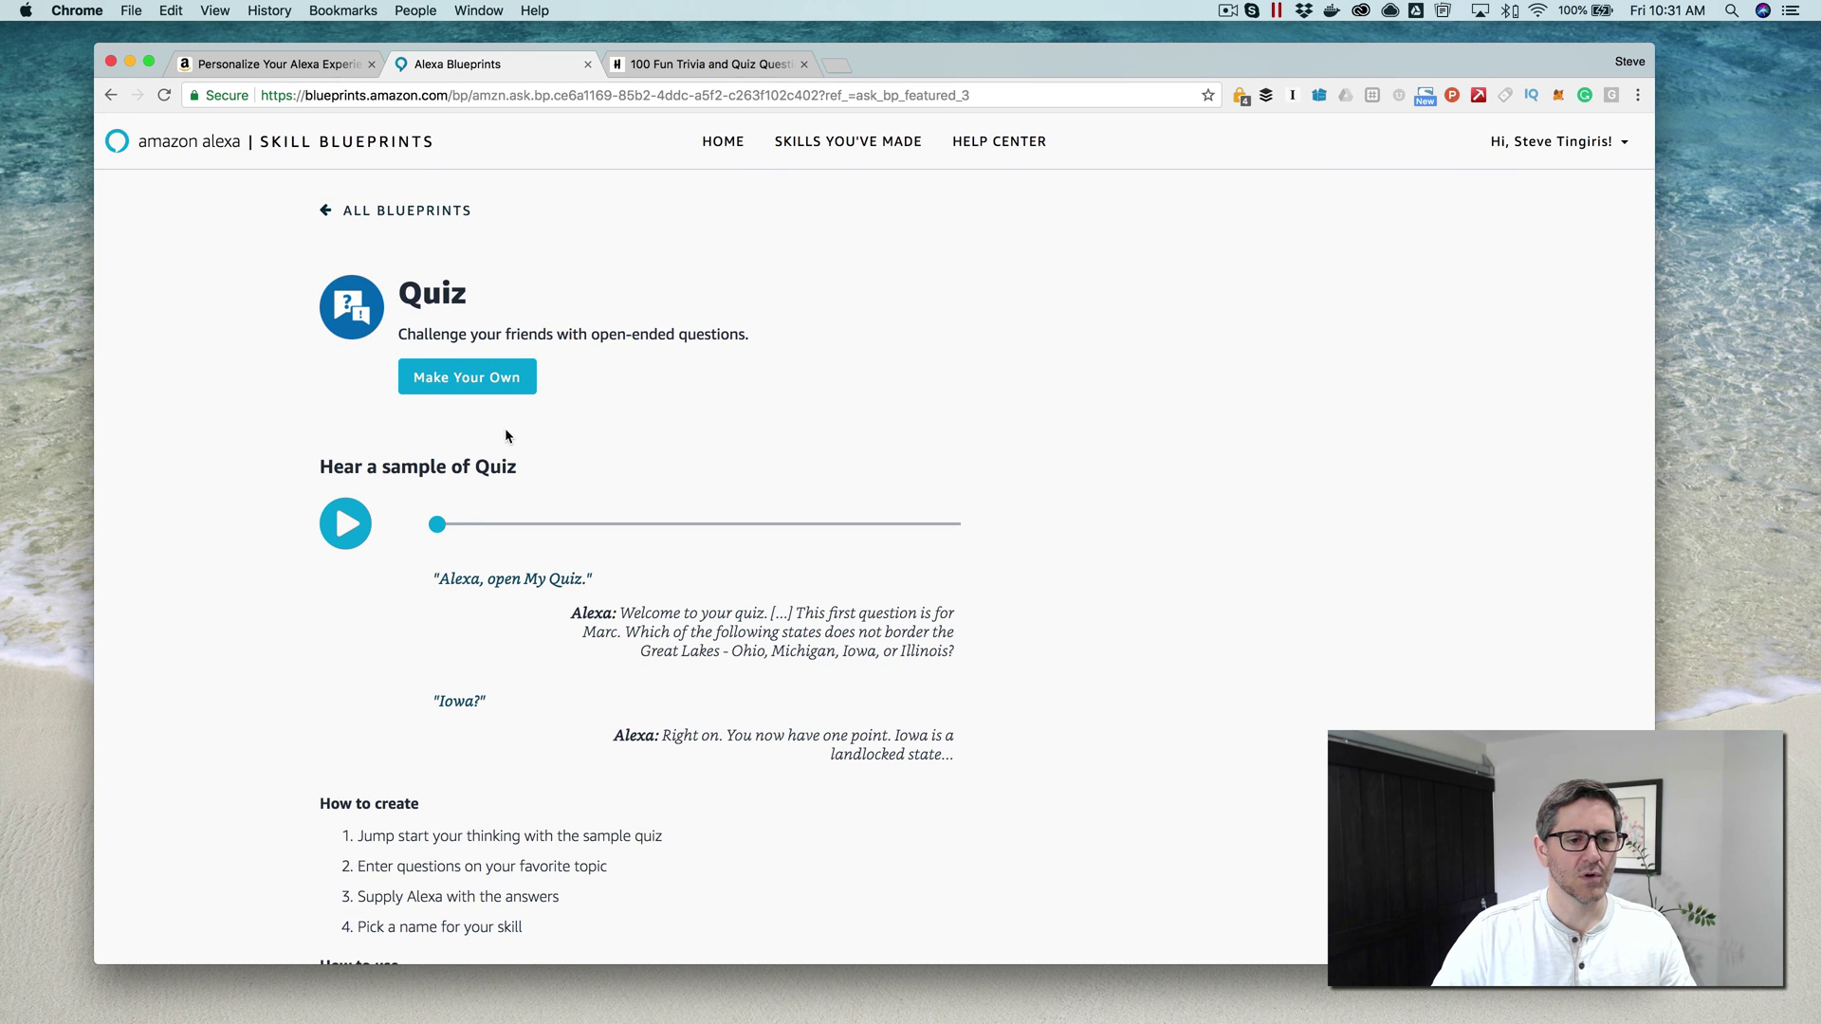
pyautogui.click(353, 527)
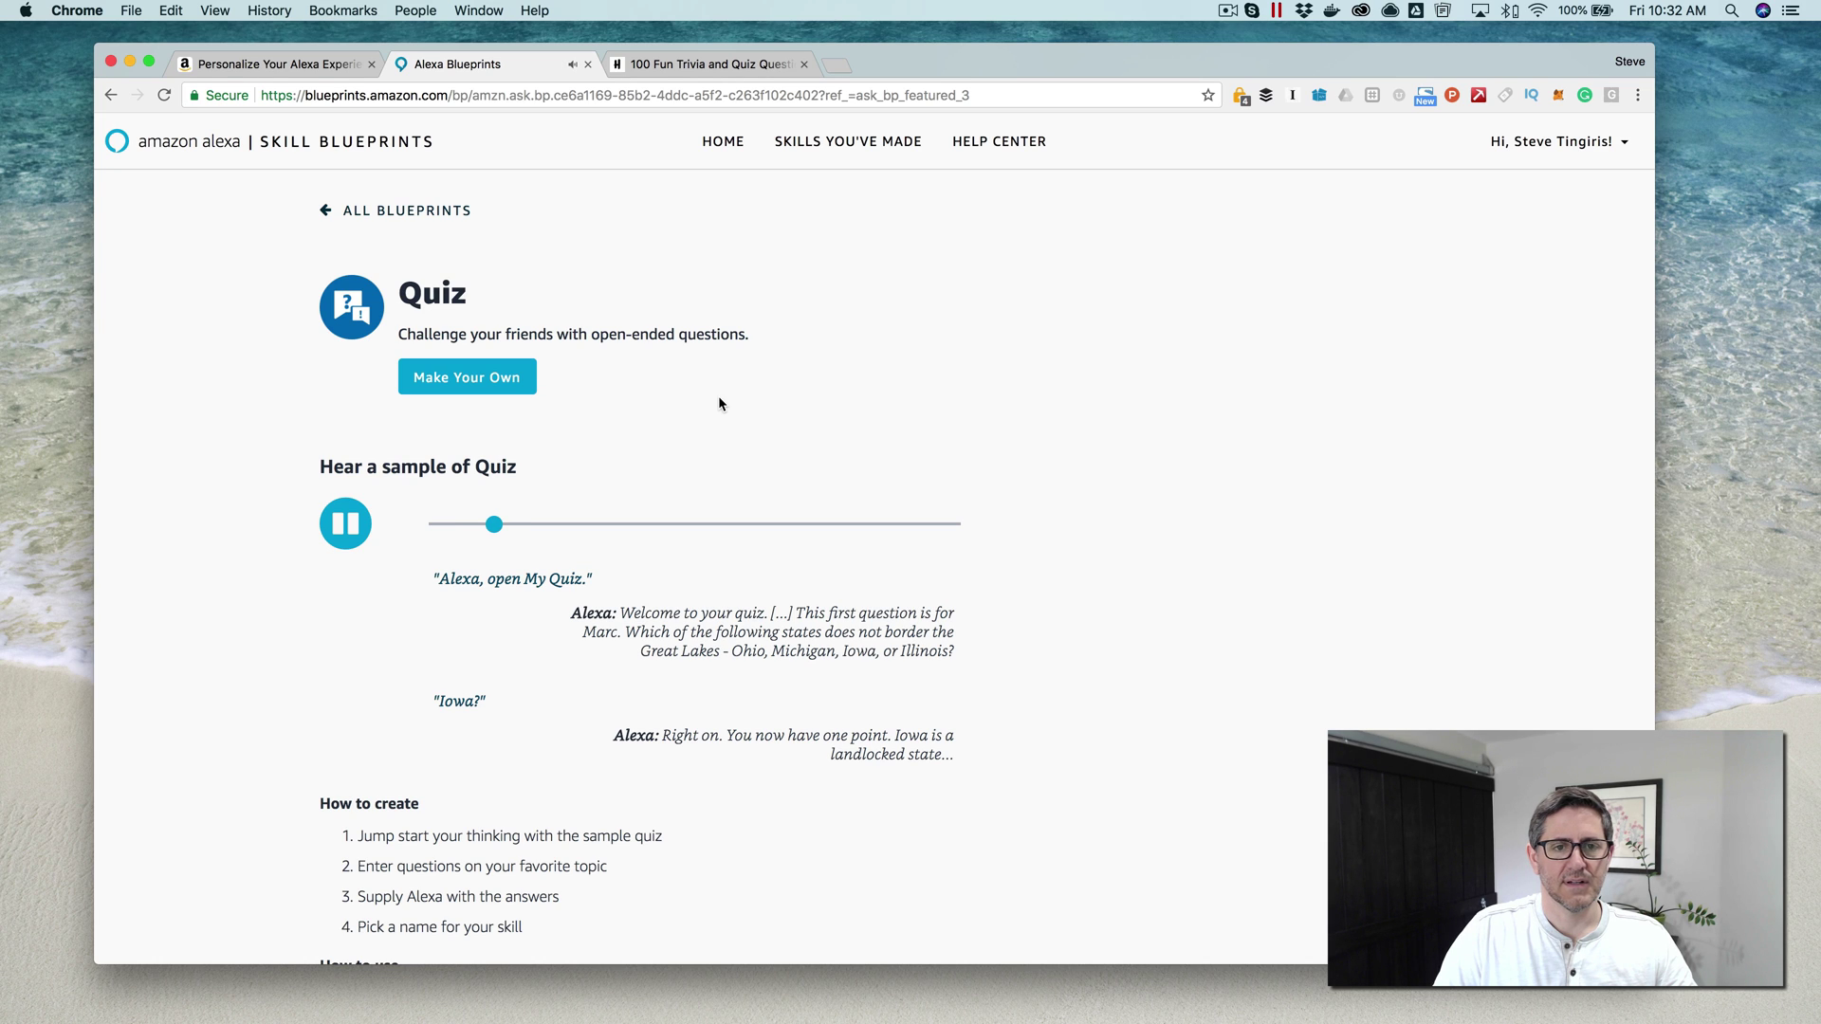
pyautogui.click(347, 530)
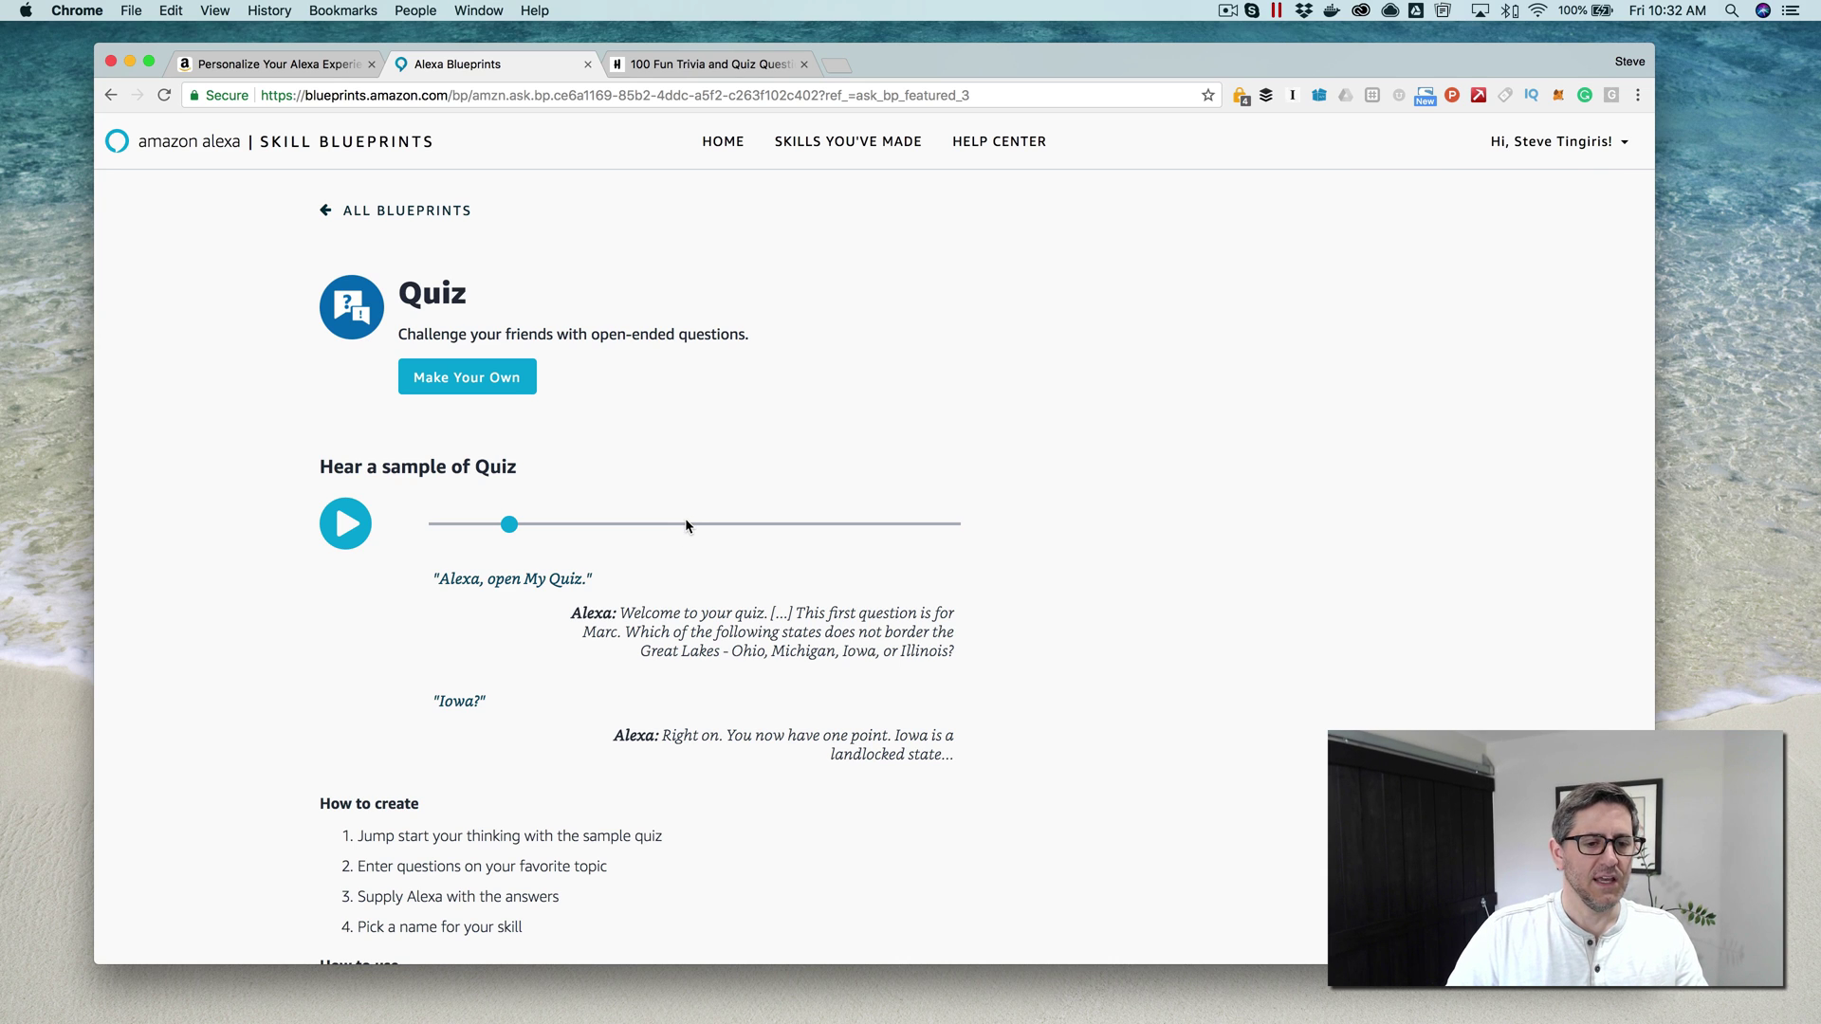
pyautogui.click(483, 390)
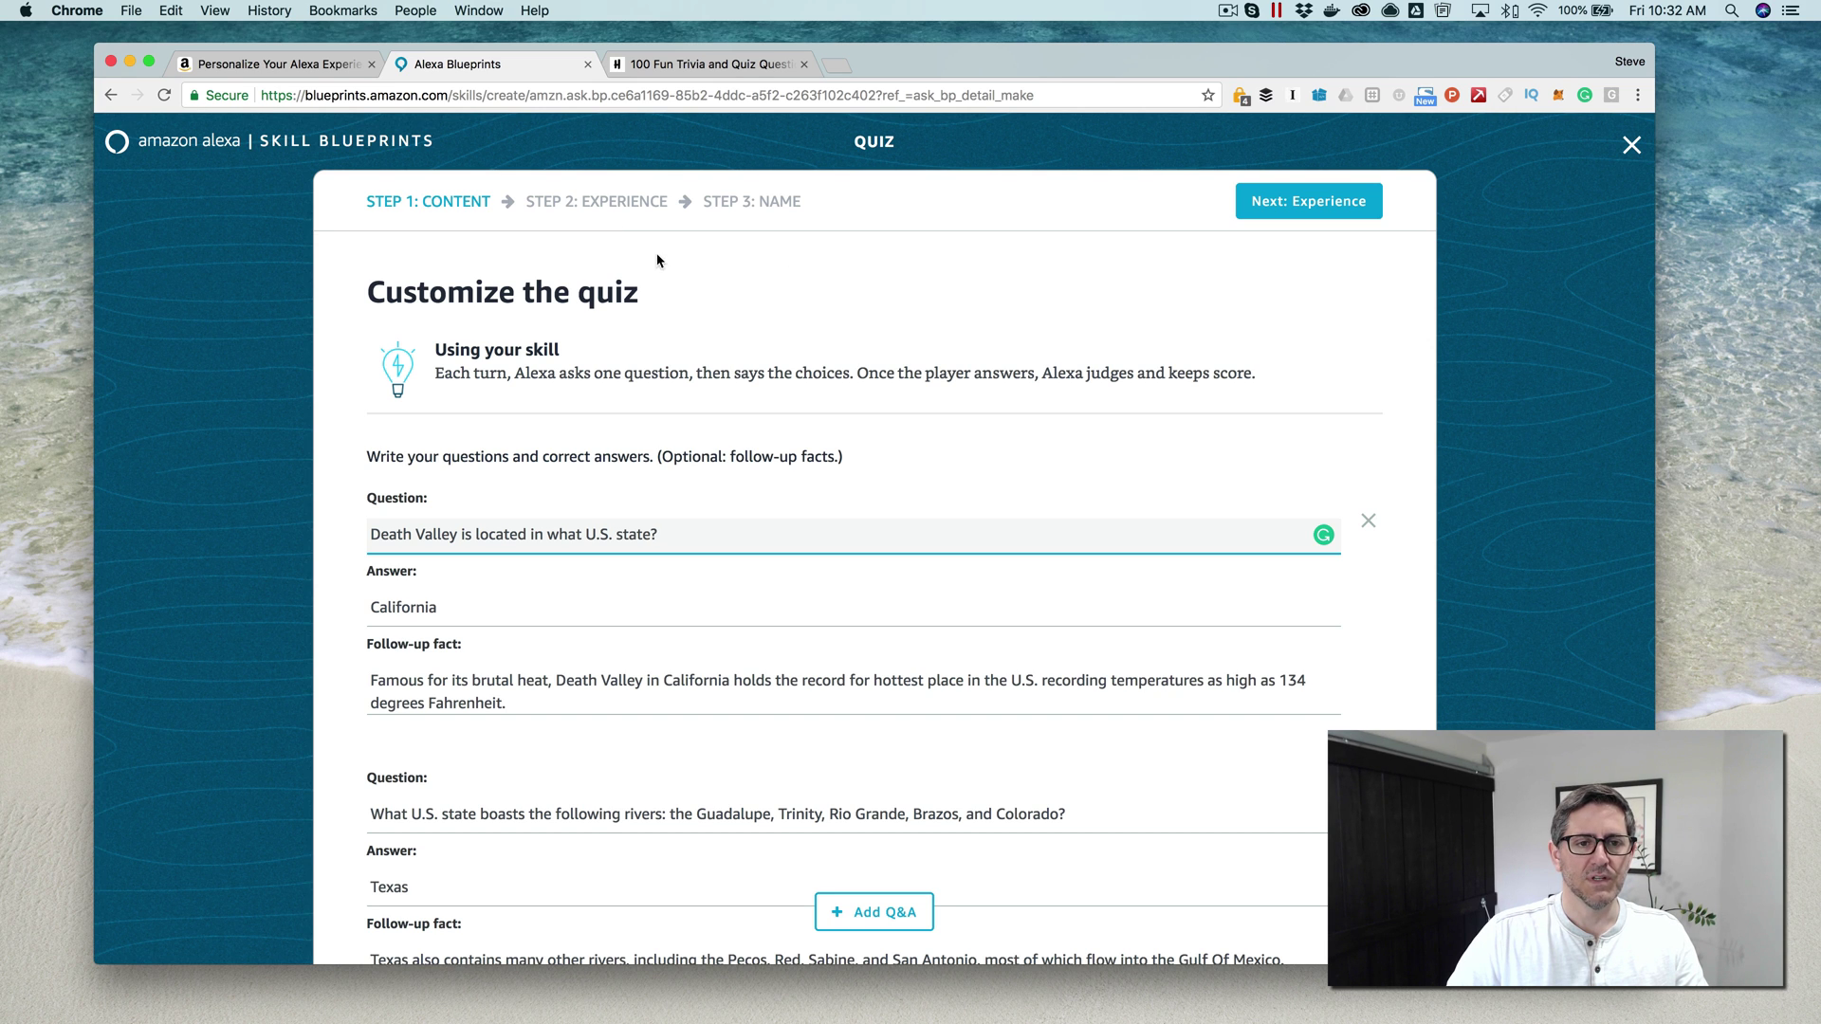
# Go from the quiz form to the '100 Fun Trivia and Quiz Questions' HobbyLark page
pyautogui.scroll(-5, 827, 279)
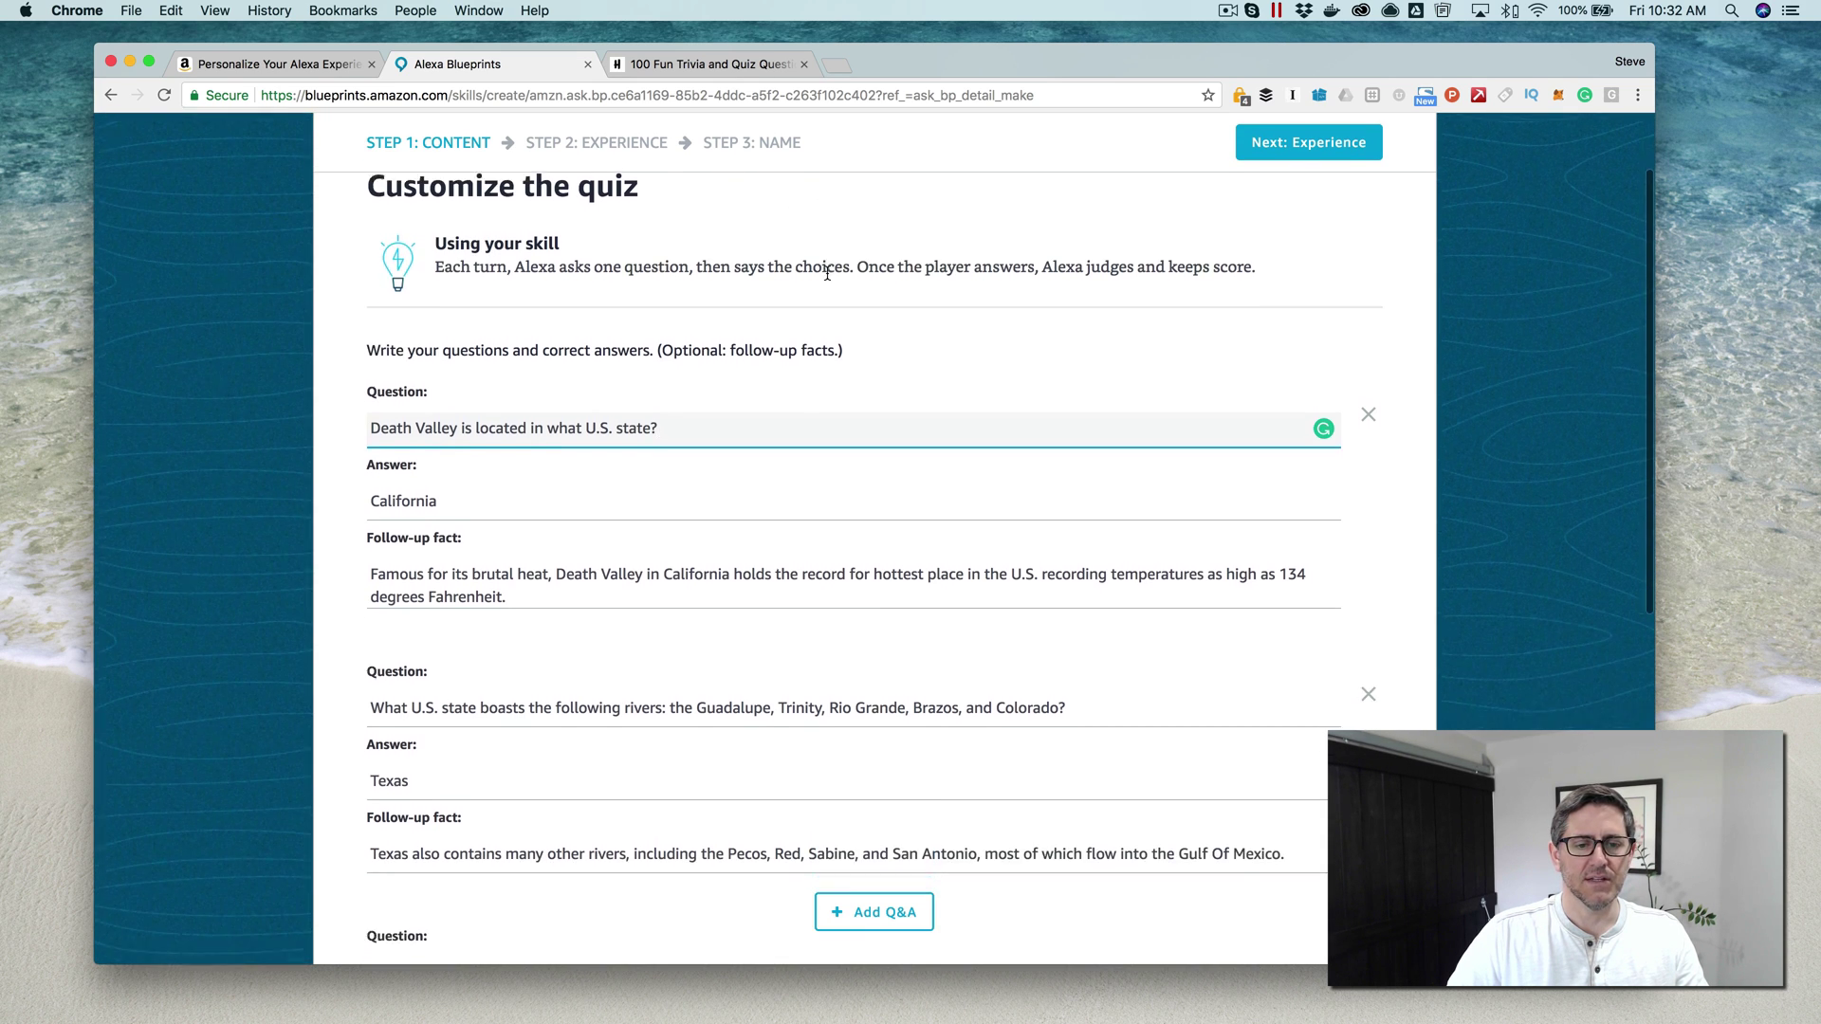
pyautogui.scroll(-1, 827, 275)
pyautogui.scroll(4, 827, 275)
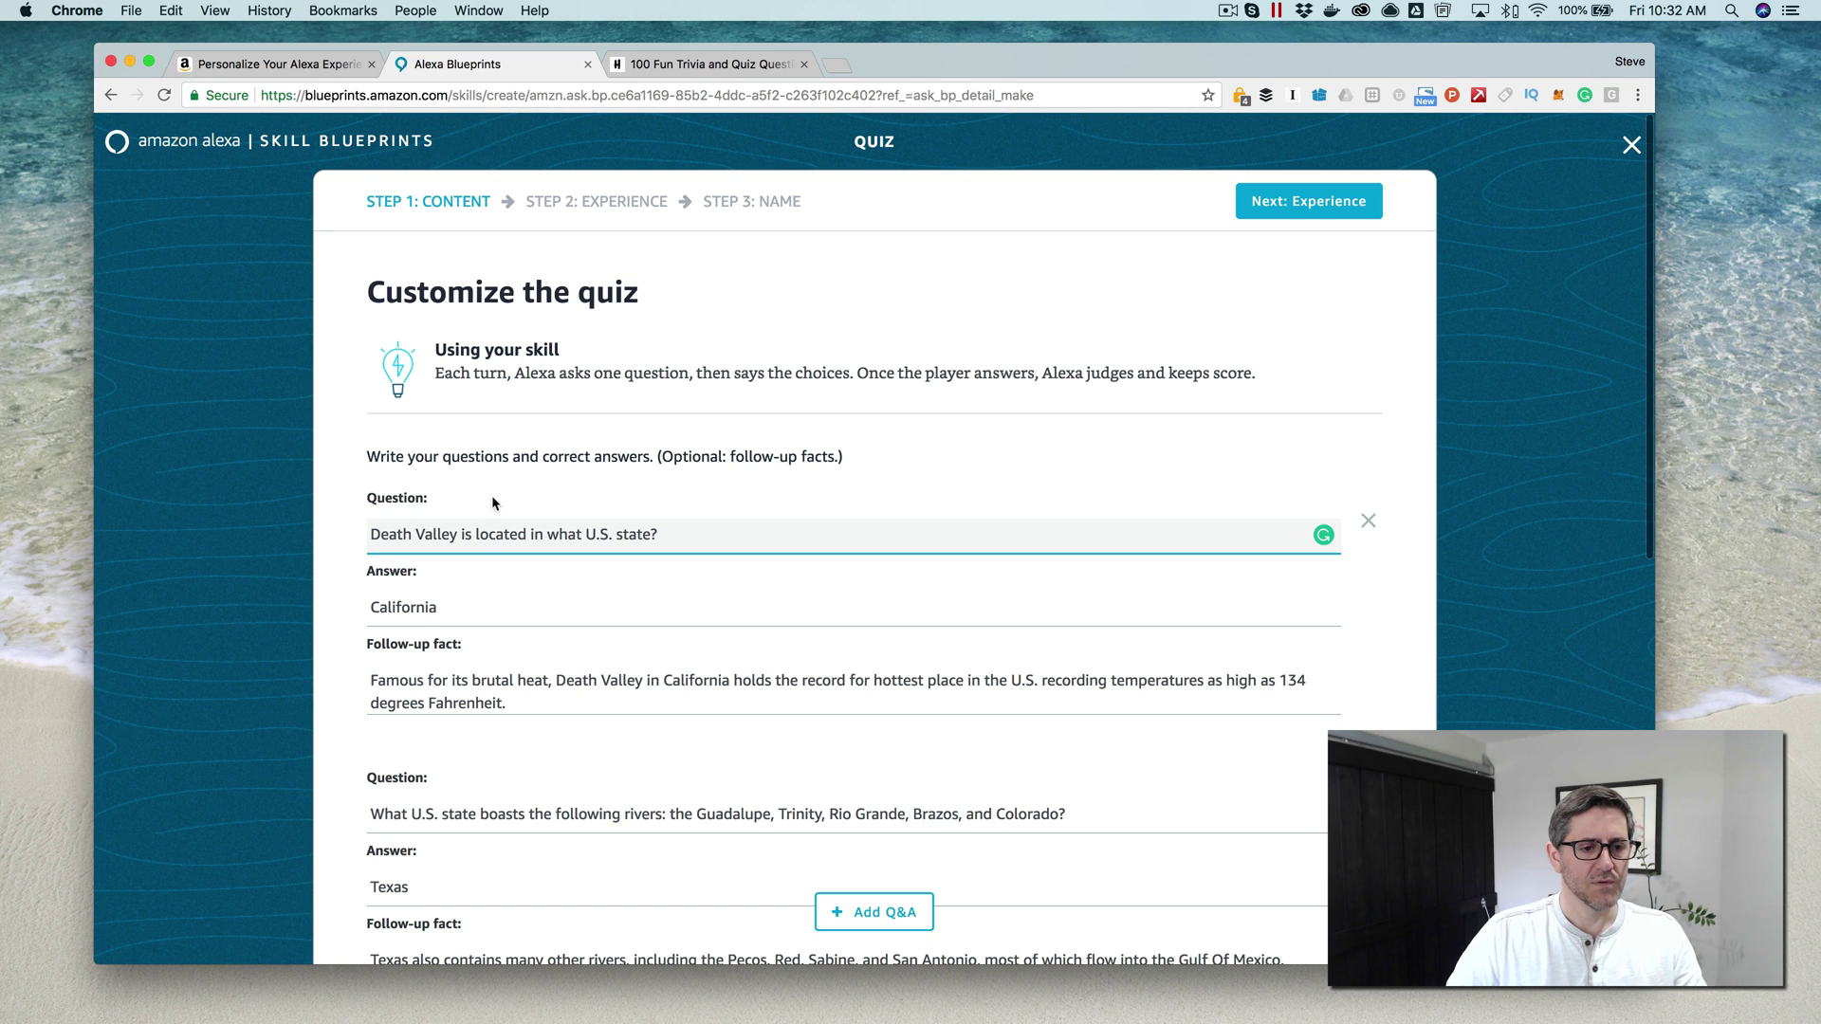
pyautogui.click(708, 64)
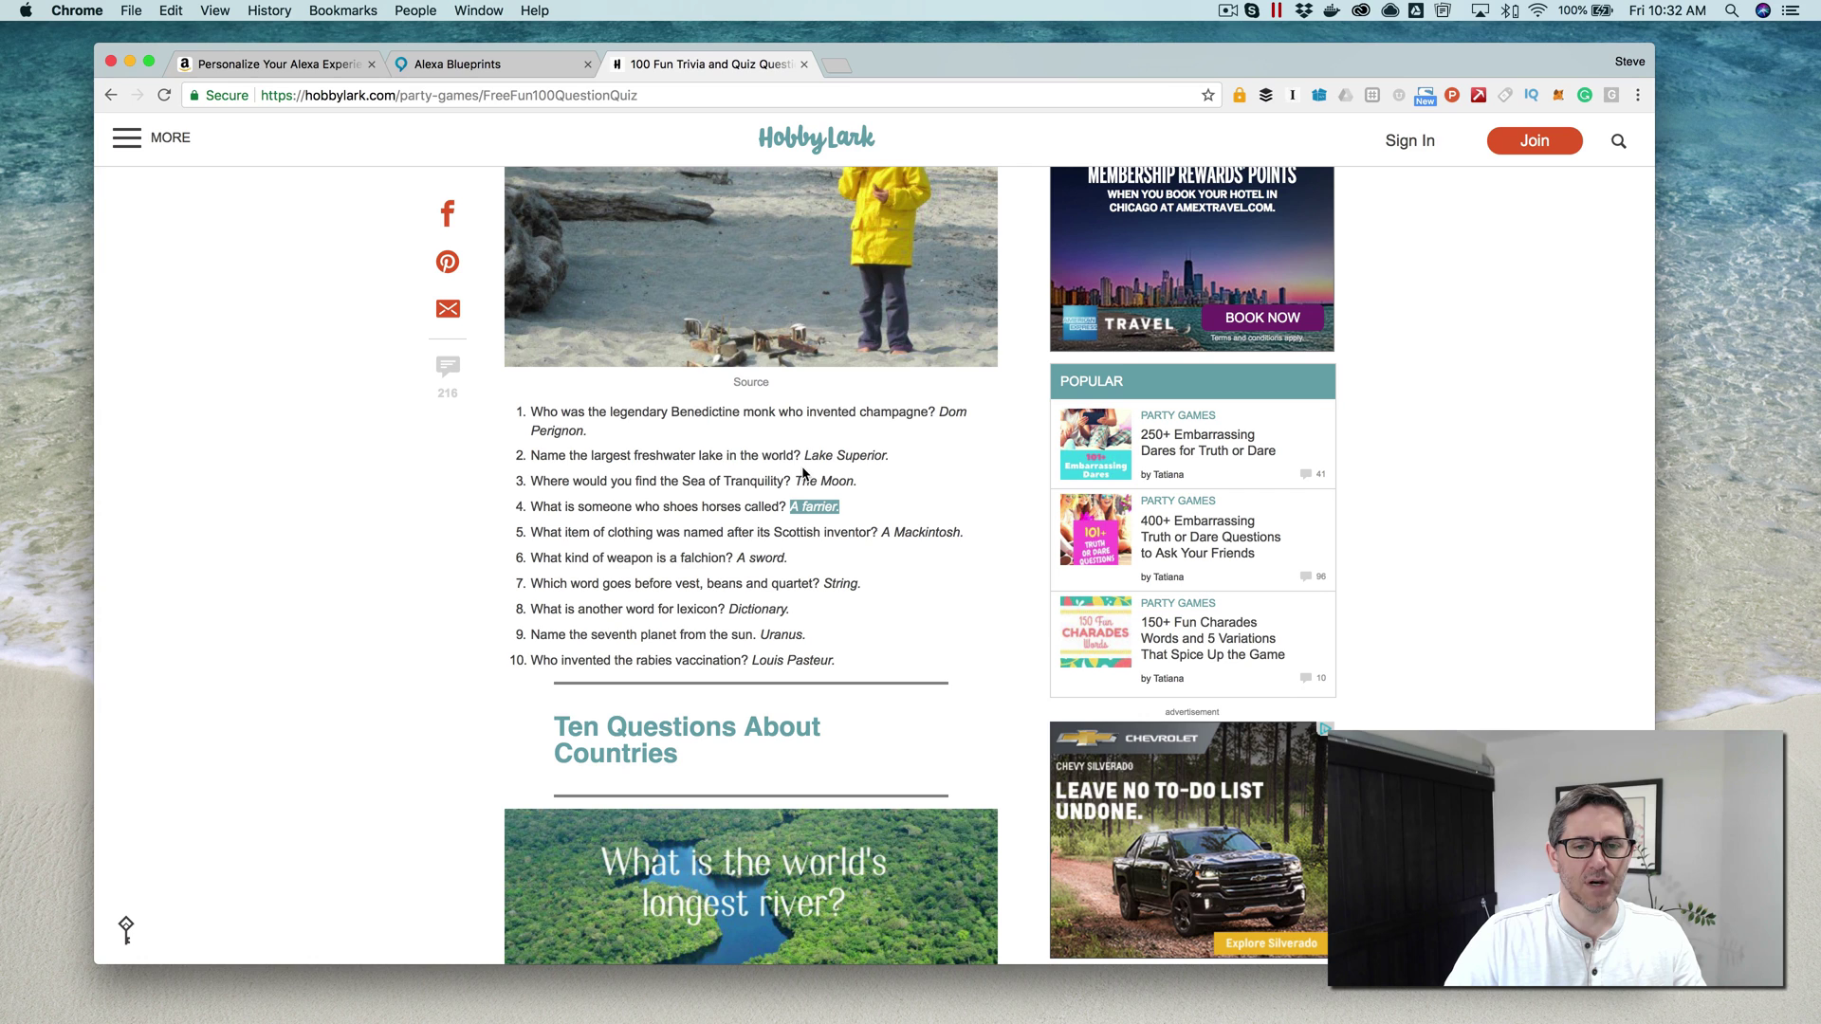
# Select trivia question 1 about the champagne monk together with its answer Dom Perignon
pyautogui.moveTo(899, 458); pyautogui.dragTo(534, 418)
pyautogui.press('super+c')
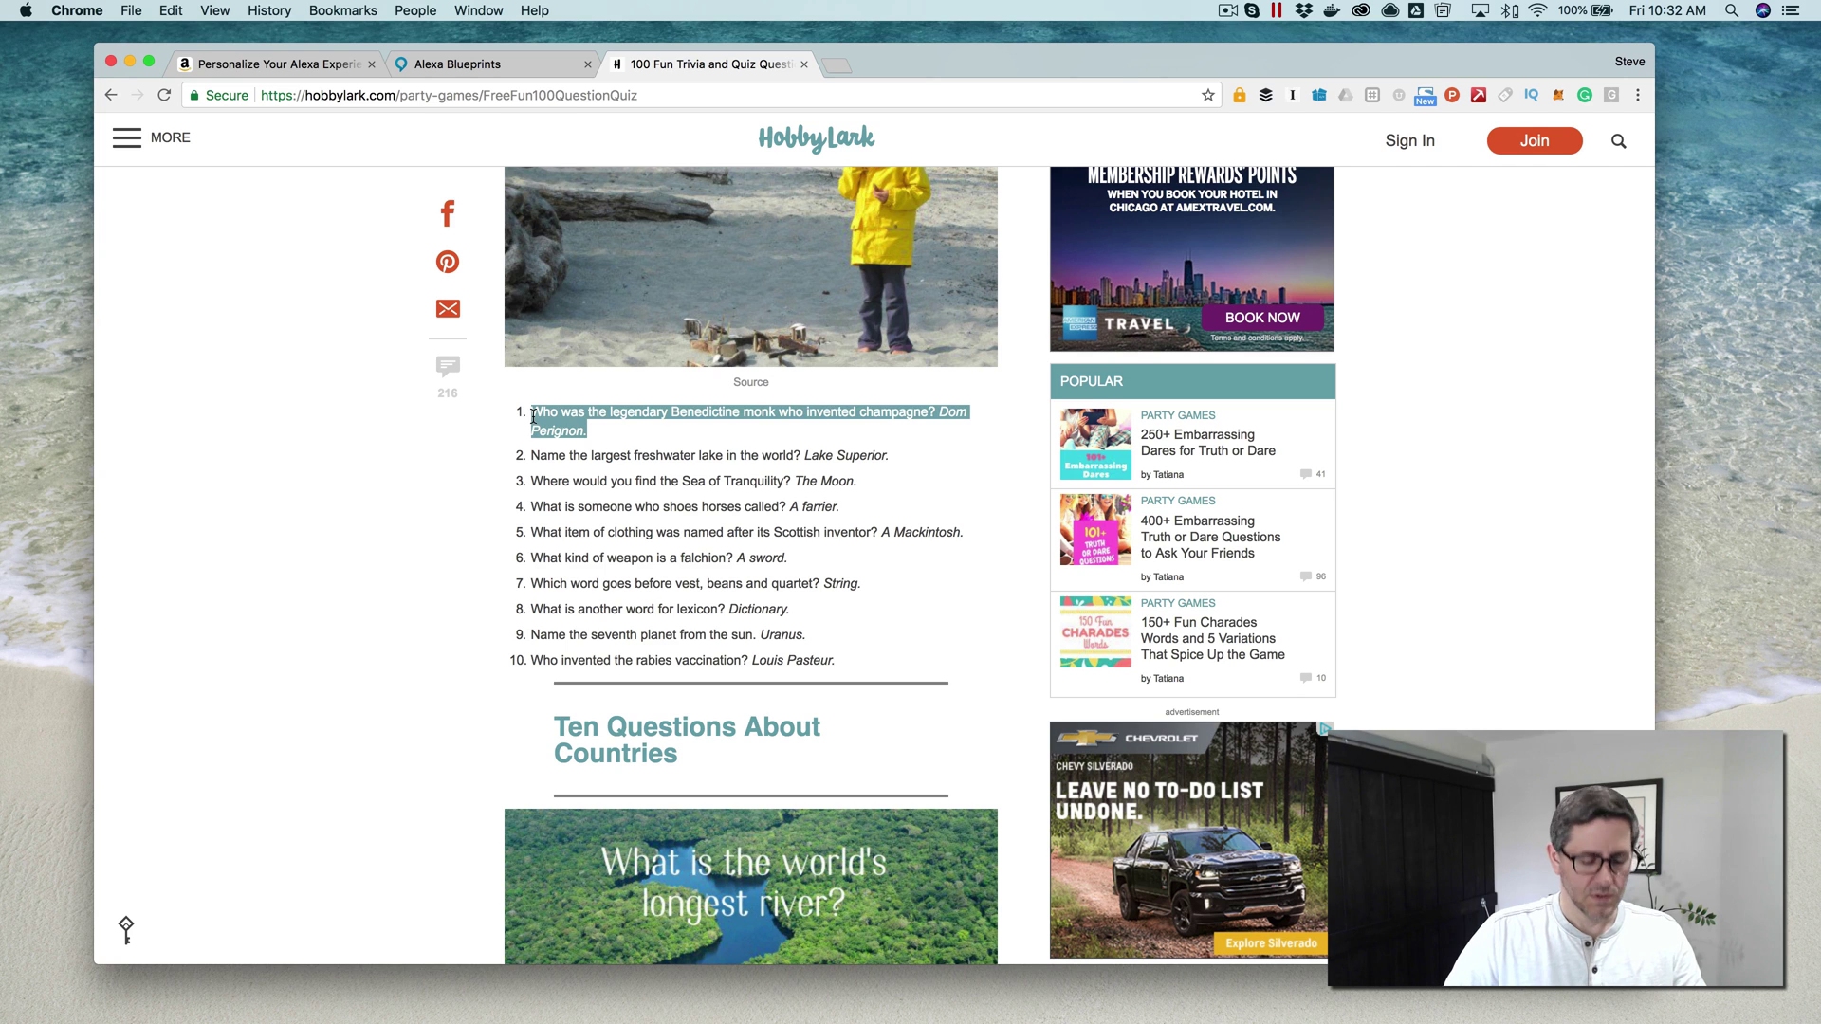
# Replace the Death Valley question with the champagne monk question, answered 'Dom Perignon.'
pyautogui.click(531, 61)
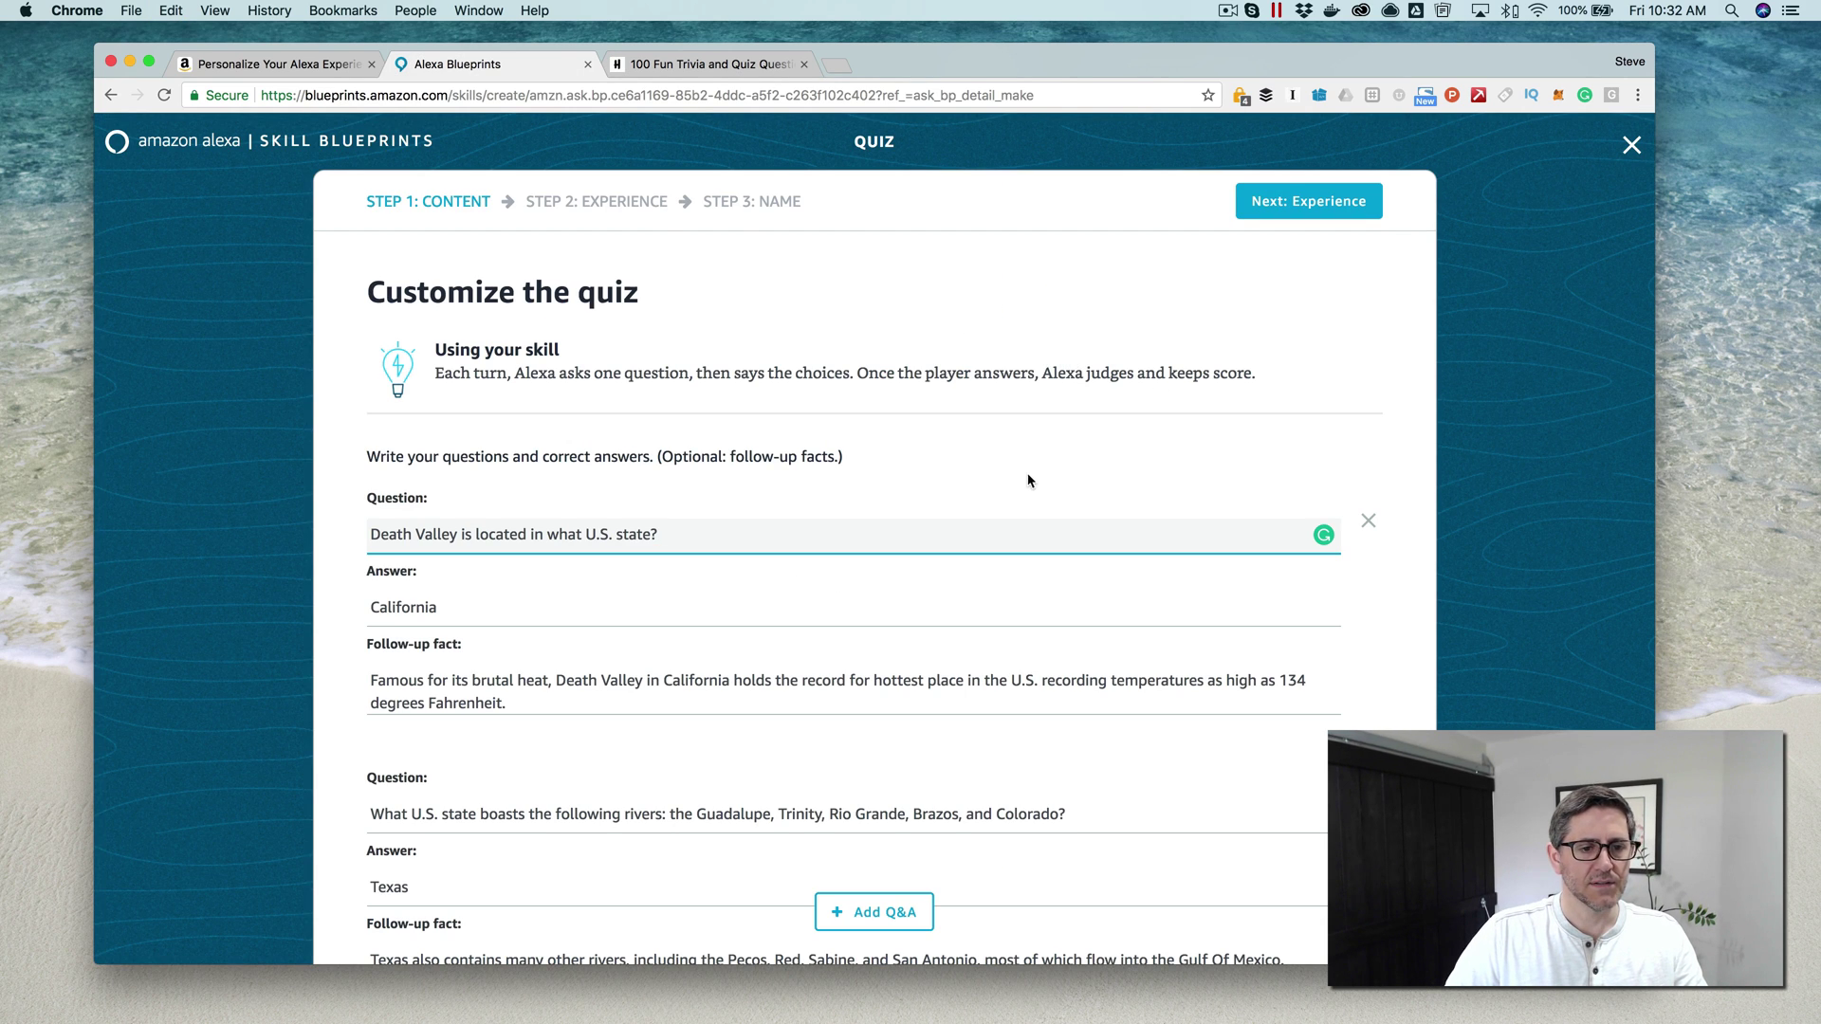
pyautogui.moveTo(806, 527); pyautogui.dragTo(415, 510)
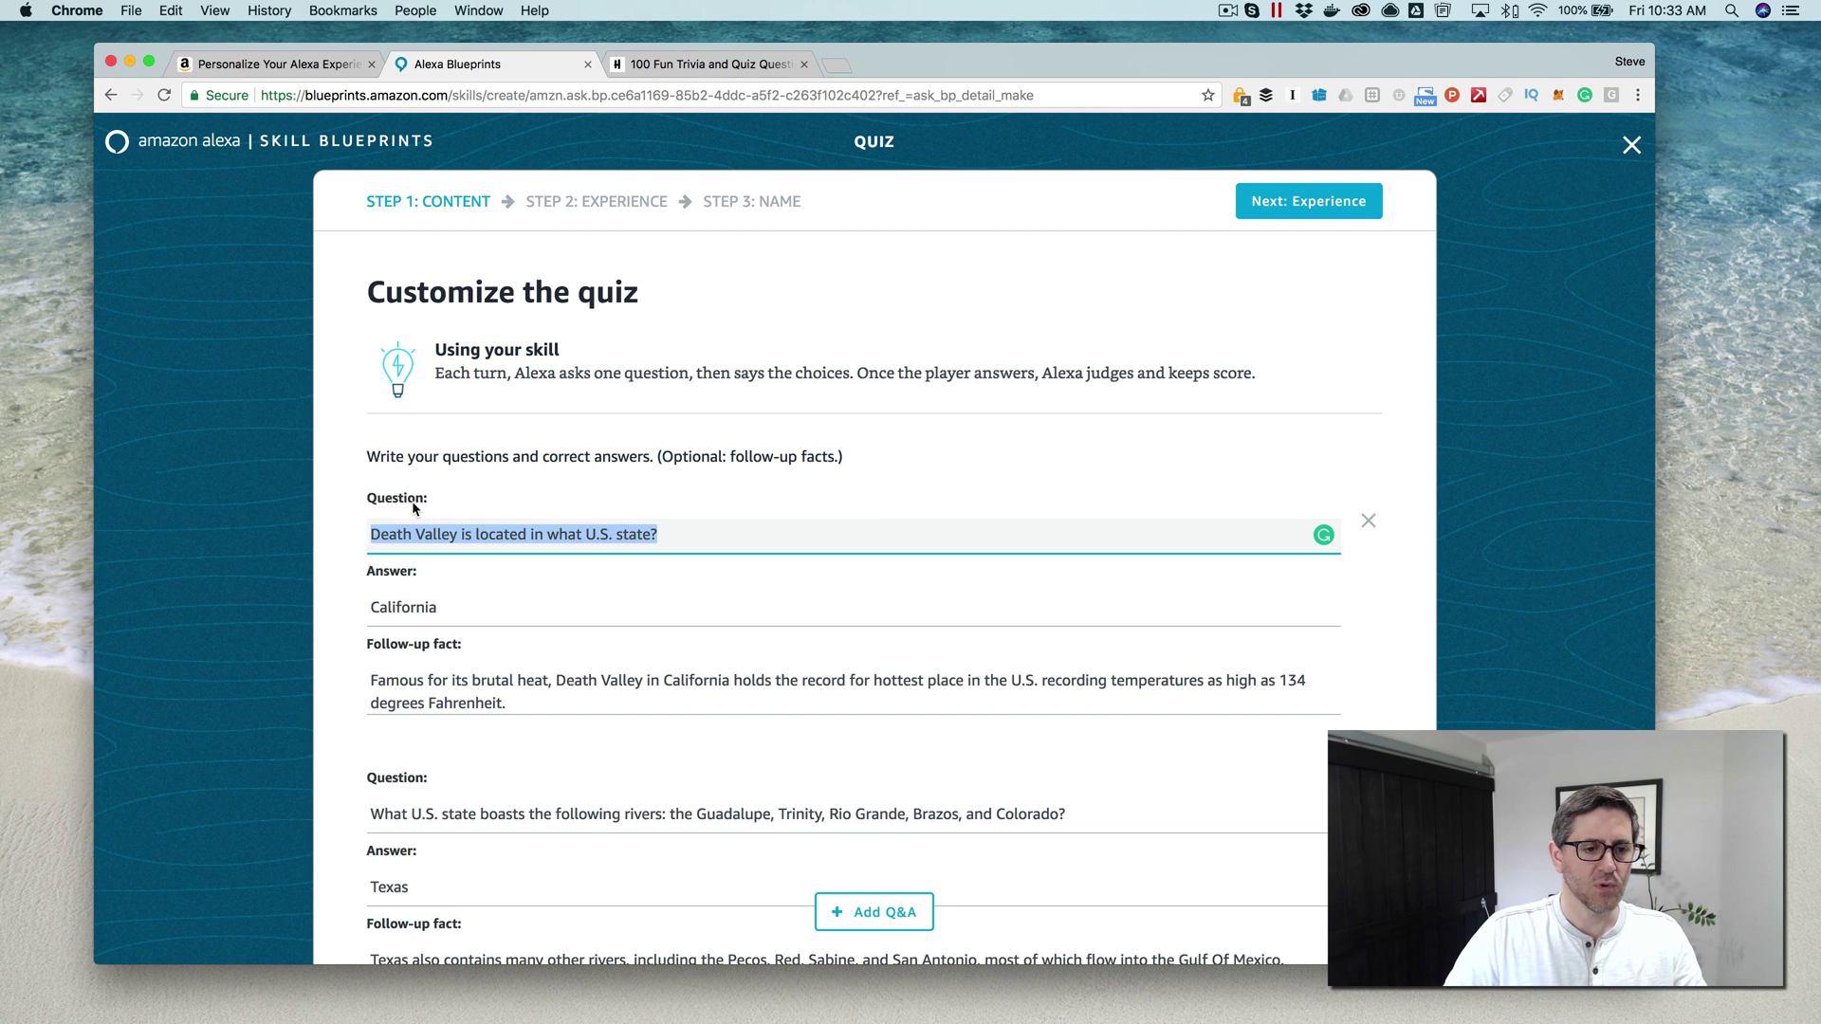
pyautogui.press('super+v')
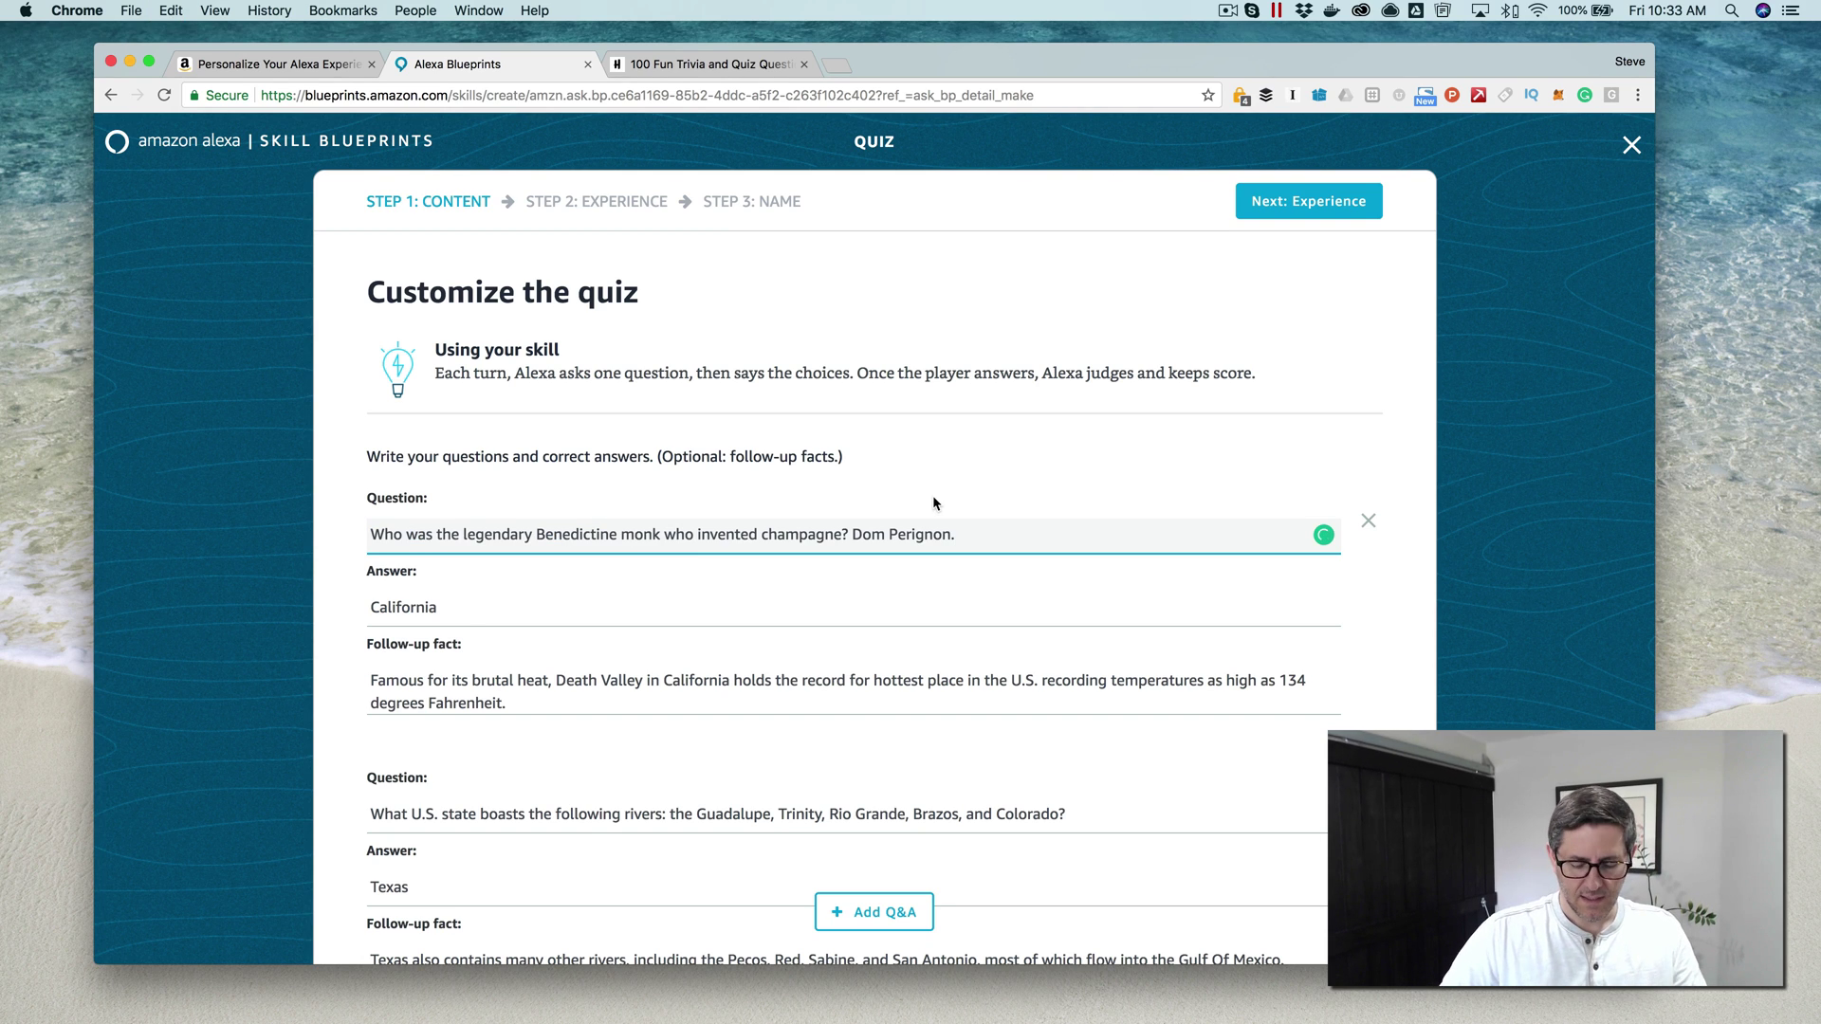
pyautogui.moveTo(933, 534); pyautogui.dragTo(851, 534)
pyautogui.press('super+x')
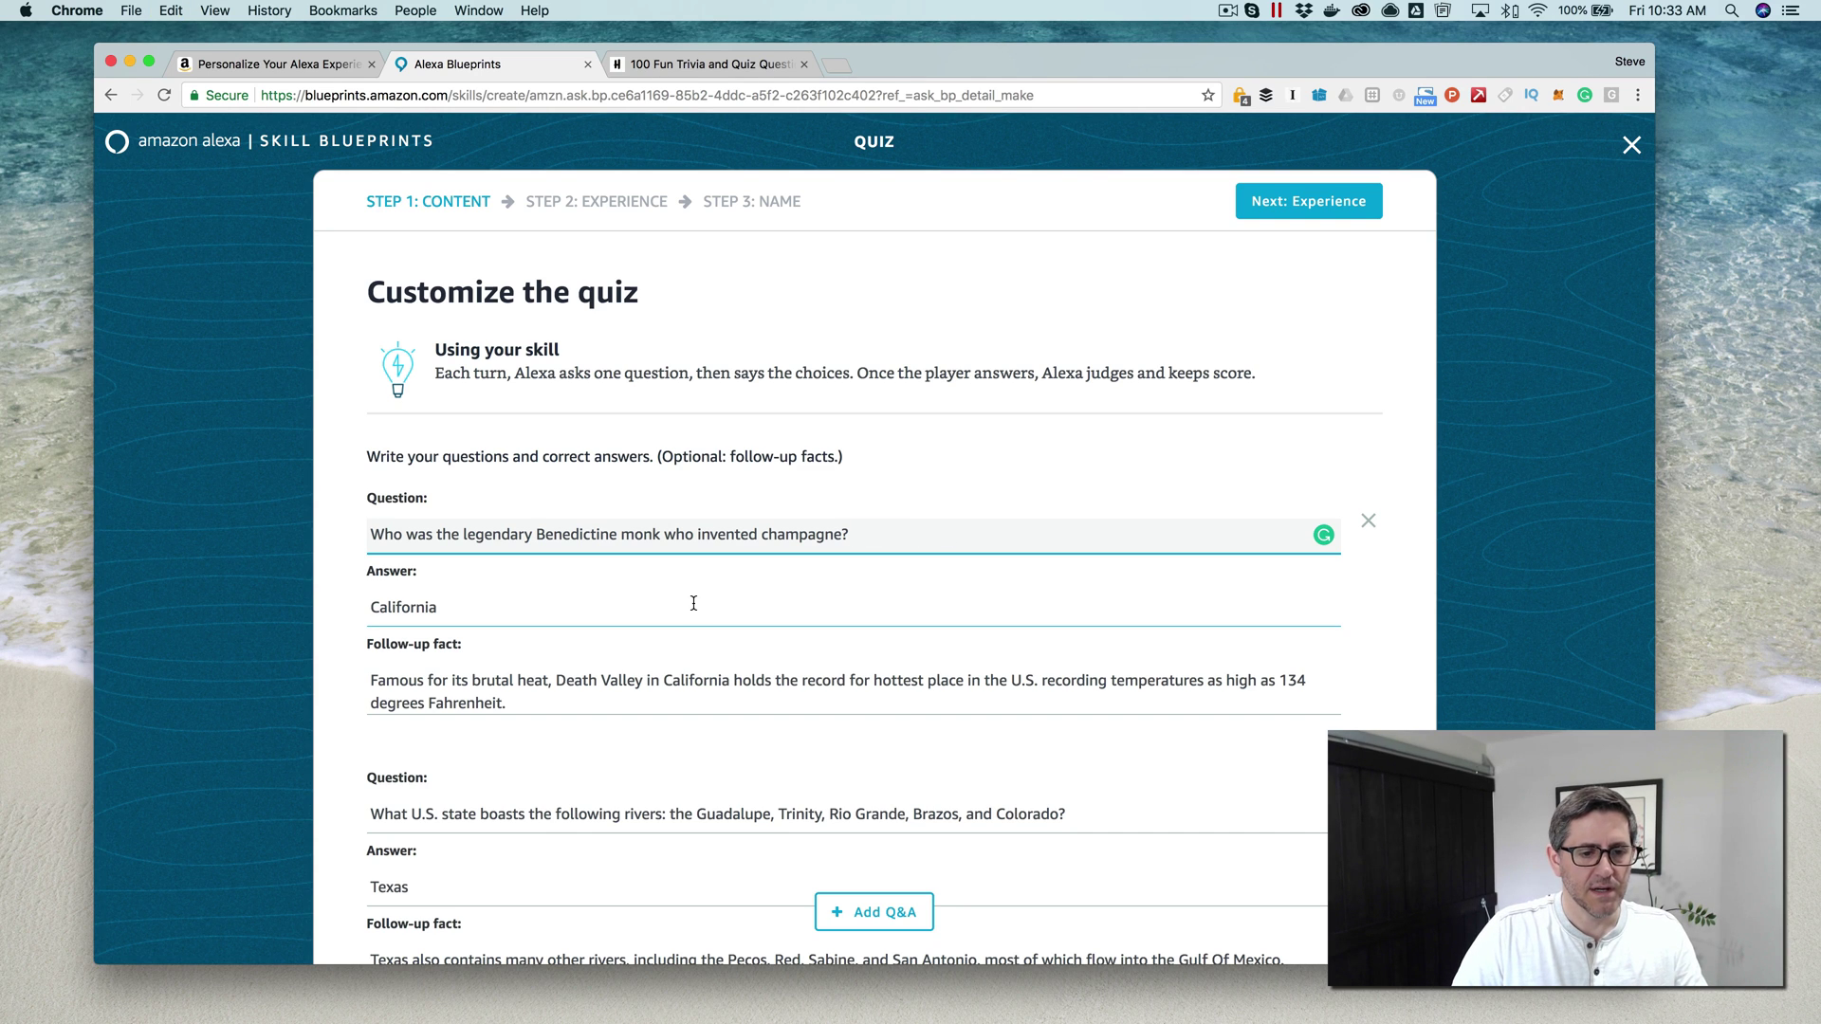
pyautogui.click(693, 607)
pyautogui.moveTo(518, 614); pyautogui.dragTo(371, 611)
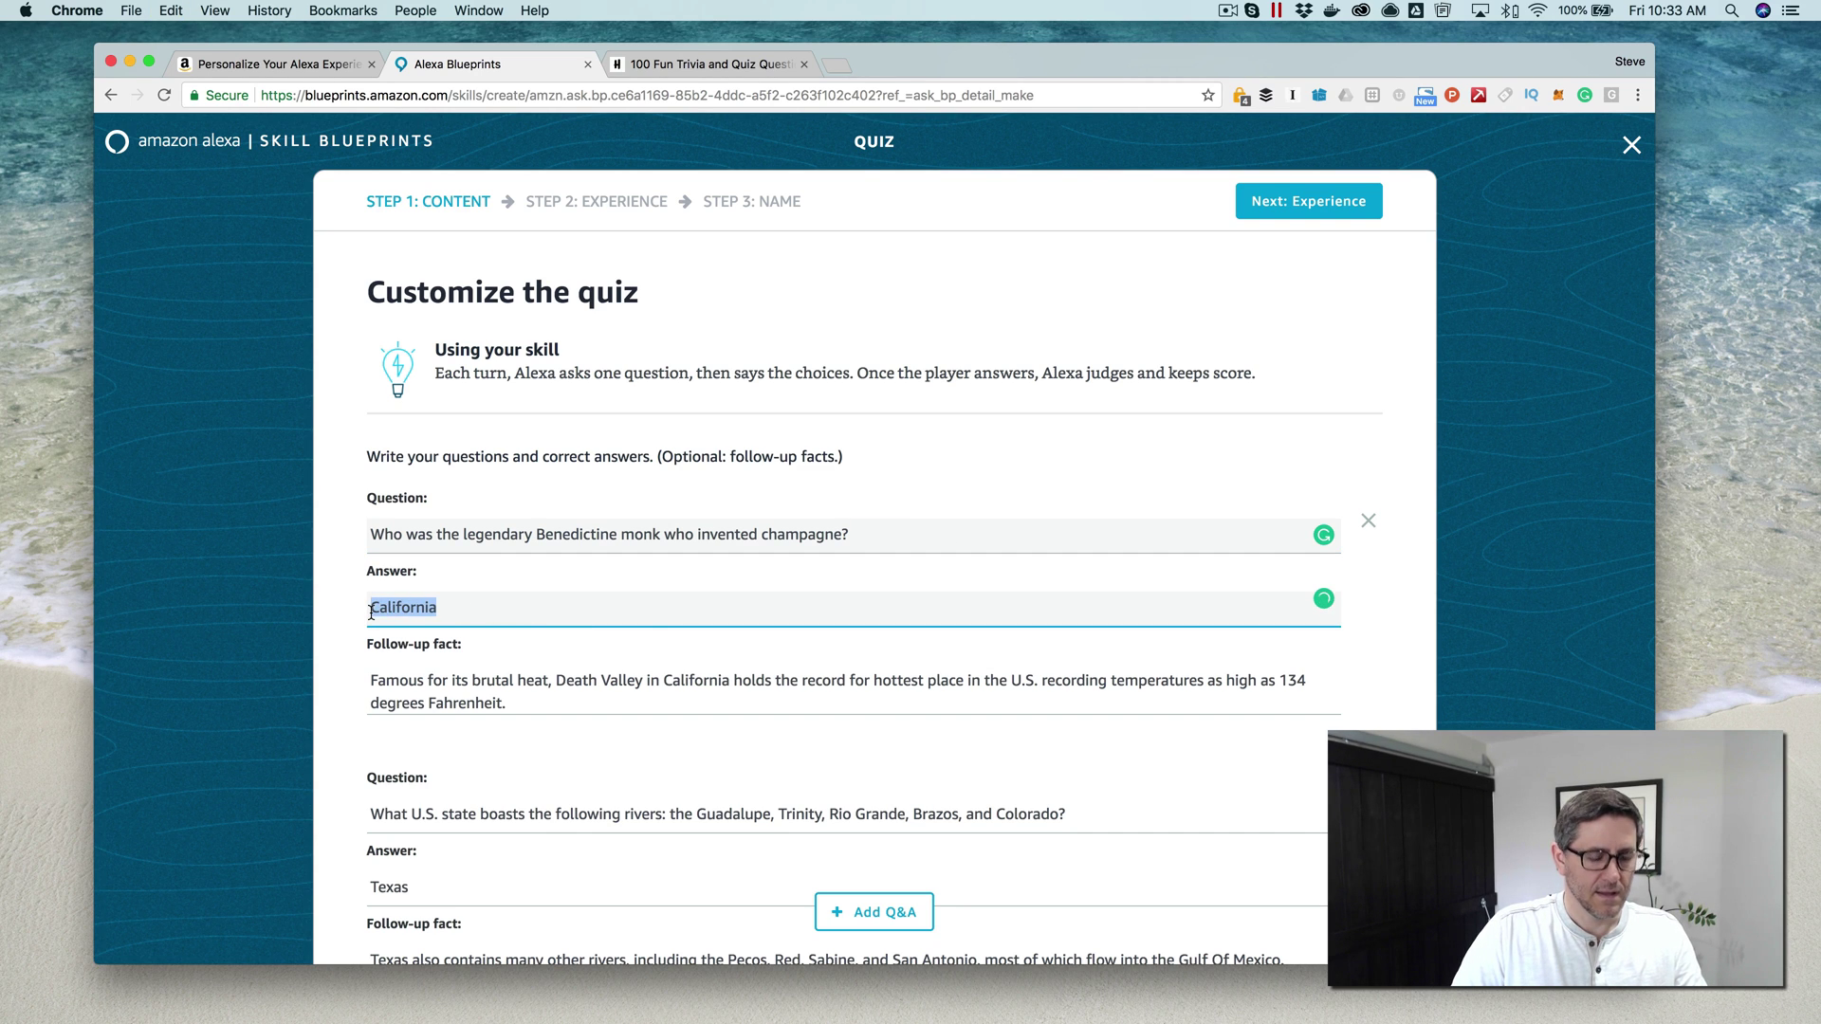
pyautogui.press('super+v')
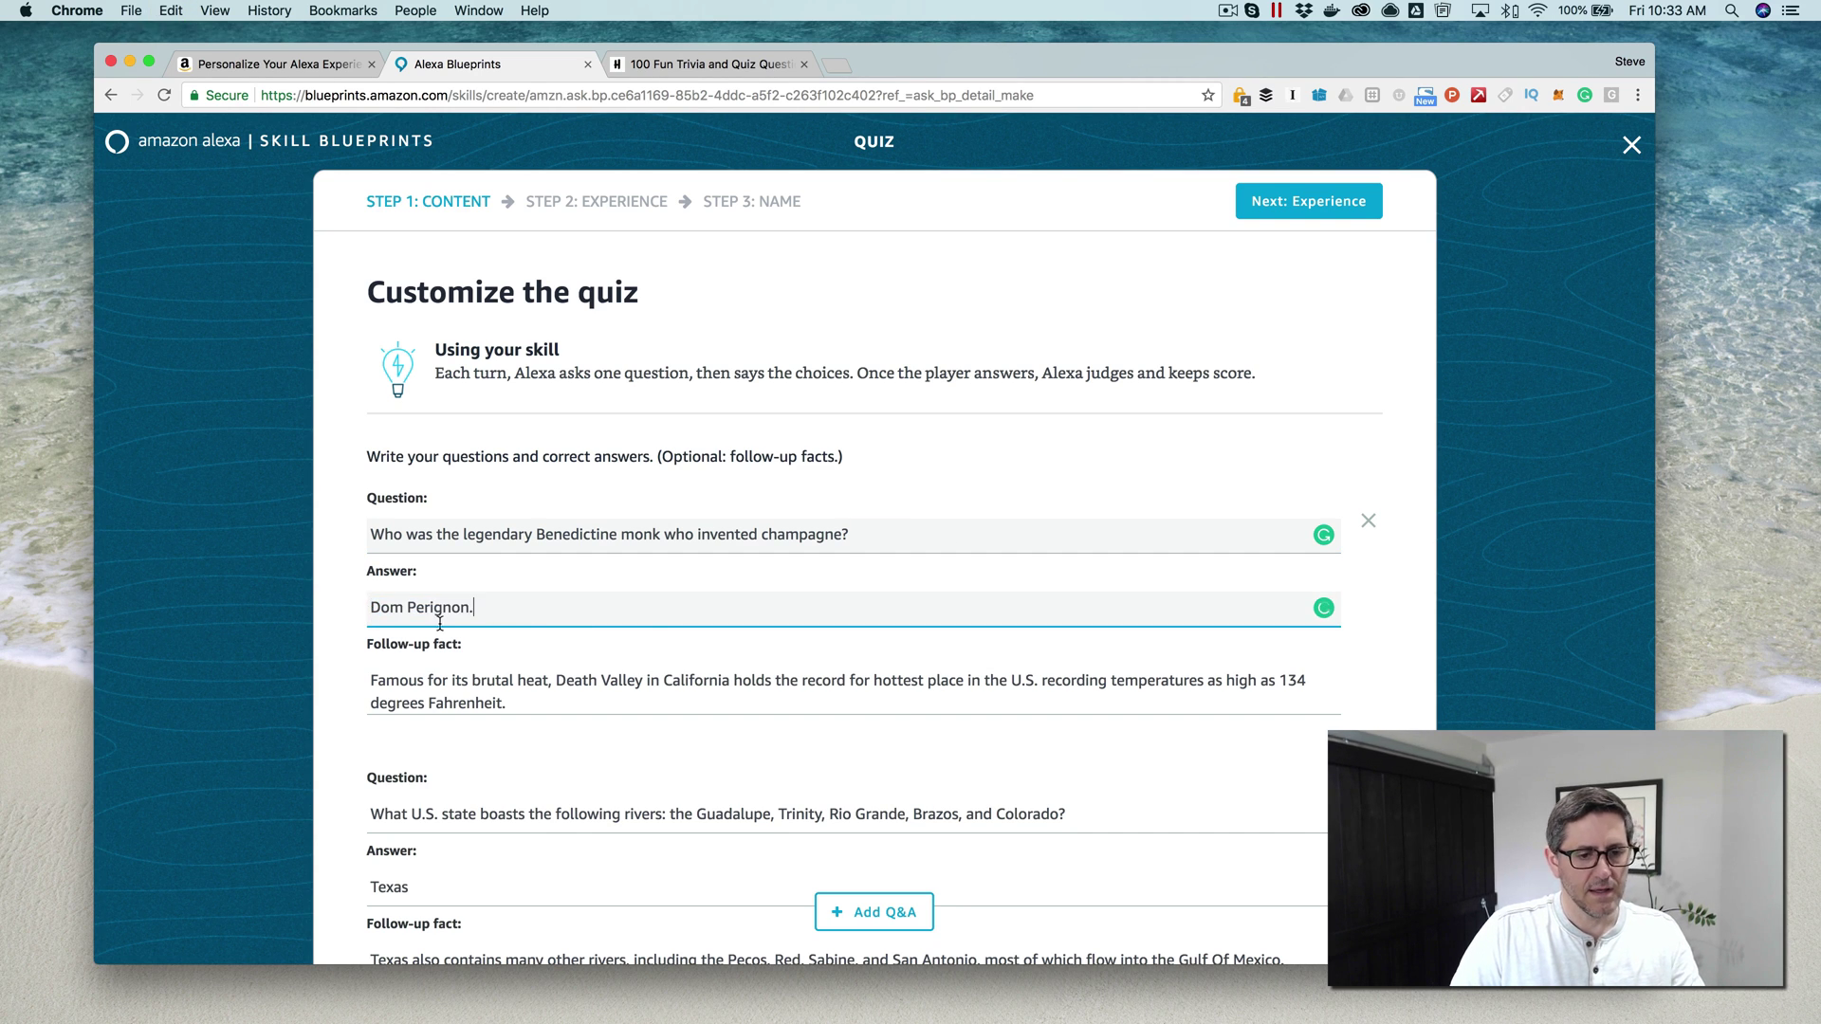
pyautogui.click(578, 661)
# Clear the first entry's Death Valley follow-up fact, then select trivia question 2 and its answer
pyautogui.click(529, 683)
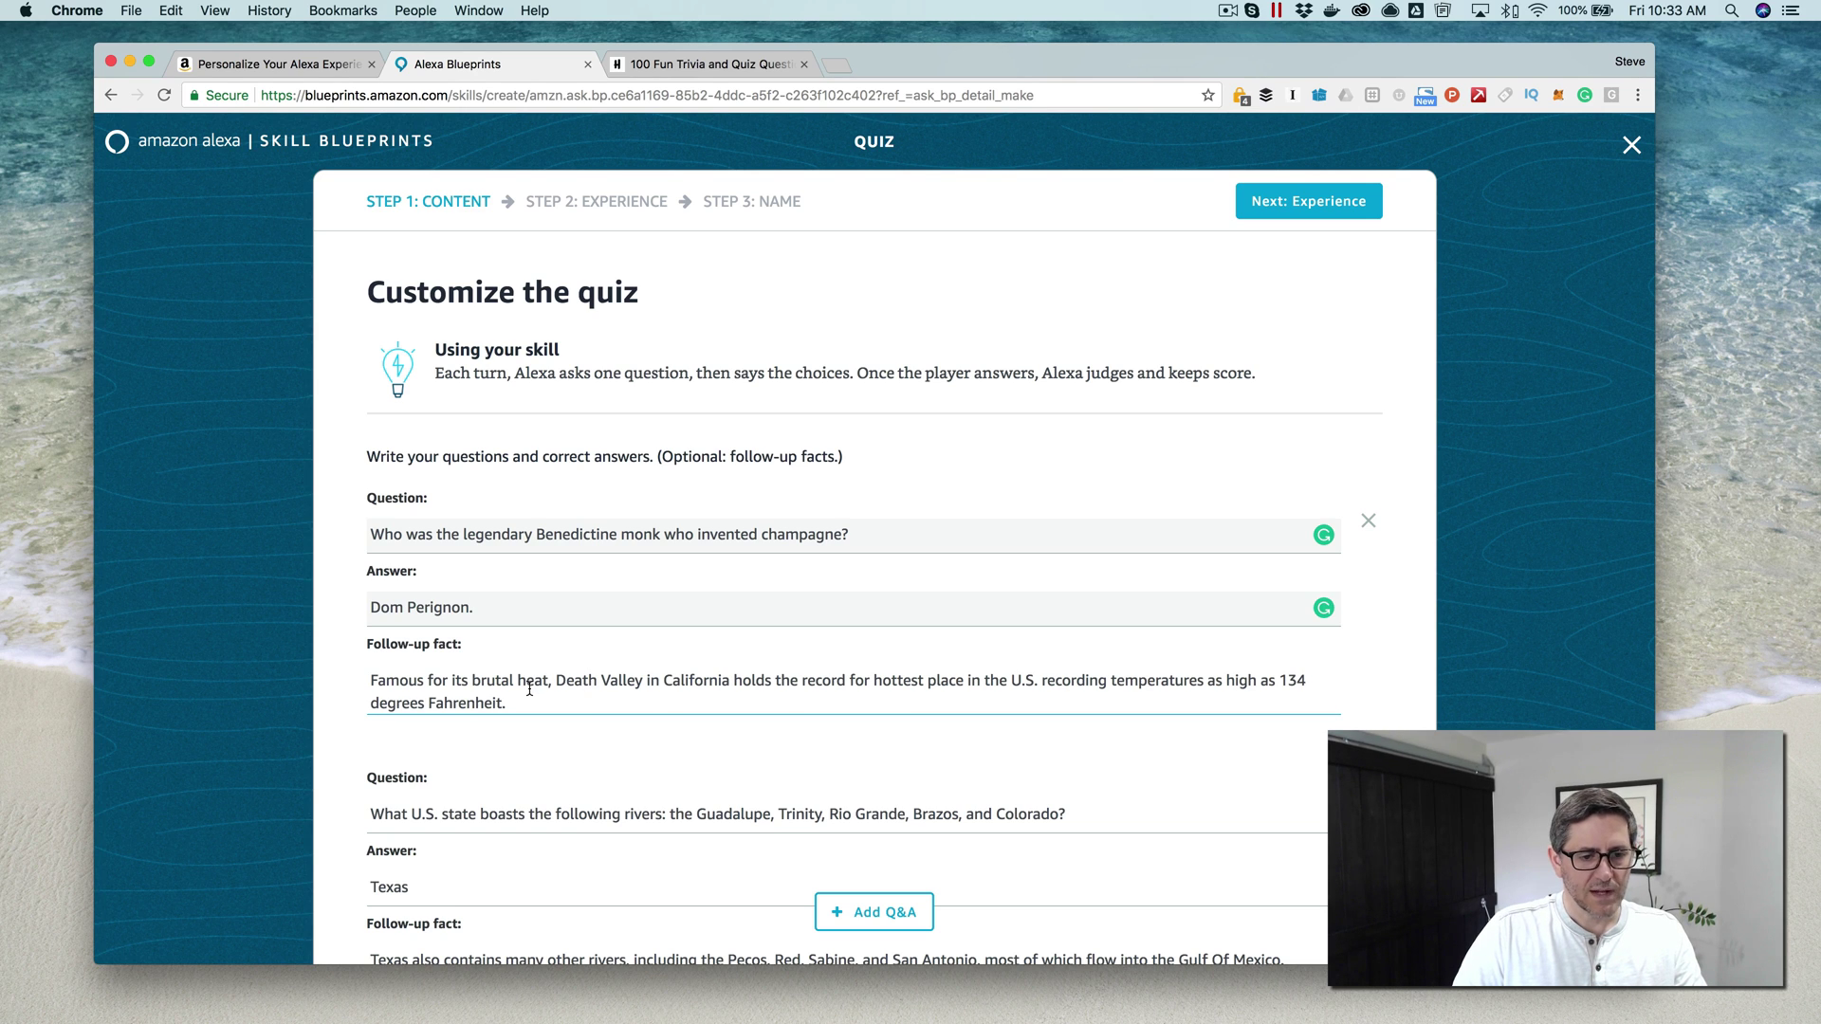
pyautogui.moveTo(522, 702); pyautogui.dragTo(369, 669)
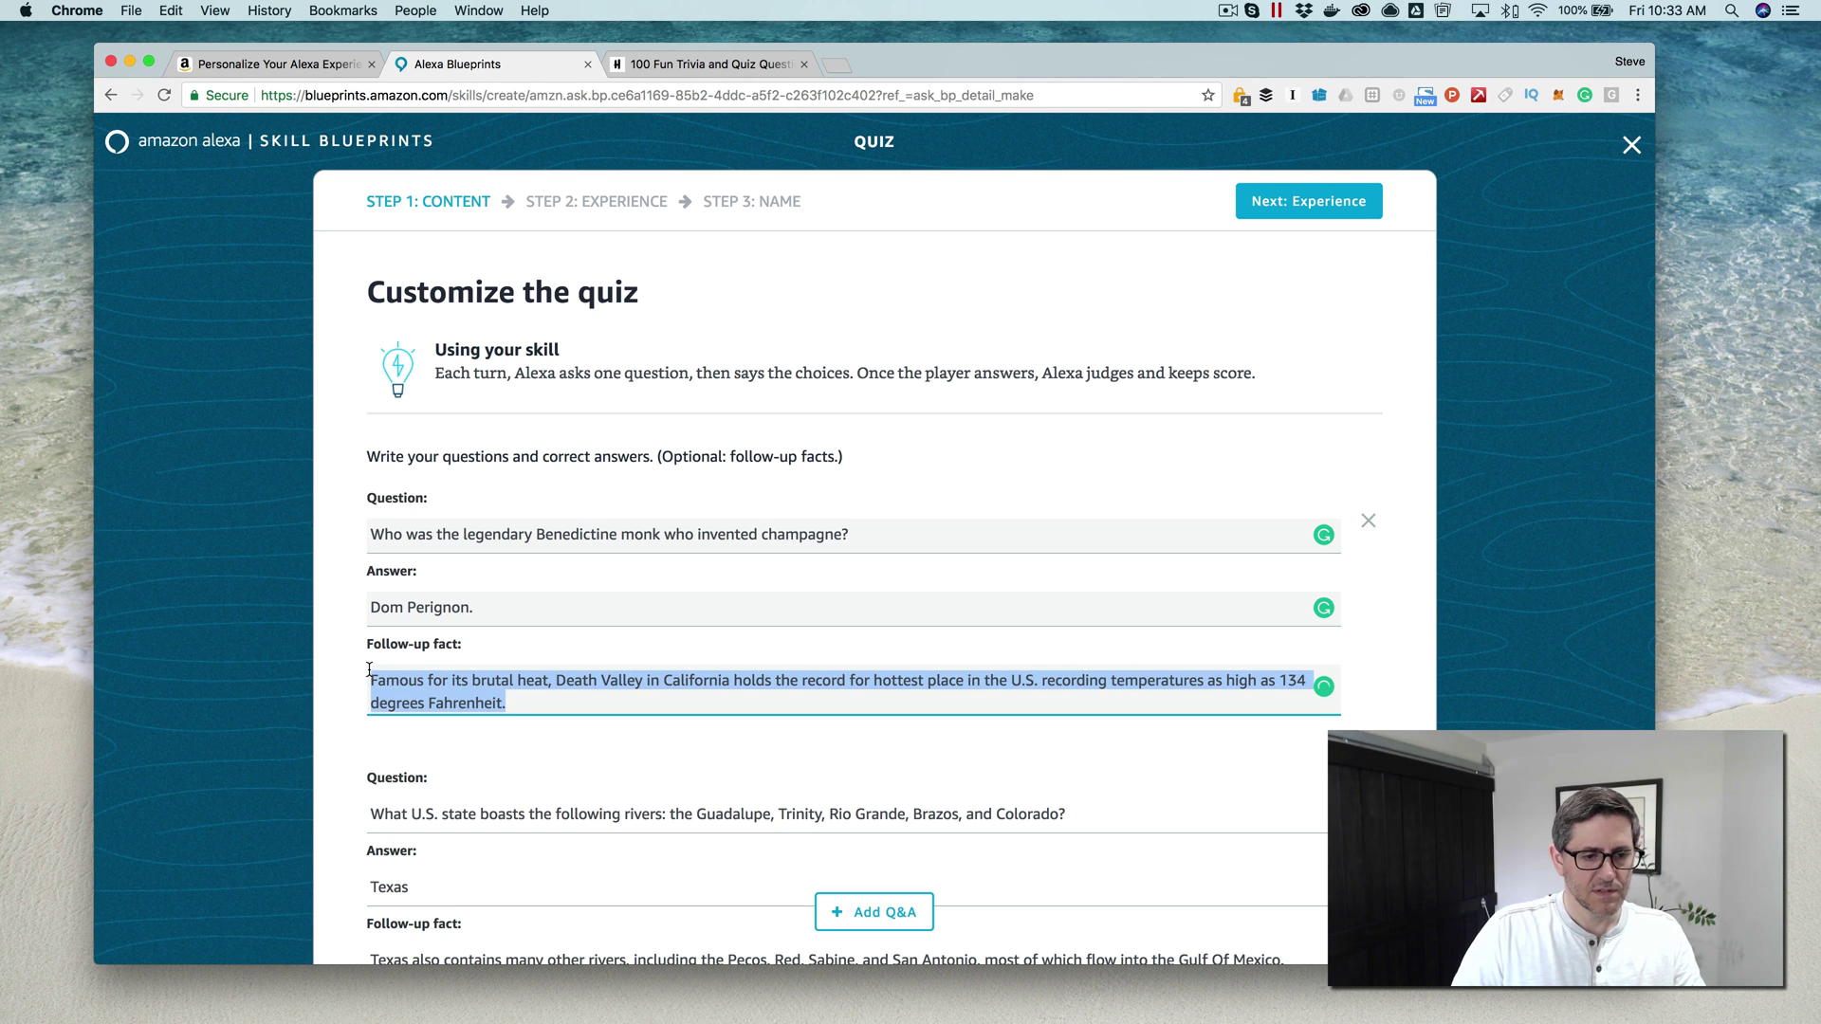
pyautogui.press('BackSpace')
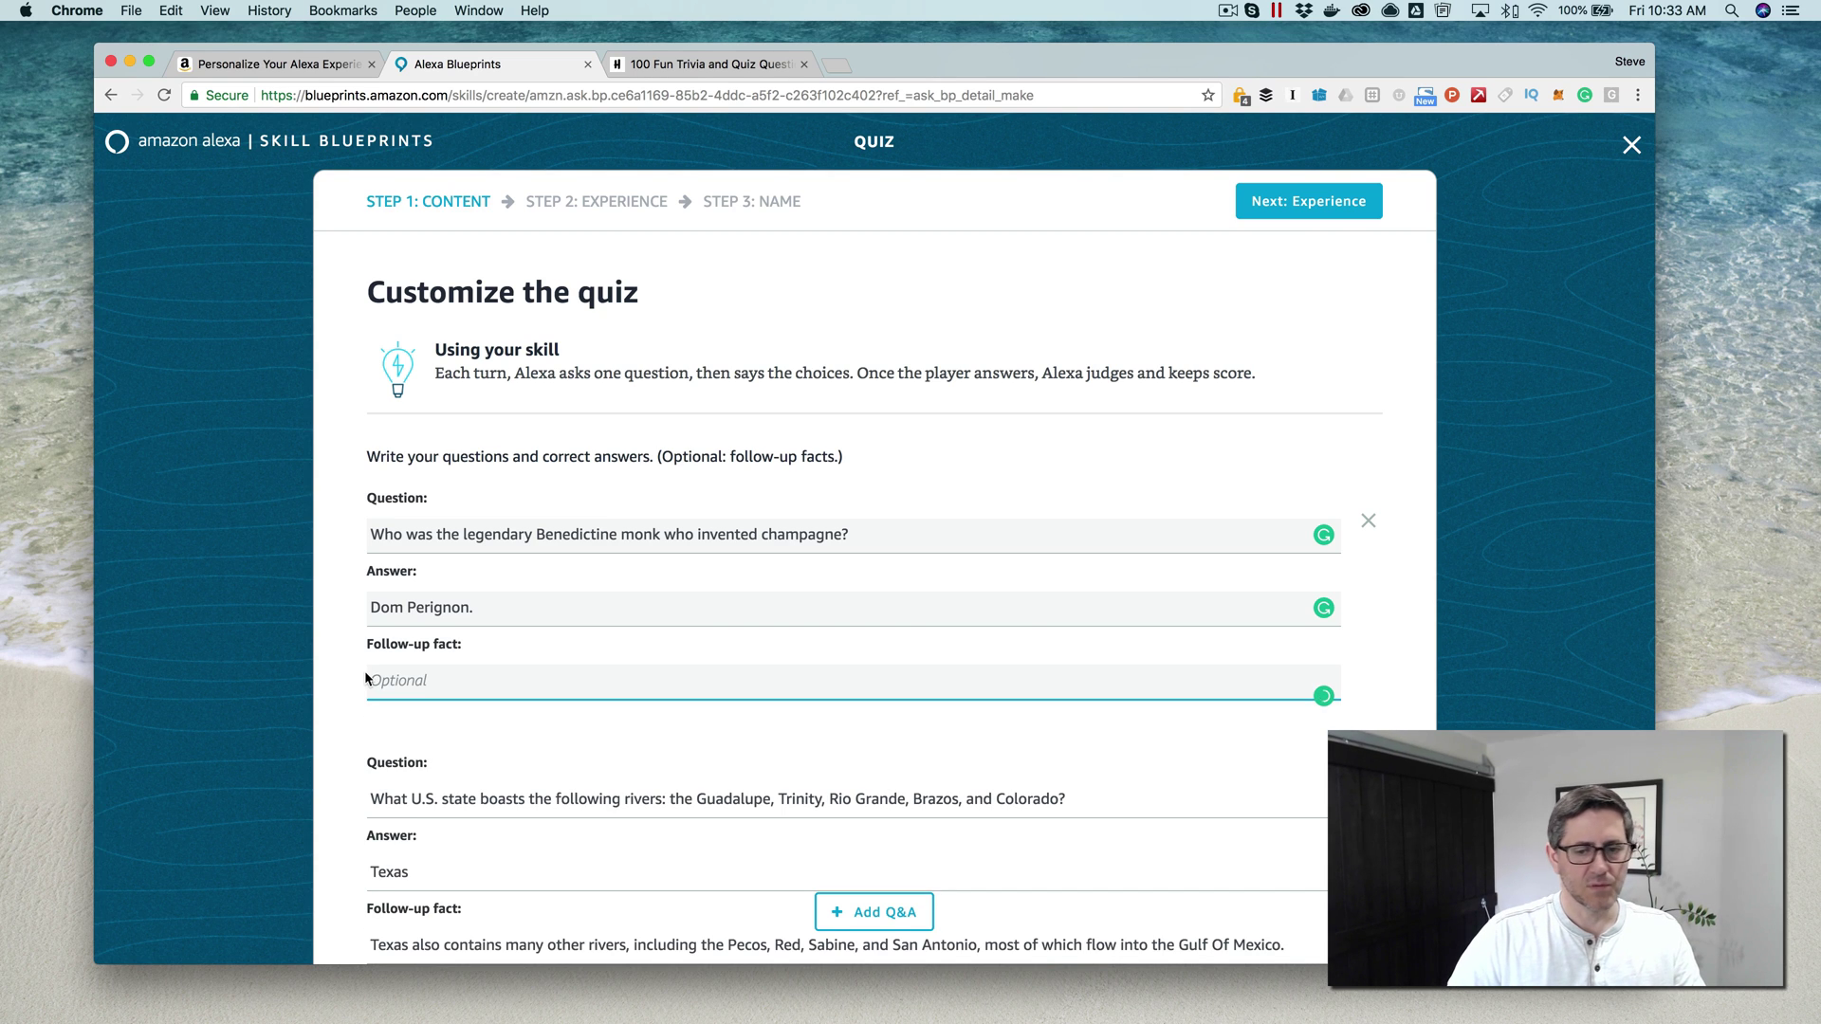
pyautogui.click(358, 673)
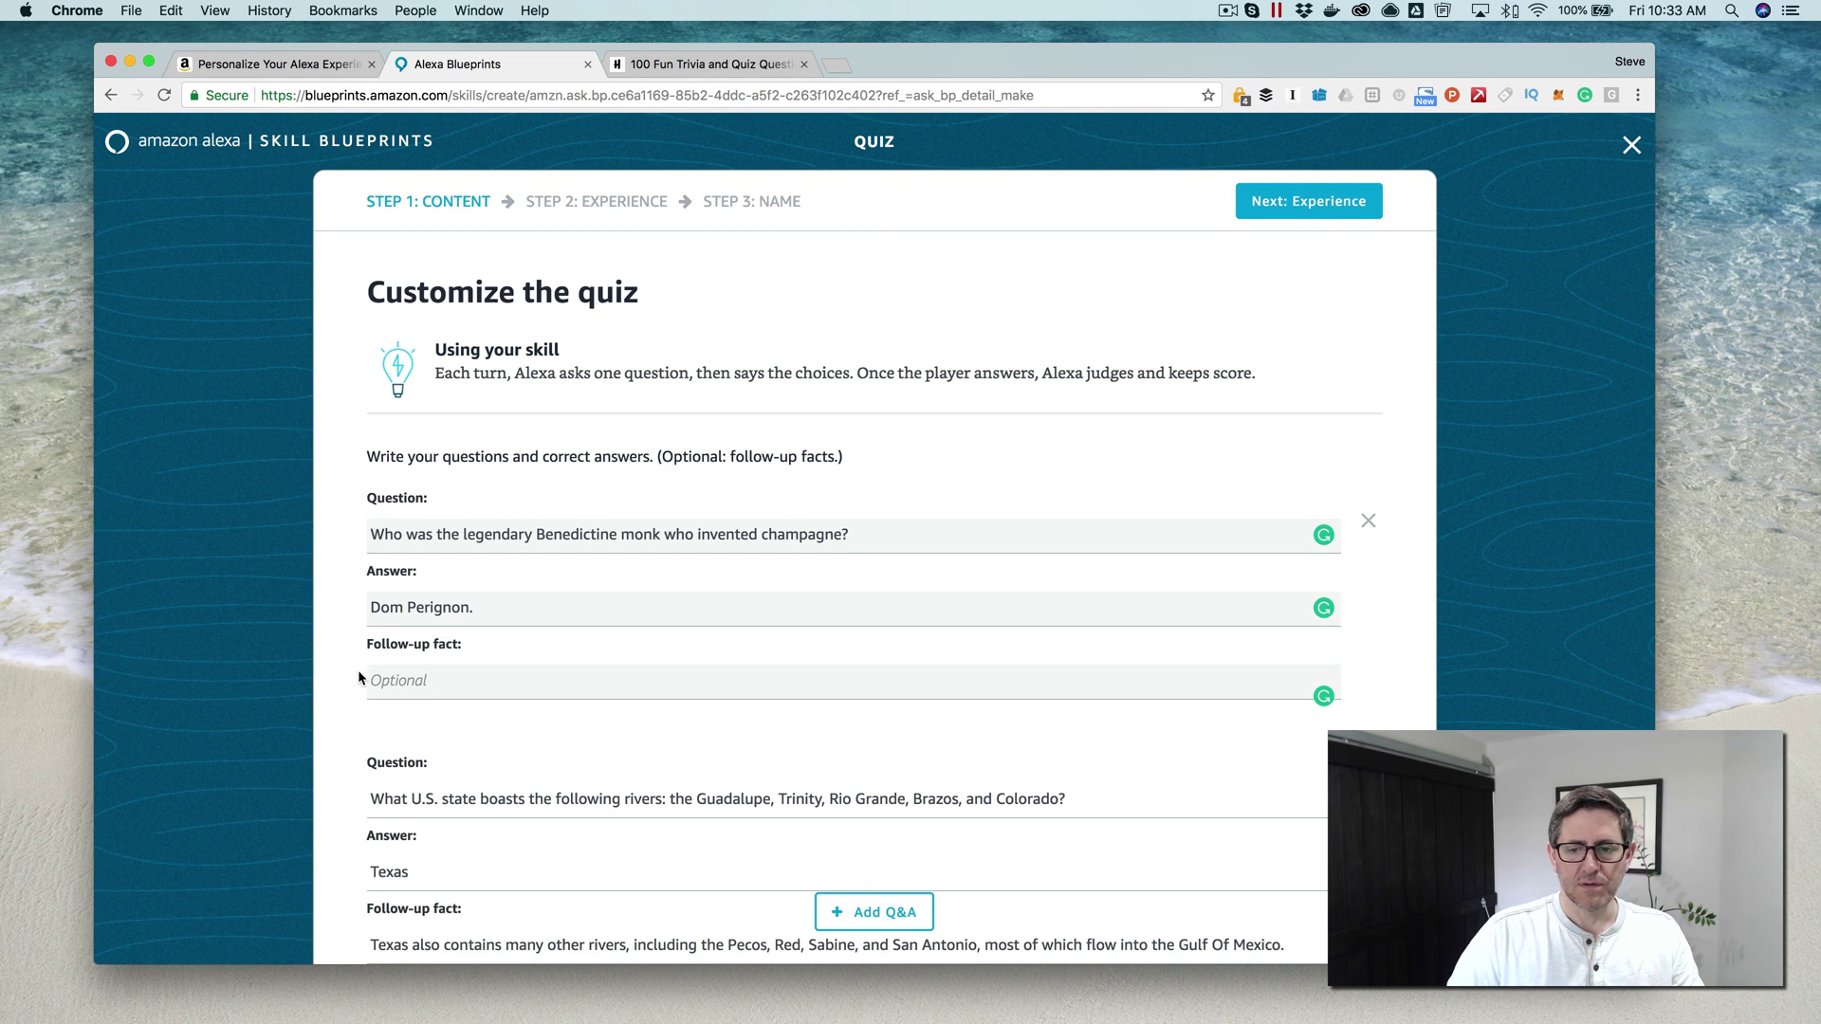
pyautogui.scroll(-2, 359, 672)
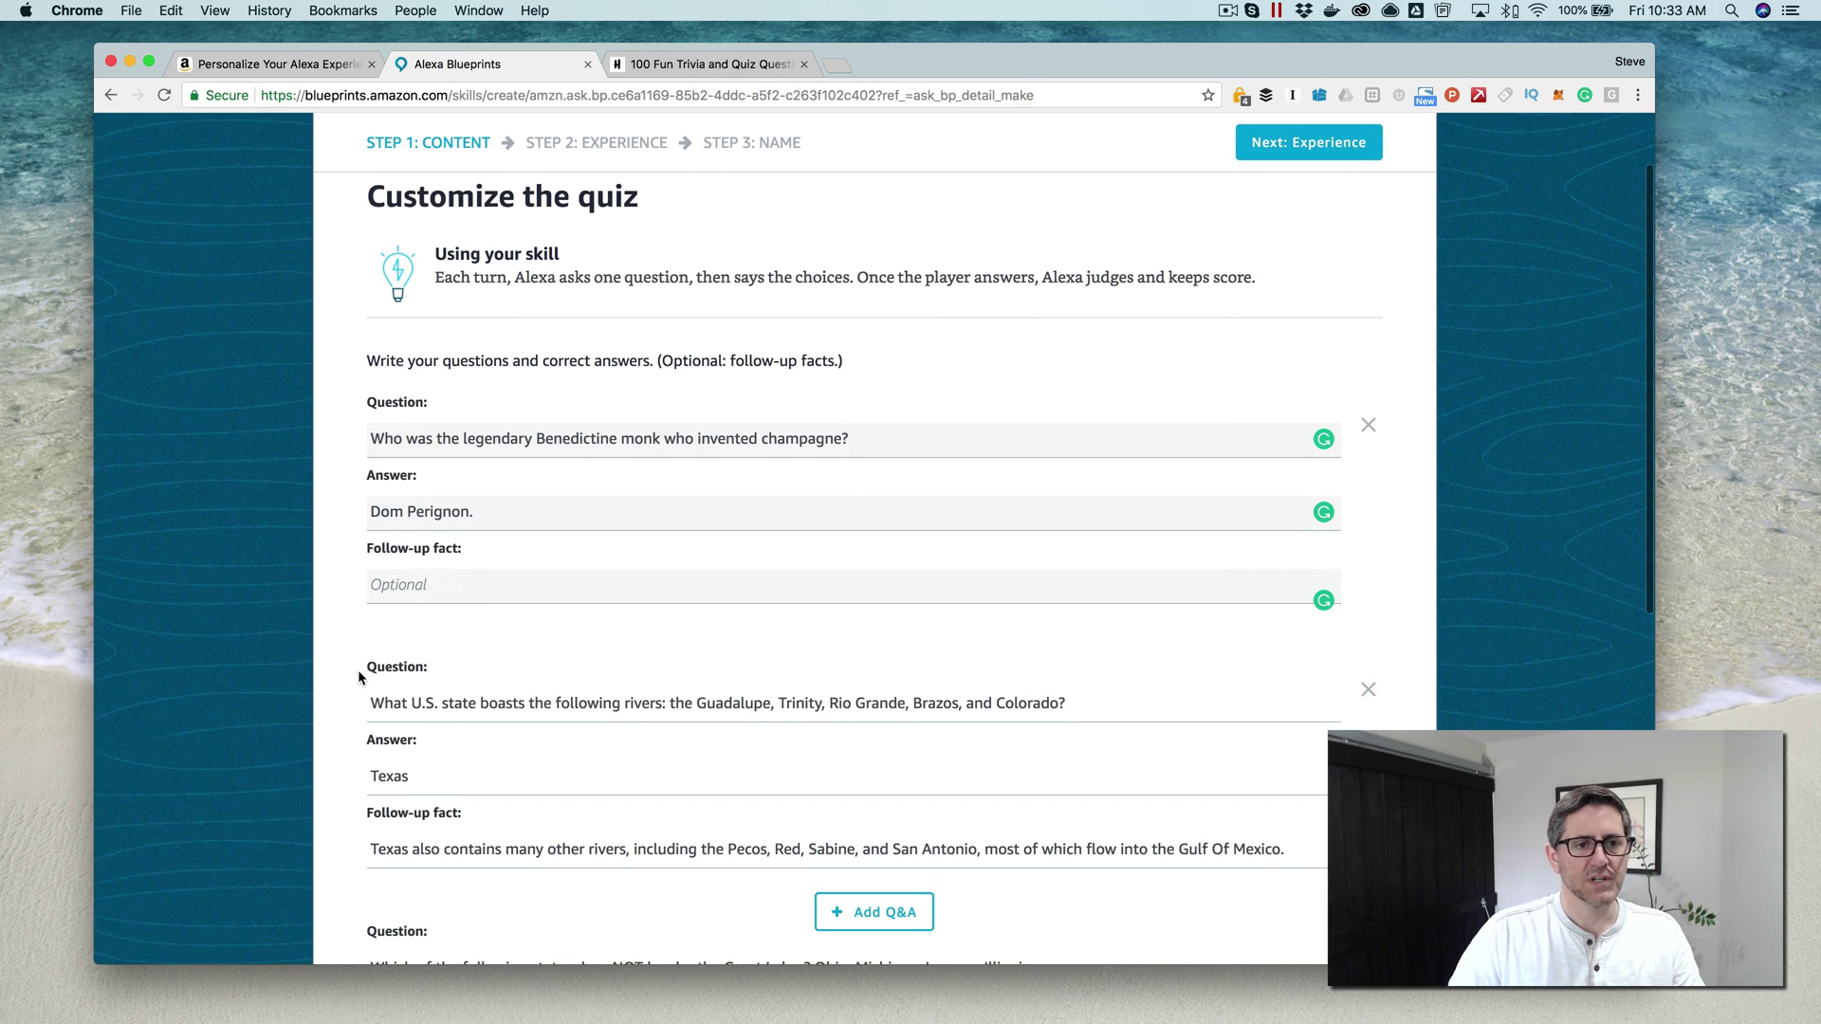
pyautogui.click(684, 66)
pyautogui.moveTo(918, 453); pyautogui.dragTo(559, 450)
pyautogui.press('super+c')
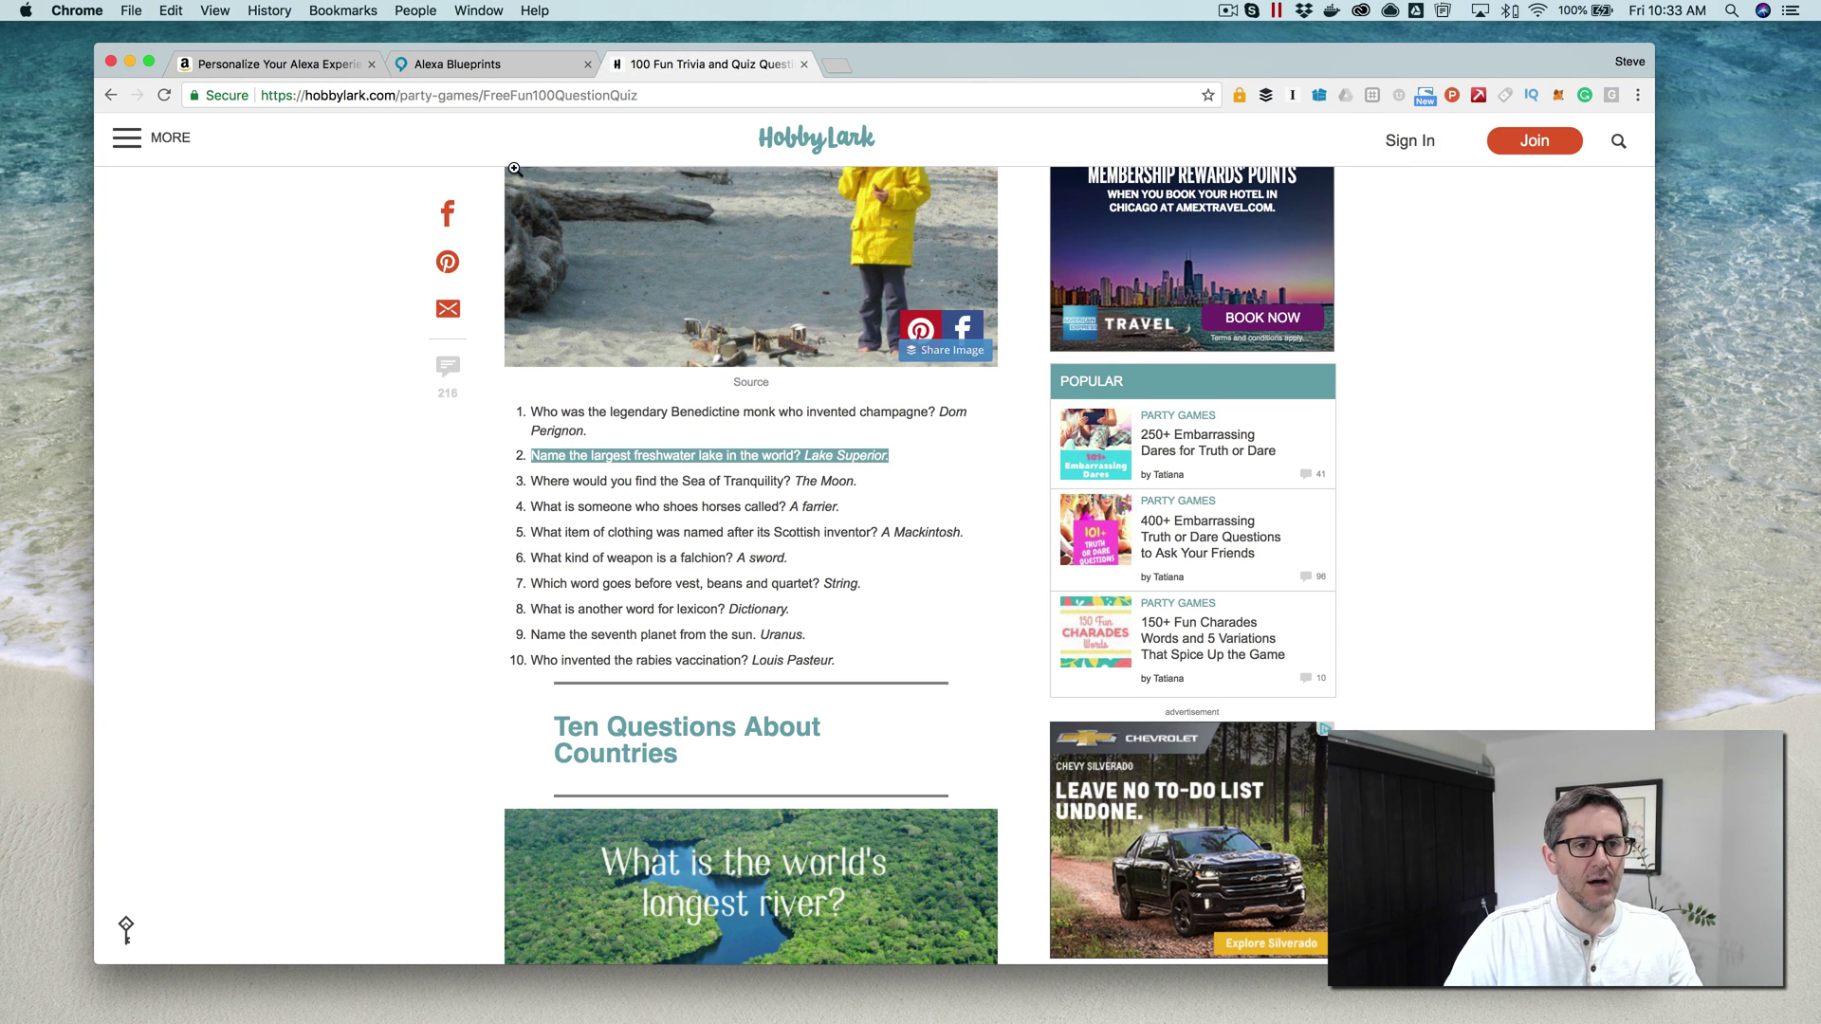
# Replace the Texas rivers question with the largest freshwater lake question, answered 'Lake Superior.'
pyautogui.click(526, 61)
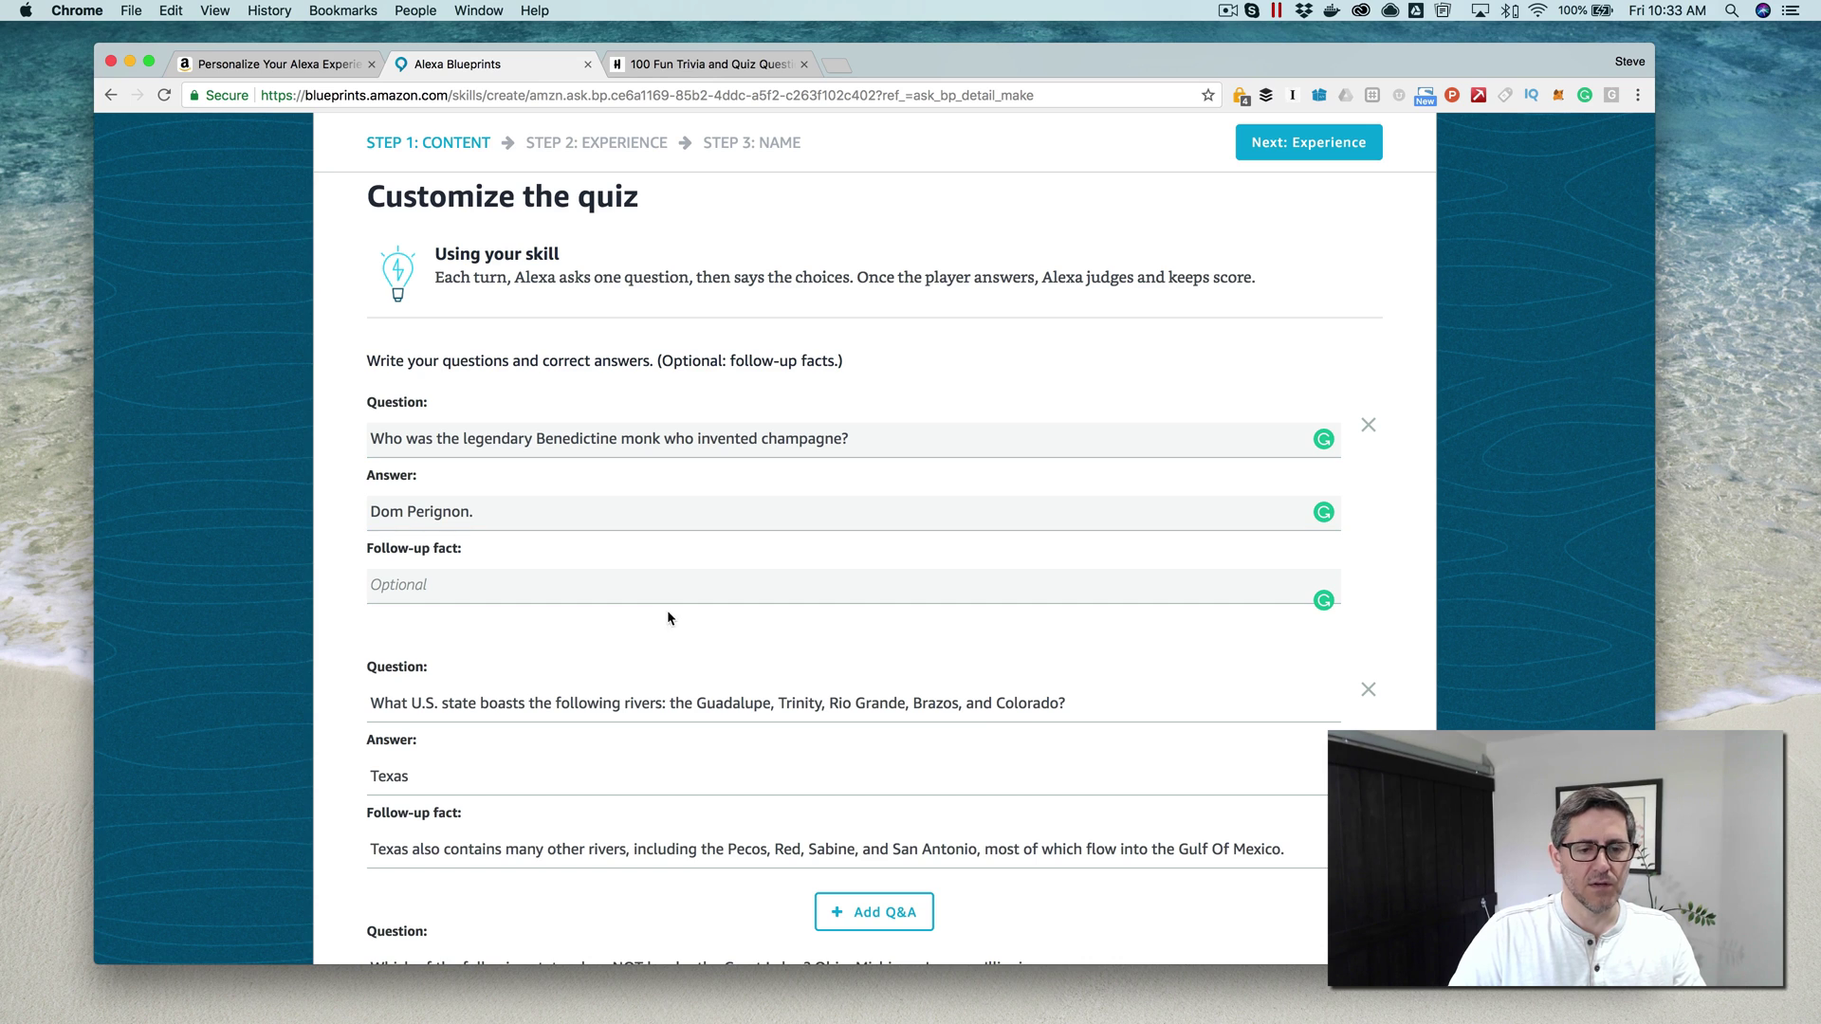
pyautogui.click(1054, 703)
pyautogui.press('super+a')
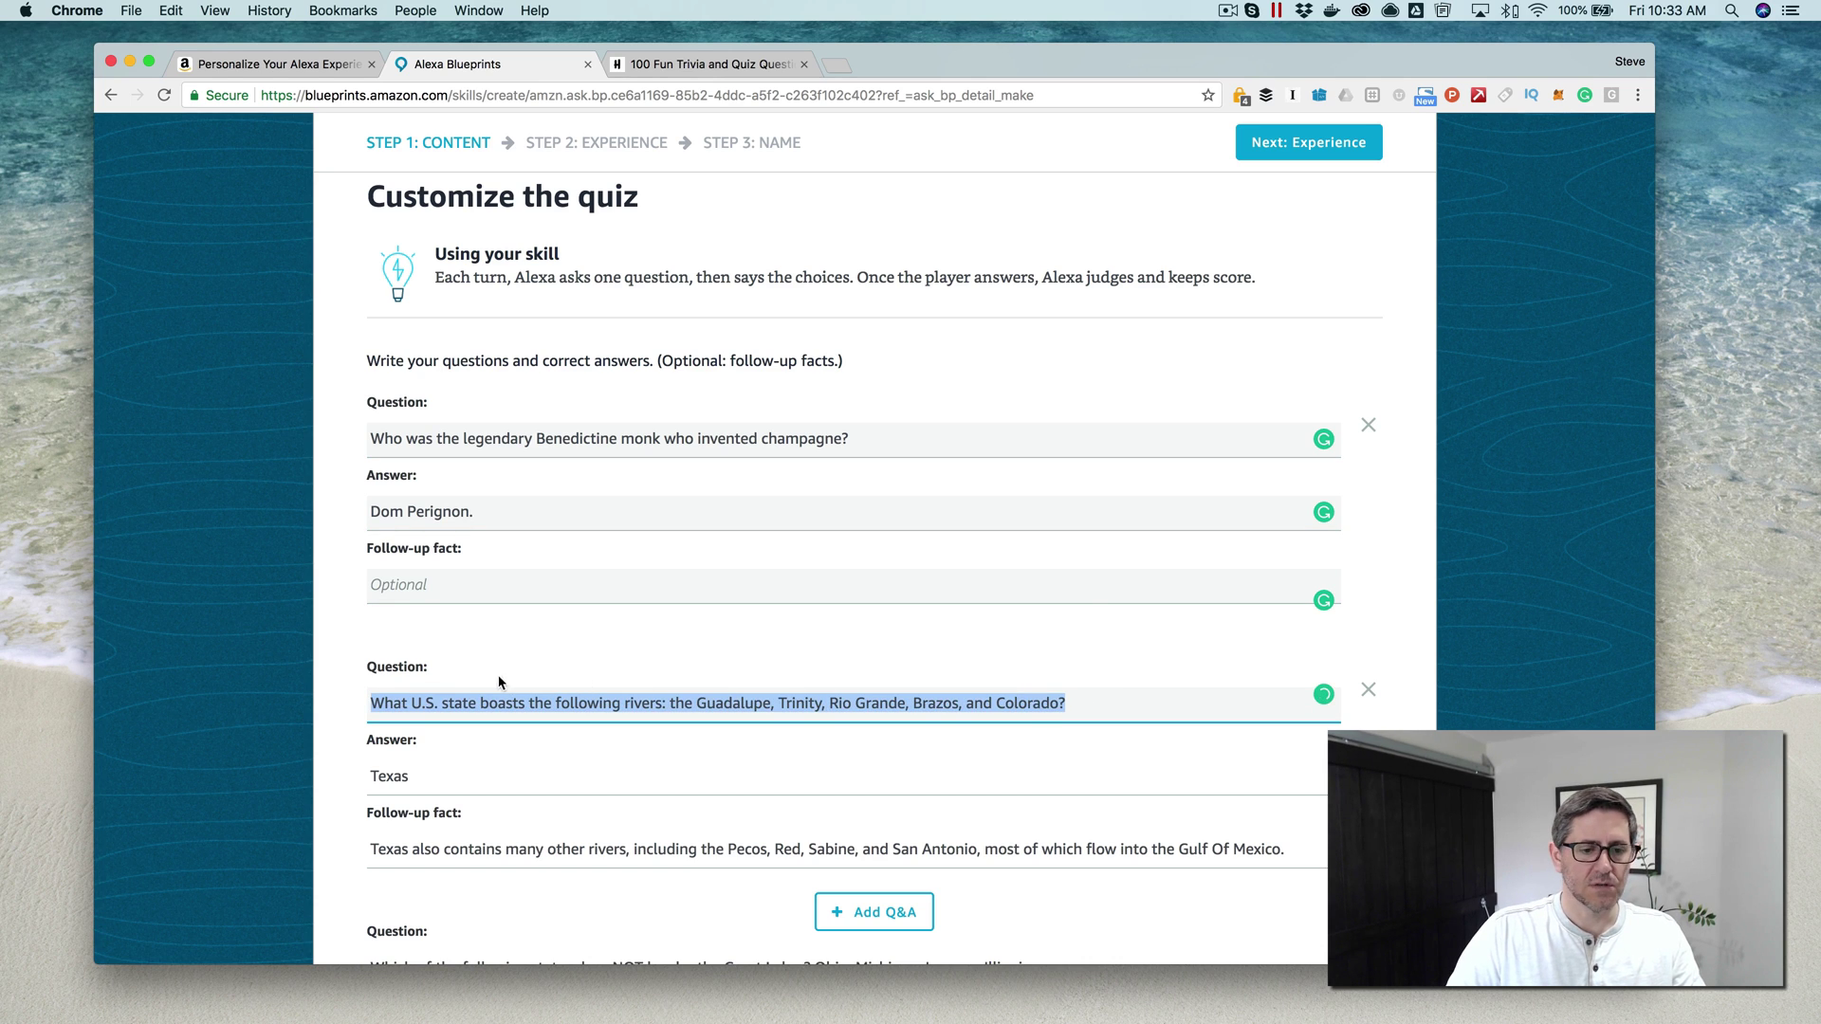
pyautogui.press('super+v')
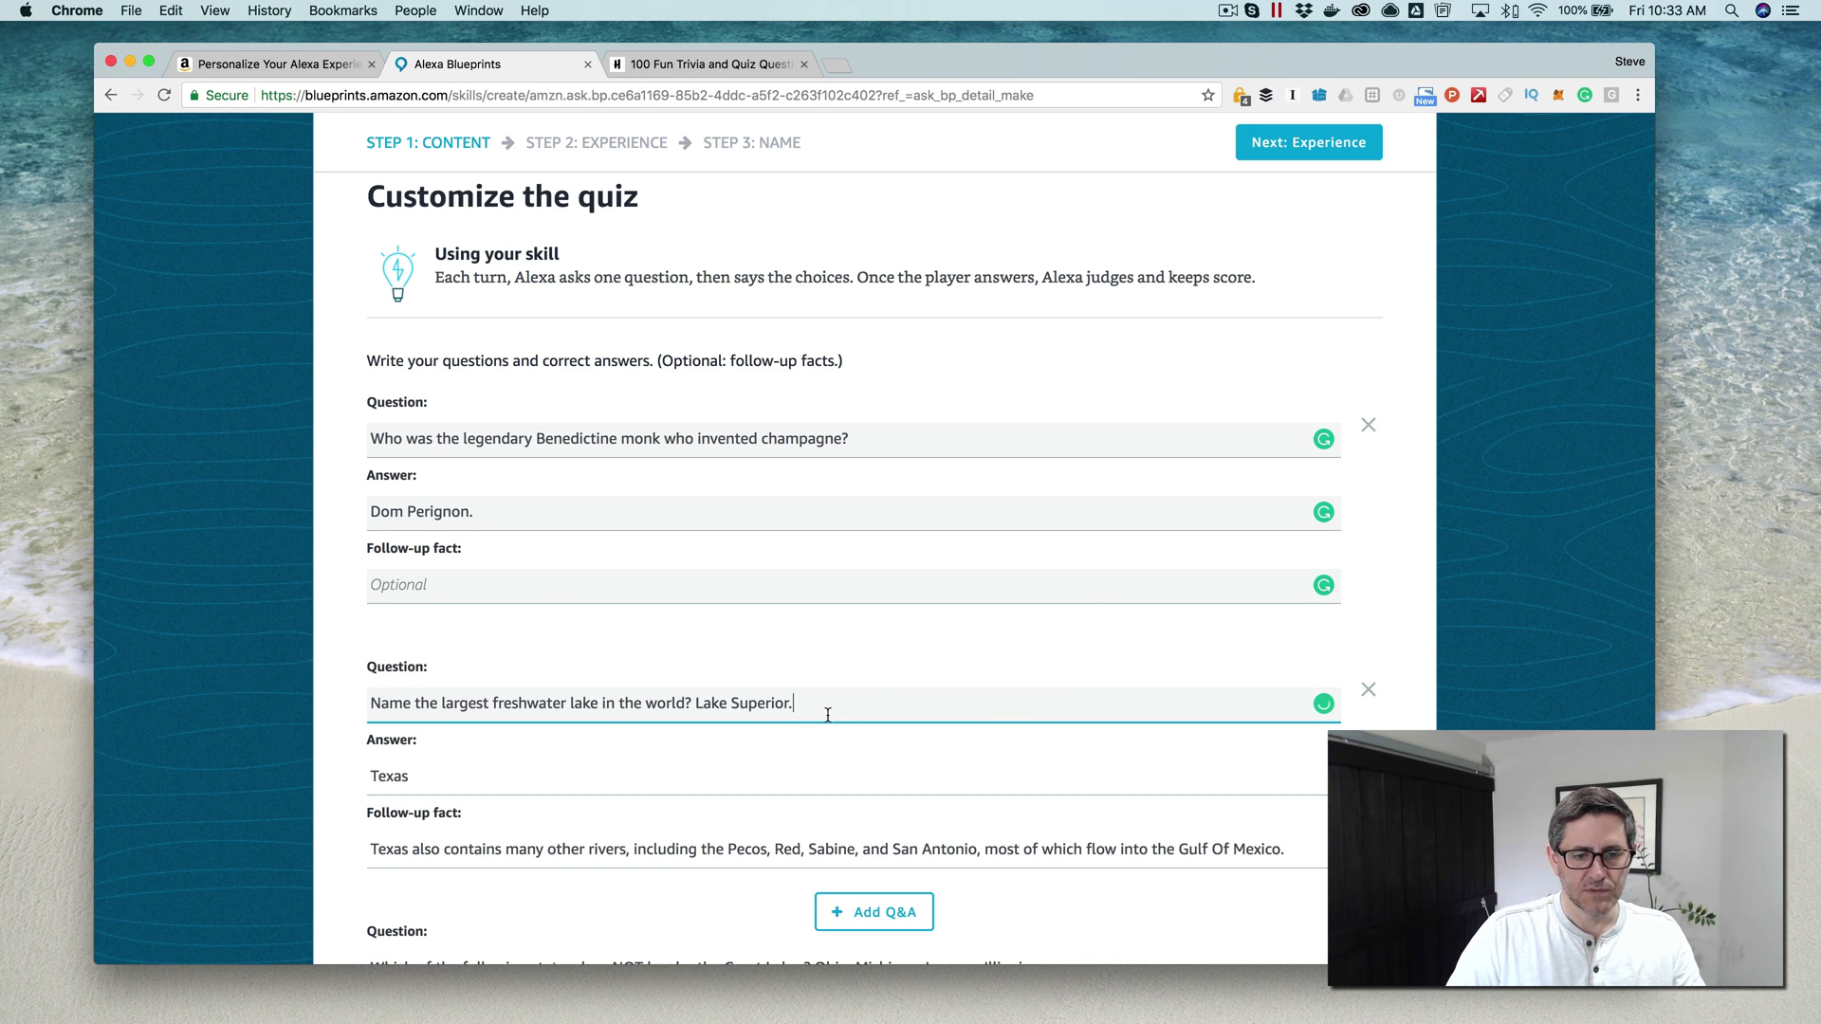
pyautogui.moveTo(826, 708); pyautogui.dragTo(697, 699)
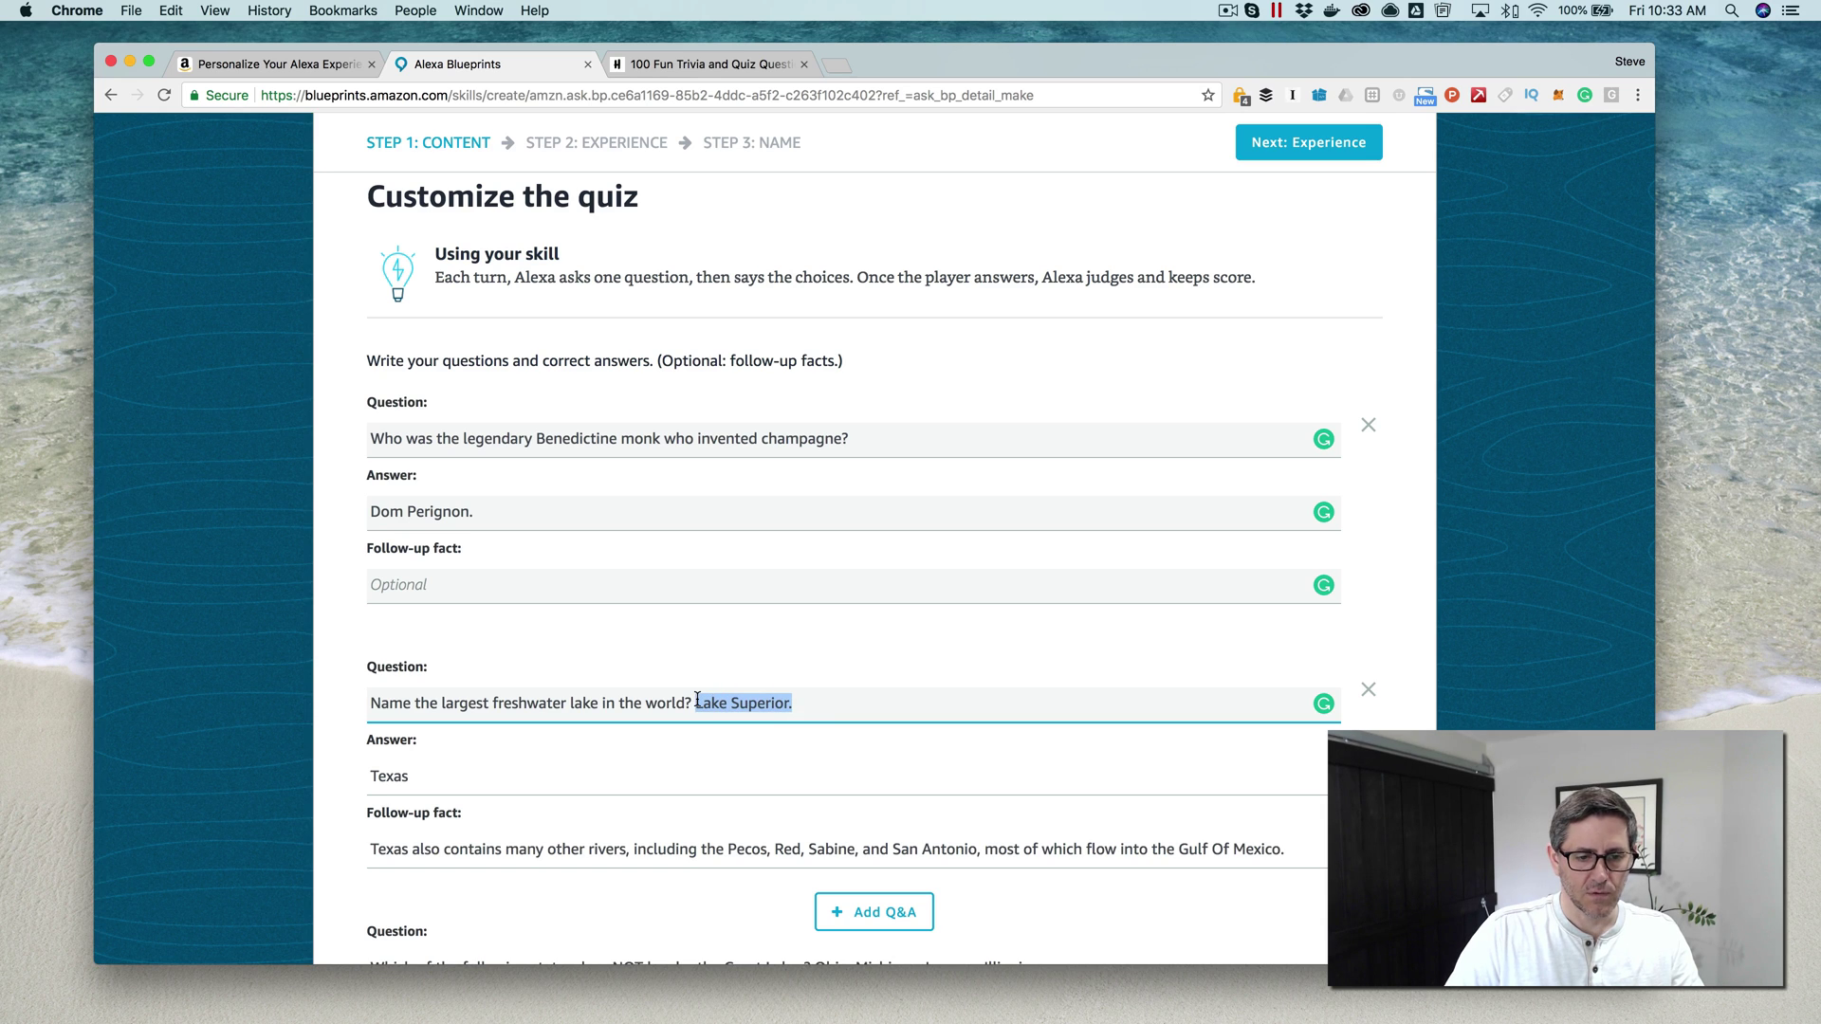
pyautogui.press('super+x')
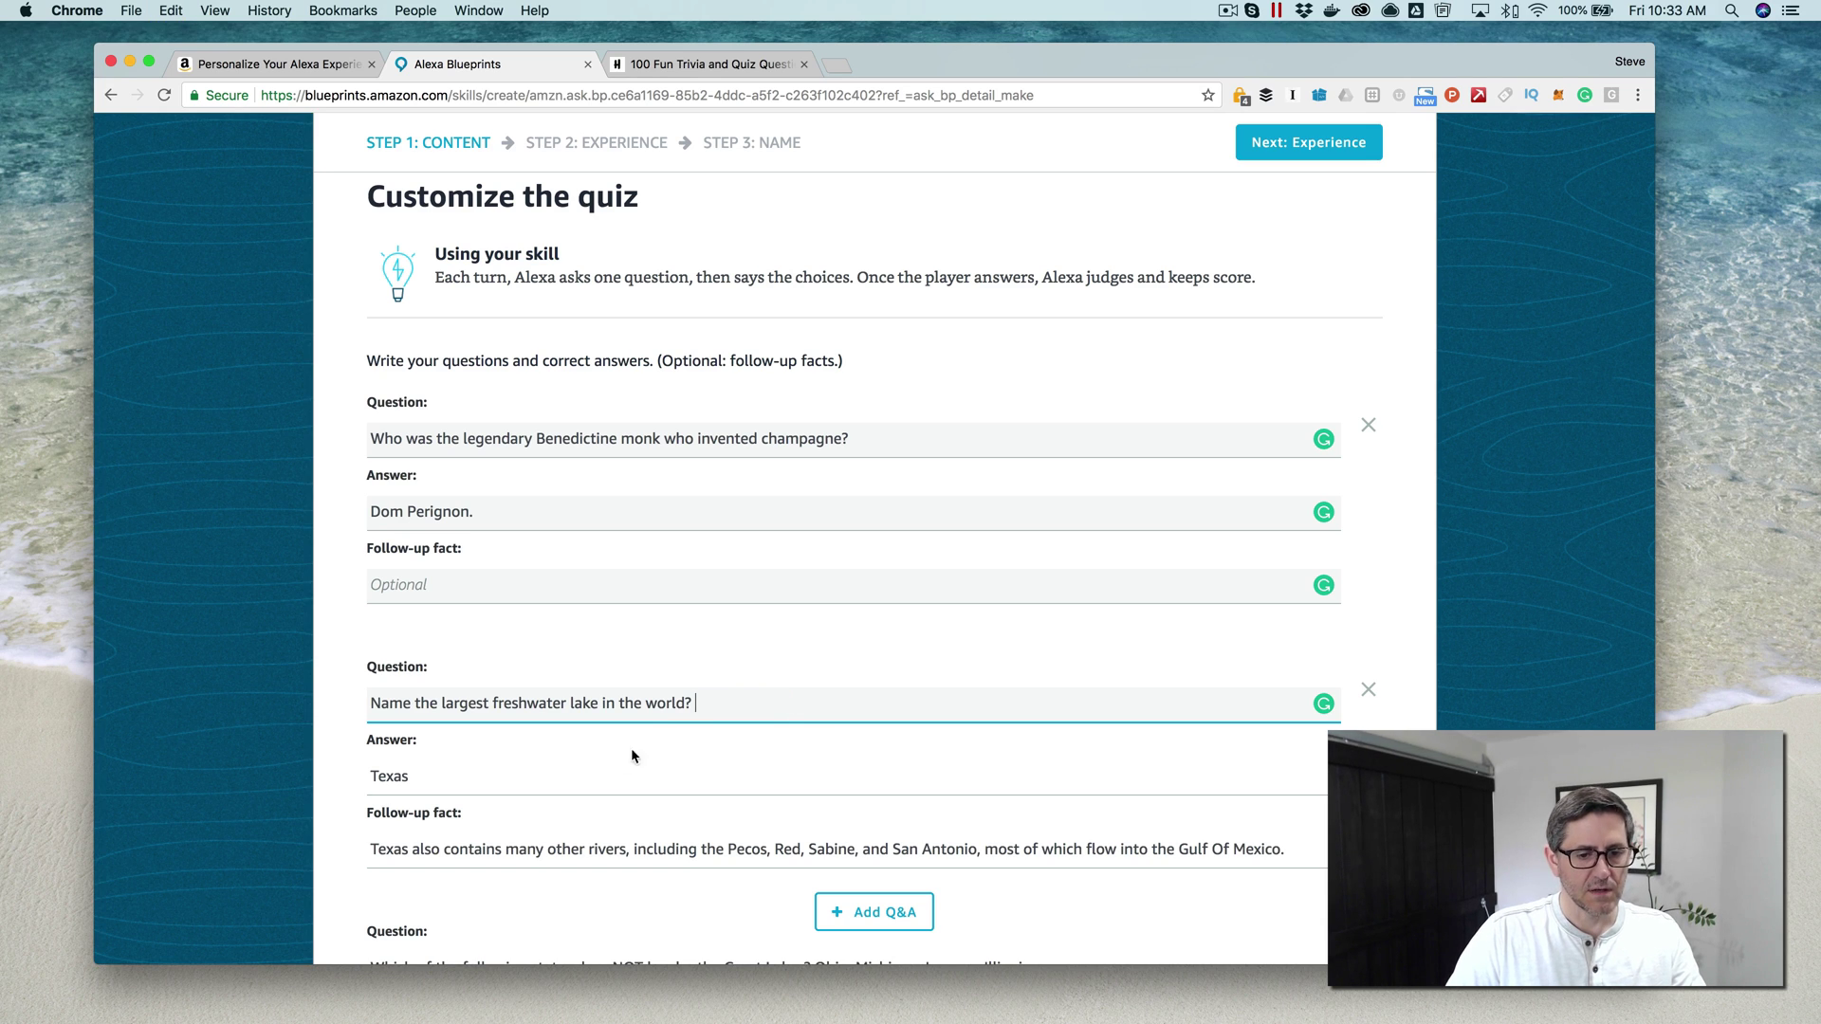
pyautogui.click(439, 782)
pyautogui.press('super+a')
pyautogui.press('super+v')
# Clear the second entry's Texas rivers follow-up fact and go back to the trivia page
pyautogui.press('Tab')
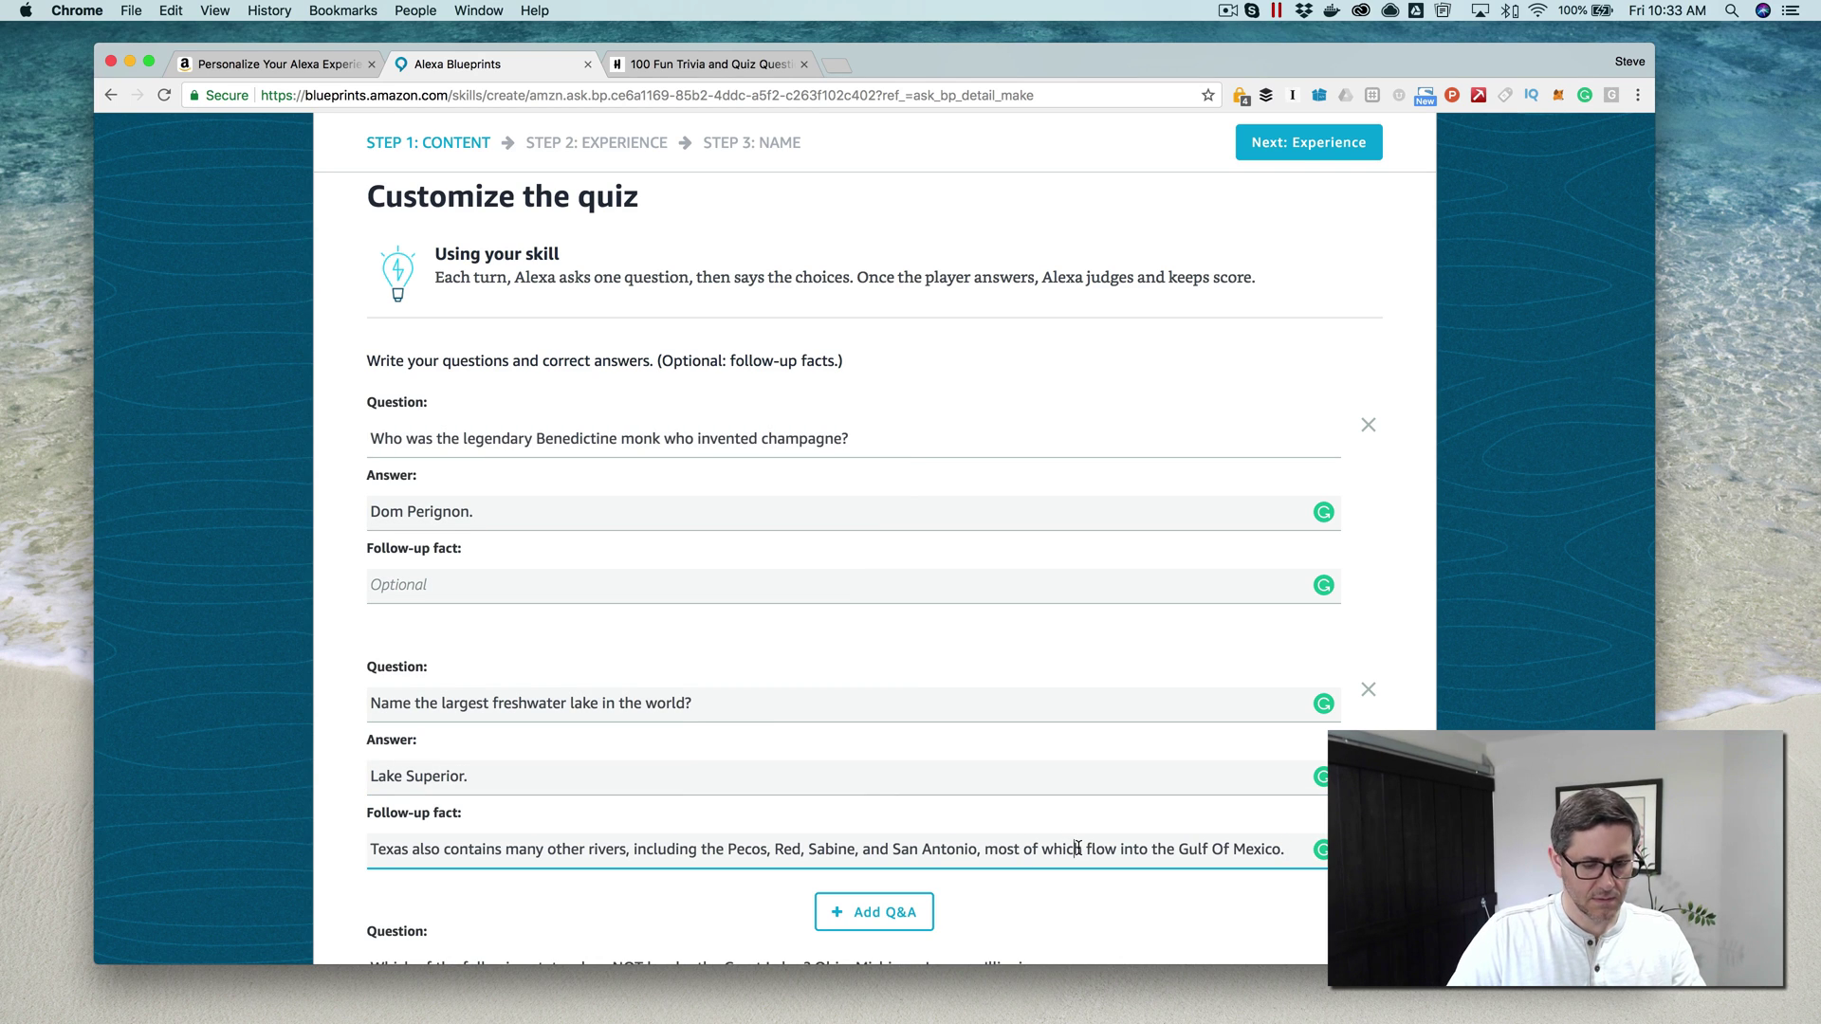
pyautogui.press('super+a')
pyautogui.press('BackSpace')
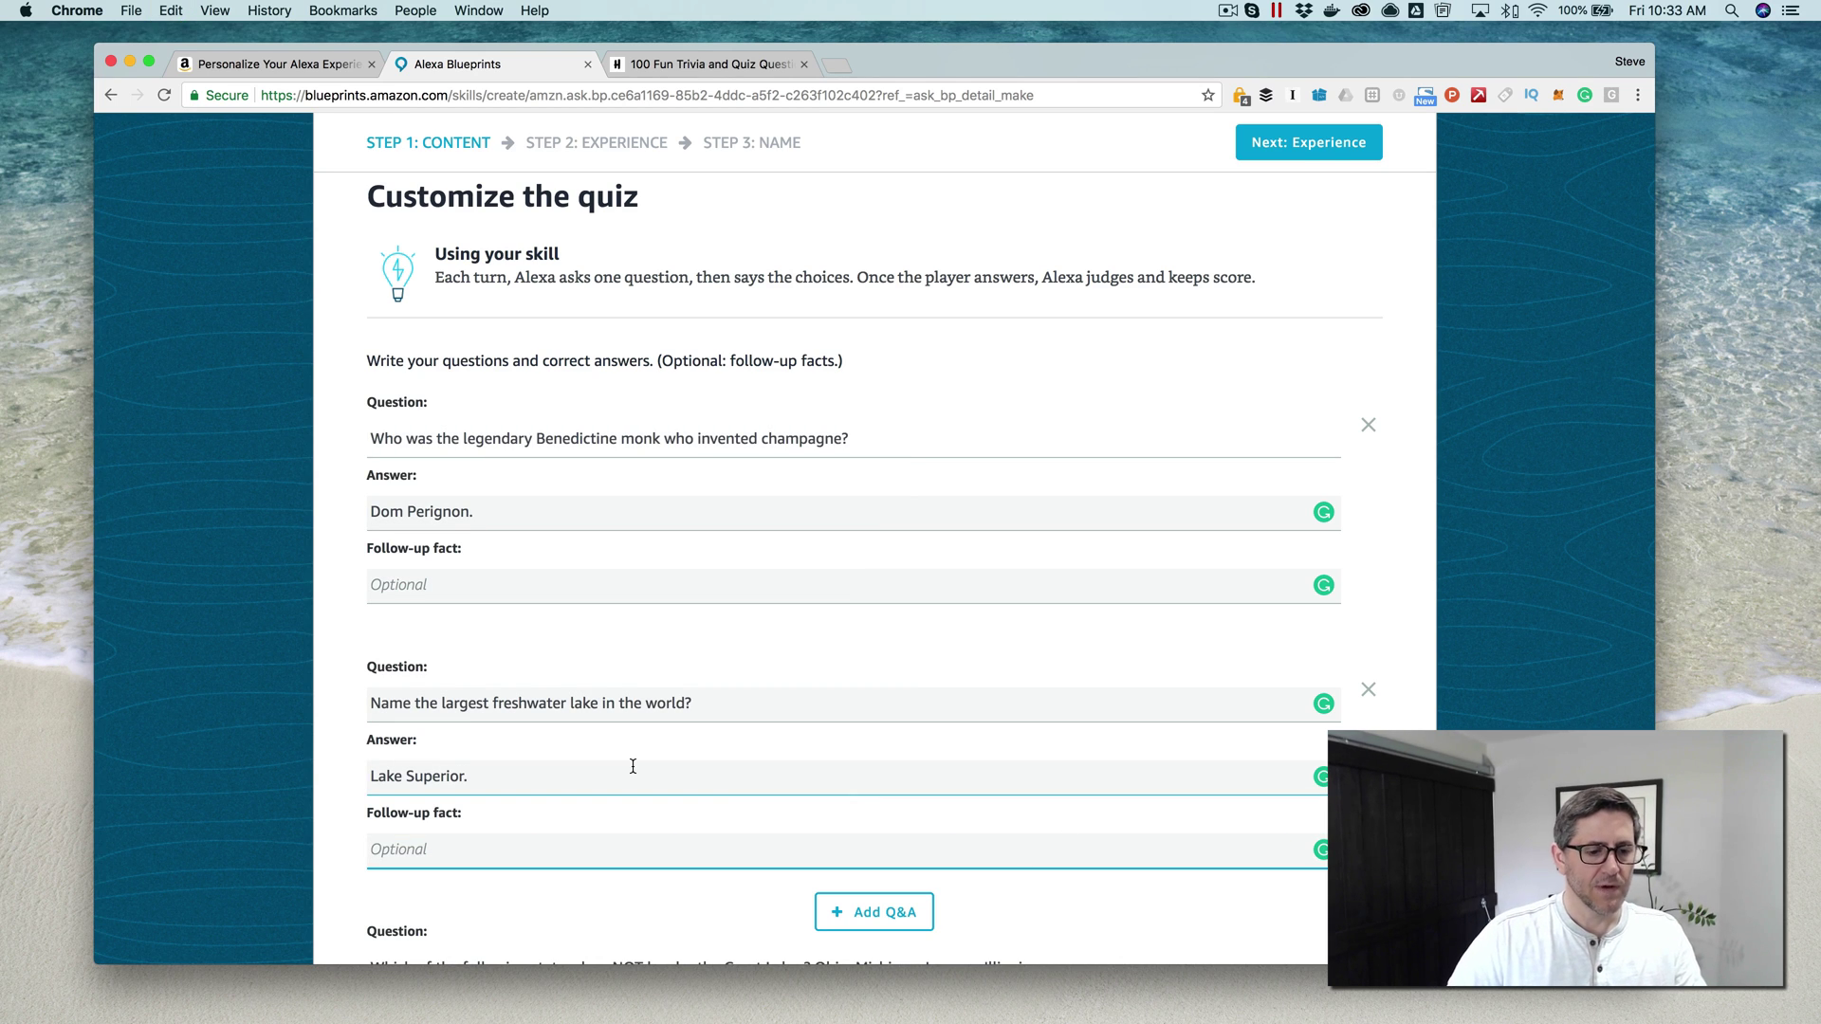
pyautogui.scroll(-3, 339, 749)
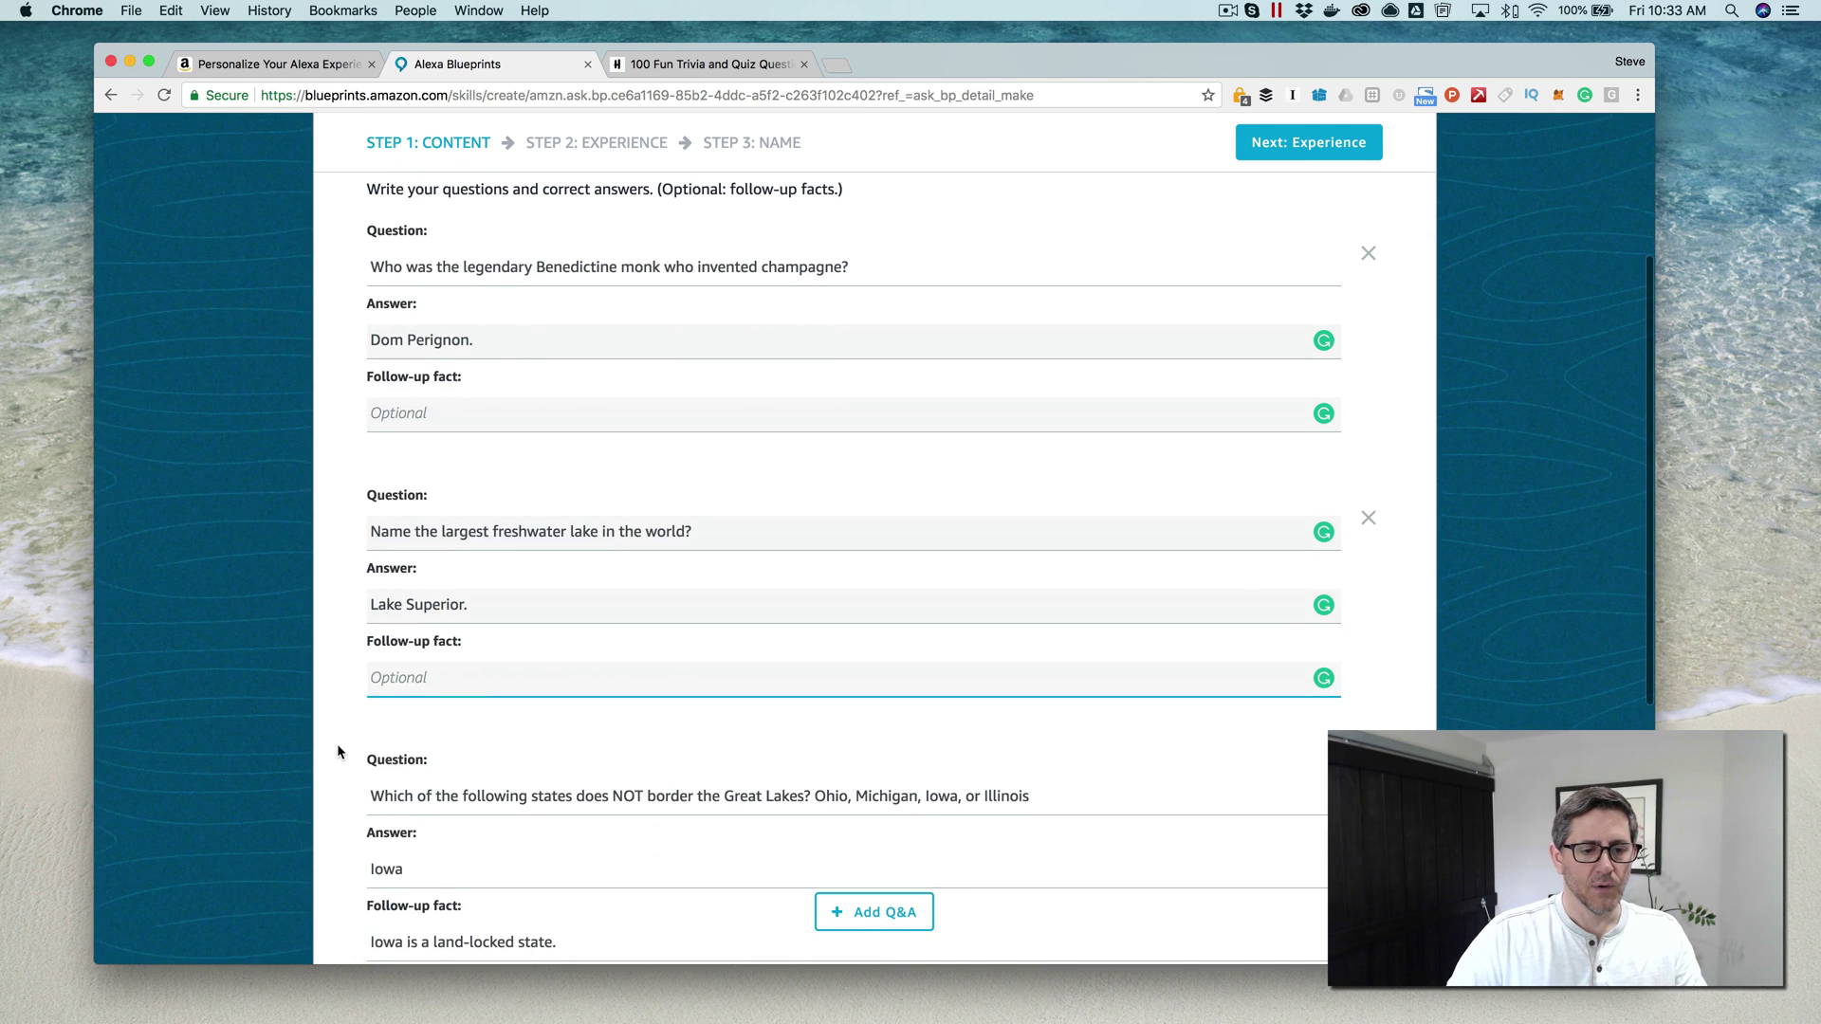
pyautogui.scroll(-2, 338, 747)
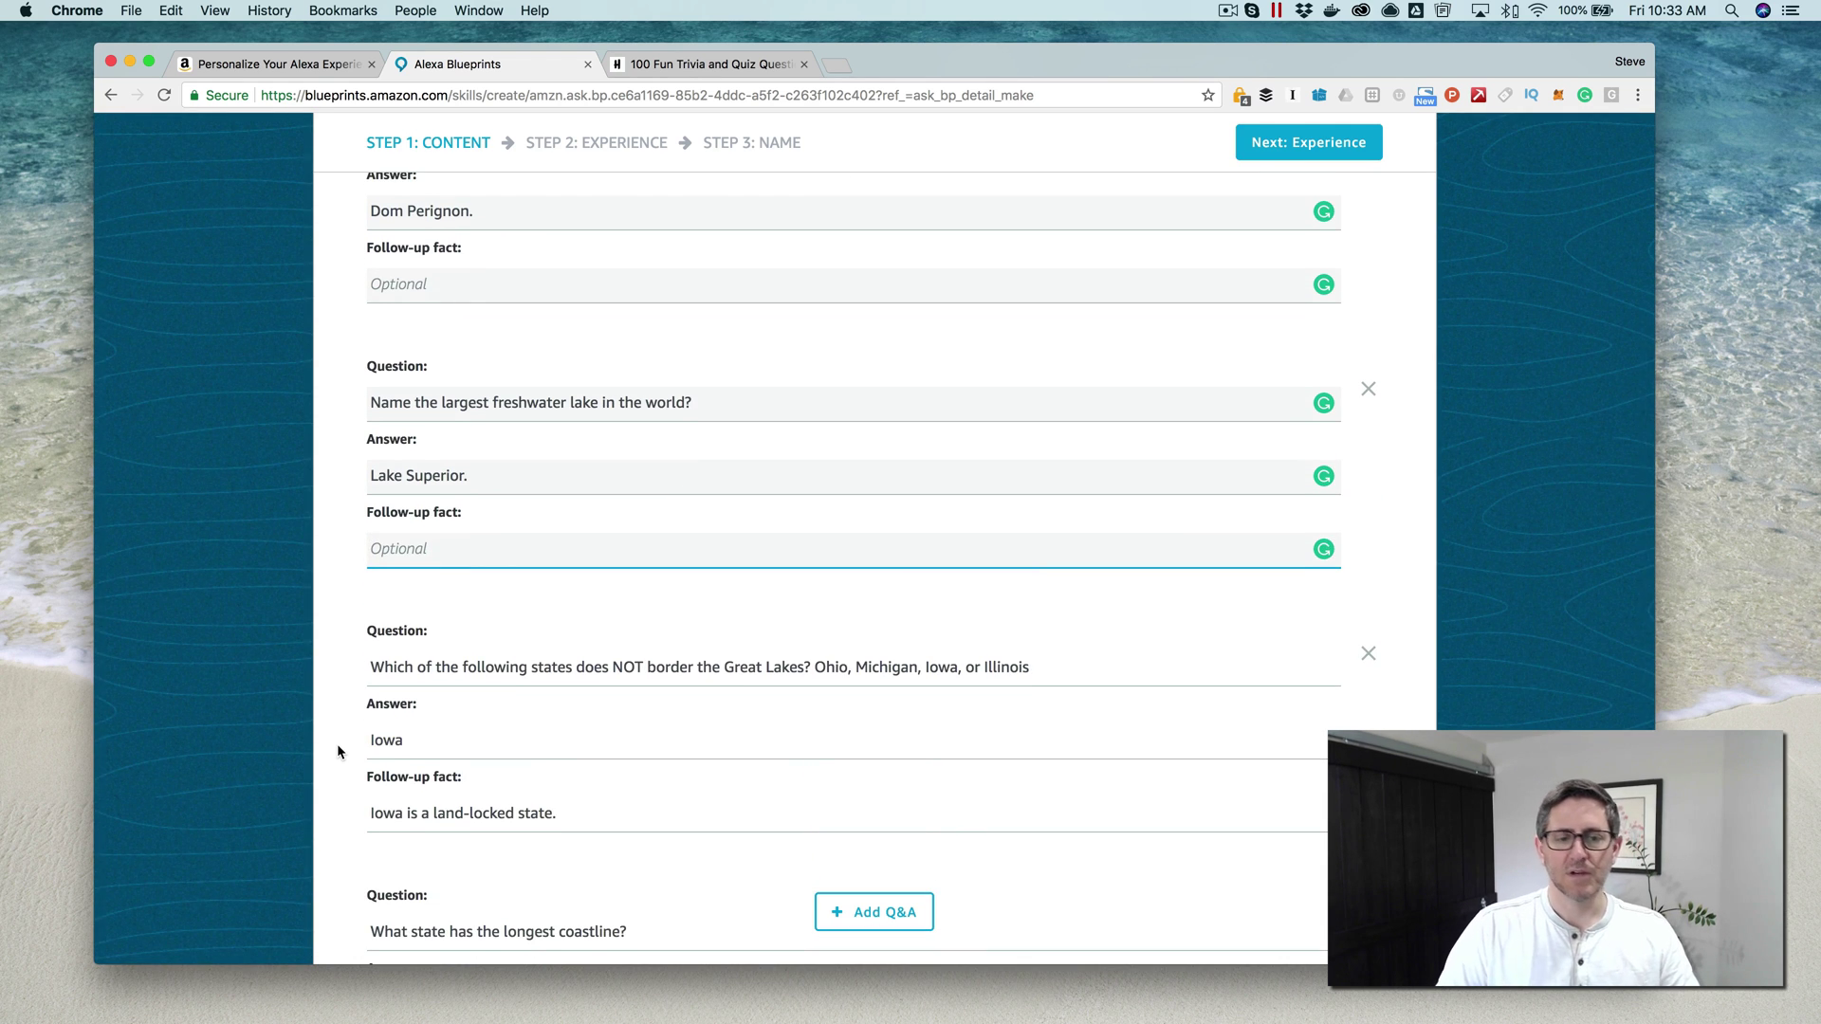
pyautogui.scroll(-1, 337, 744)
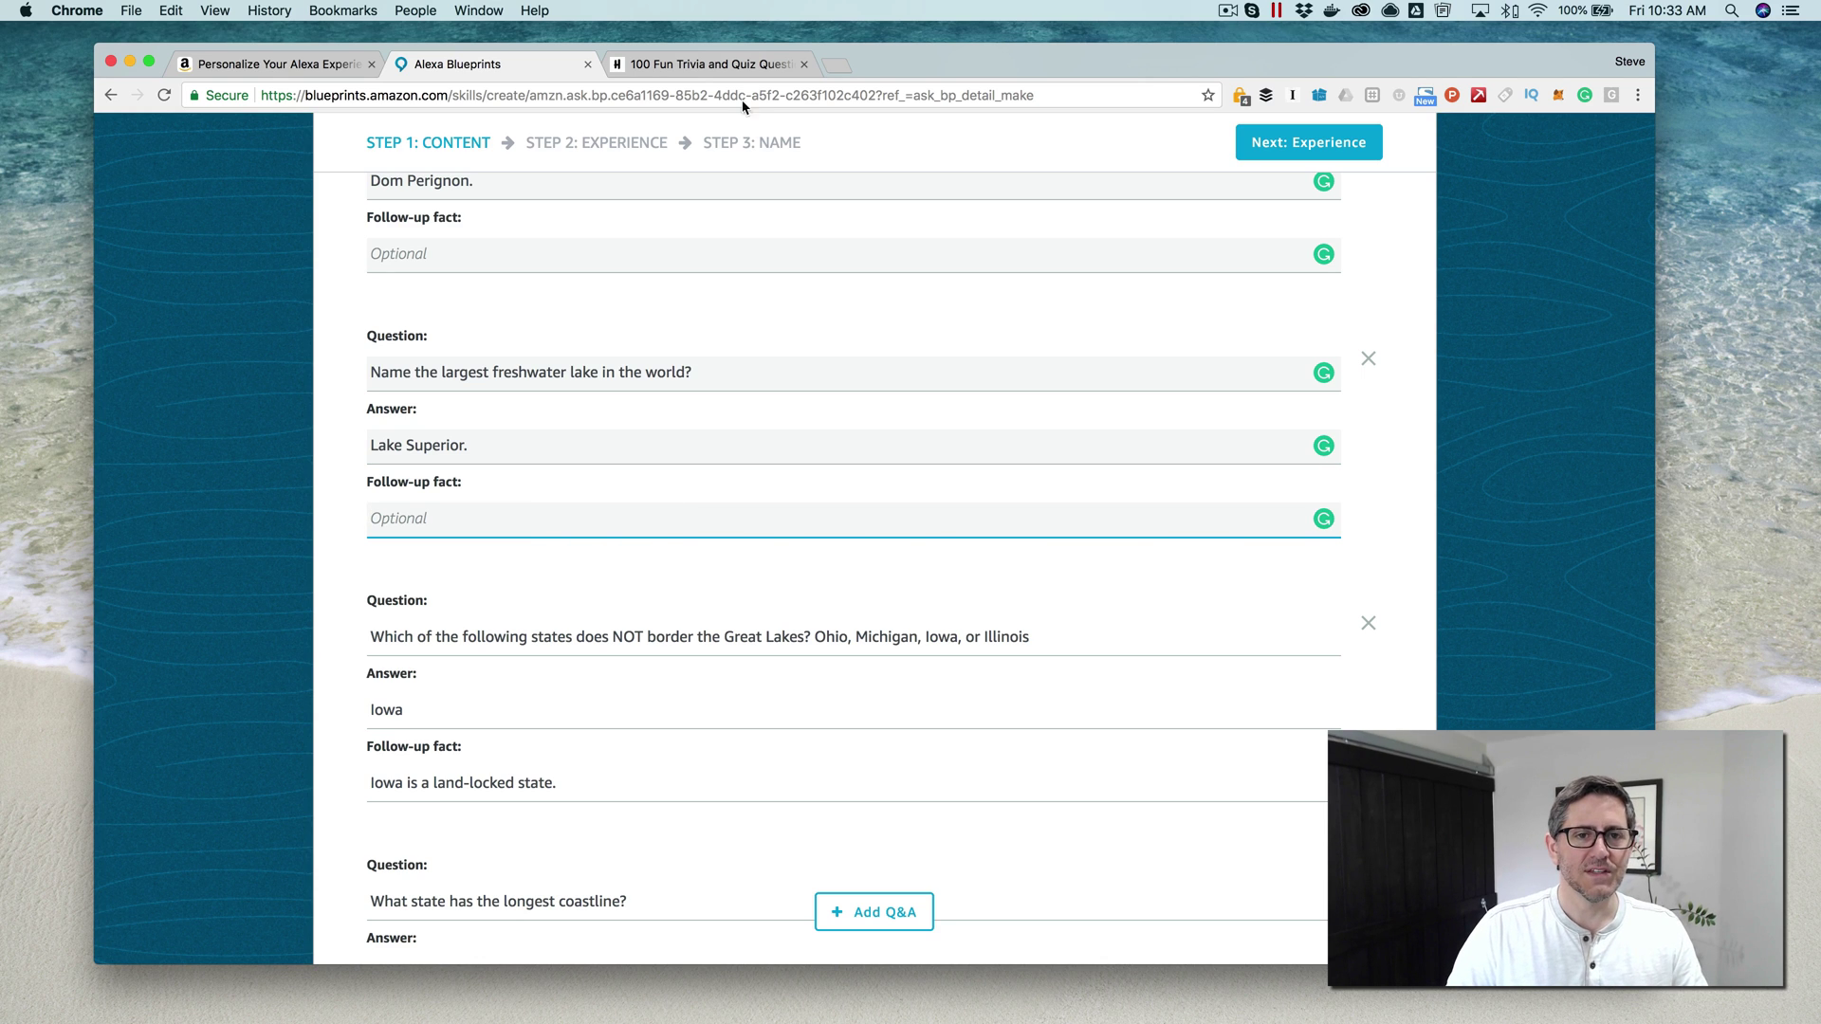
pyautogui.click(717, 64)
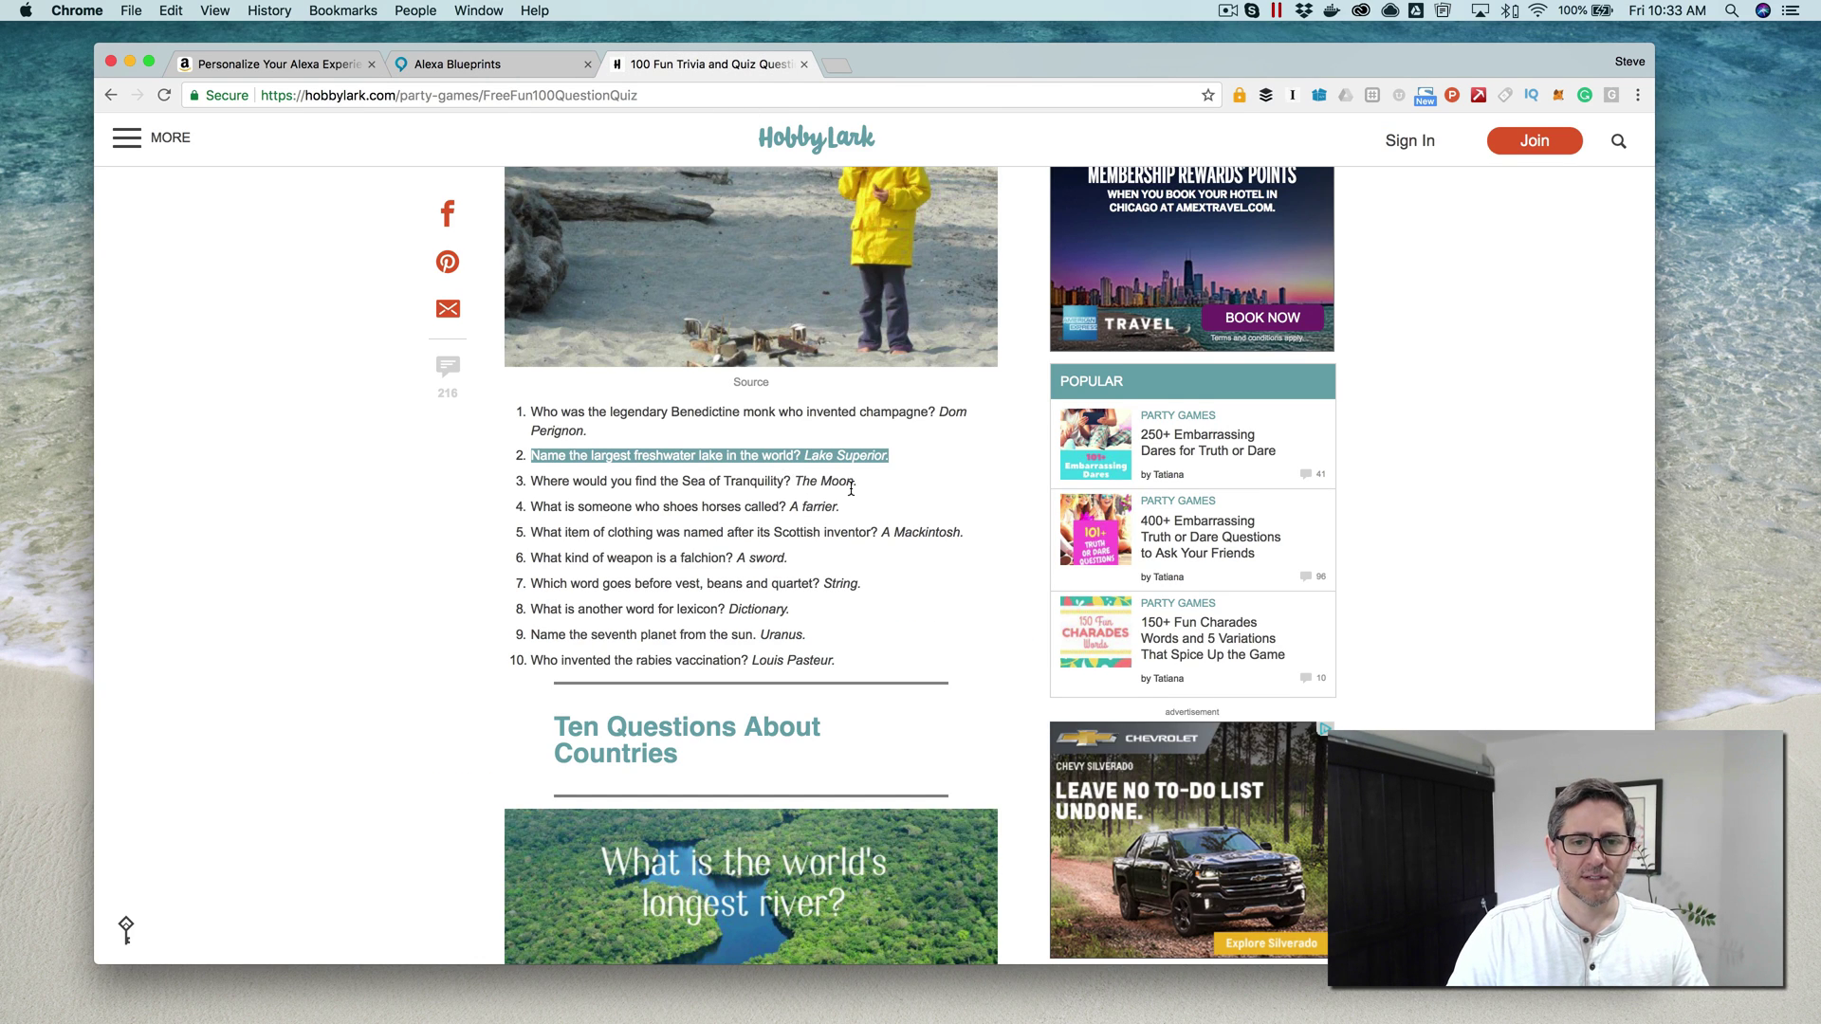
# Replace the Great Lakes question with the Sea of Tranquility question, answered 'The Moon.'
pyautogui.moveTo(857, 482); pyautogui.dragTo(529, 481)
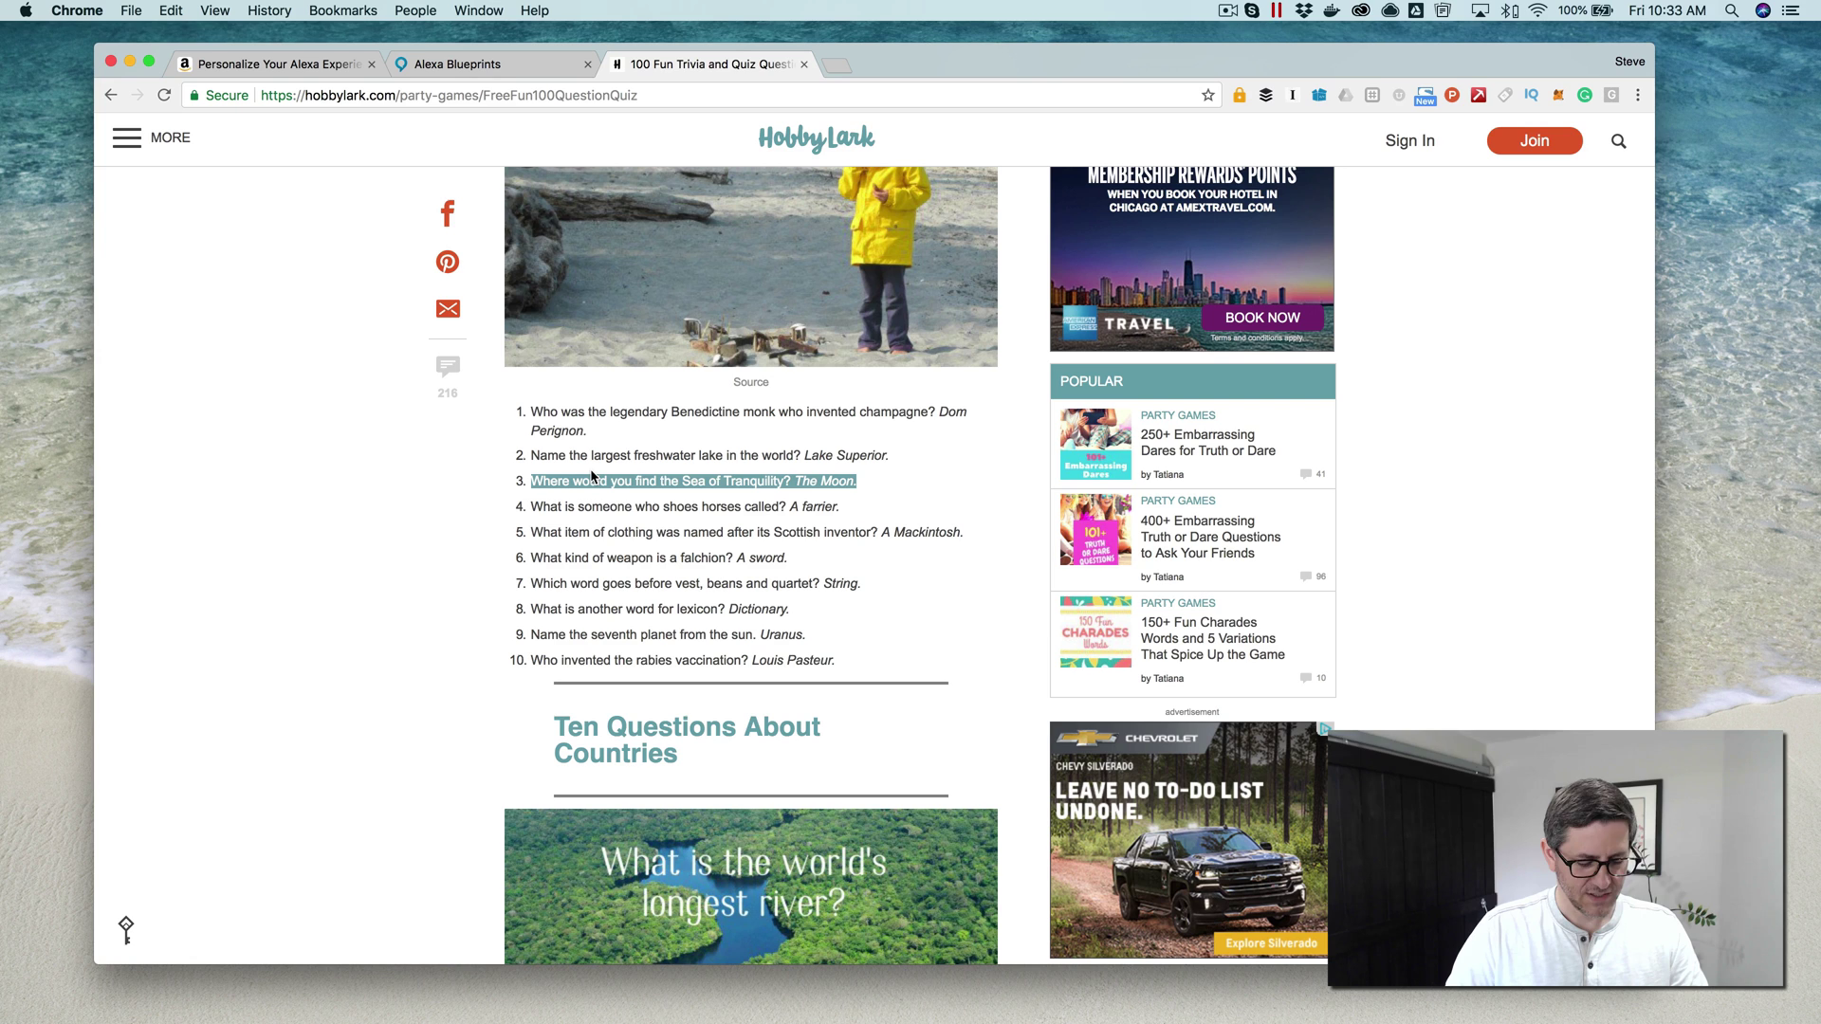
pyautogui.press('super+c')
pyautogui.click(520, 61)
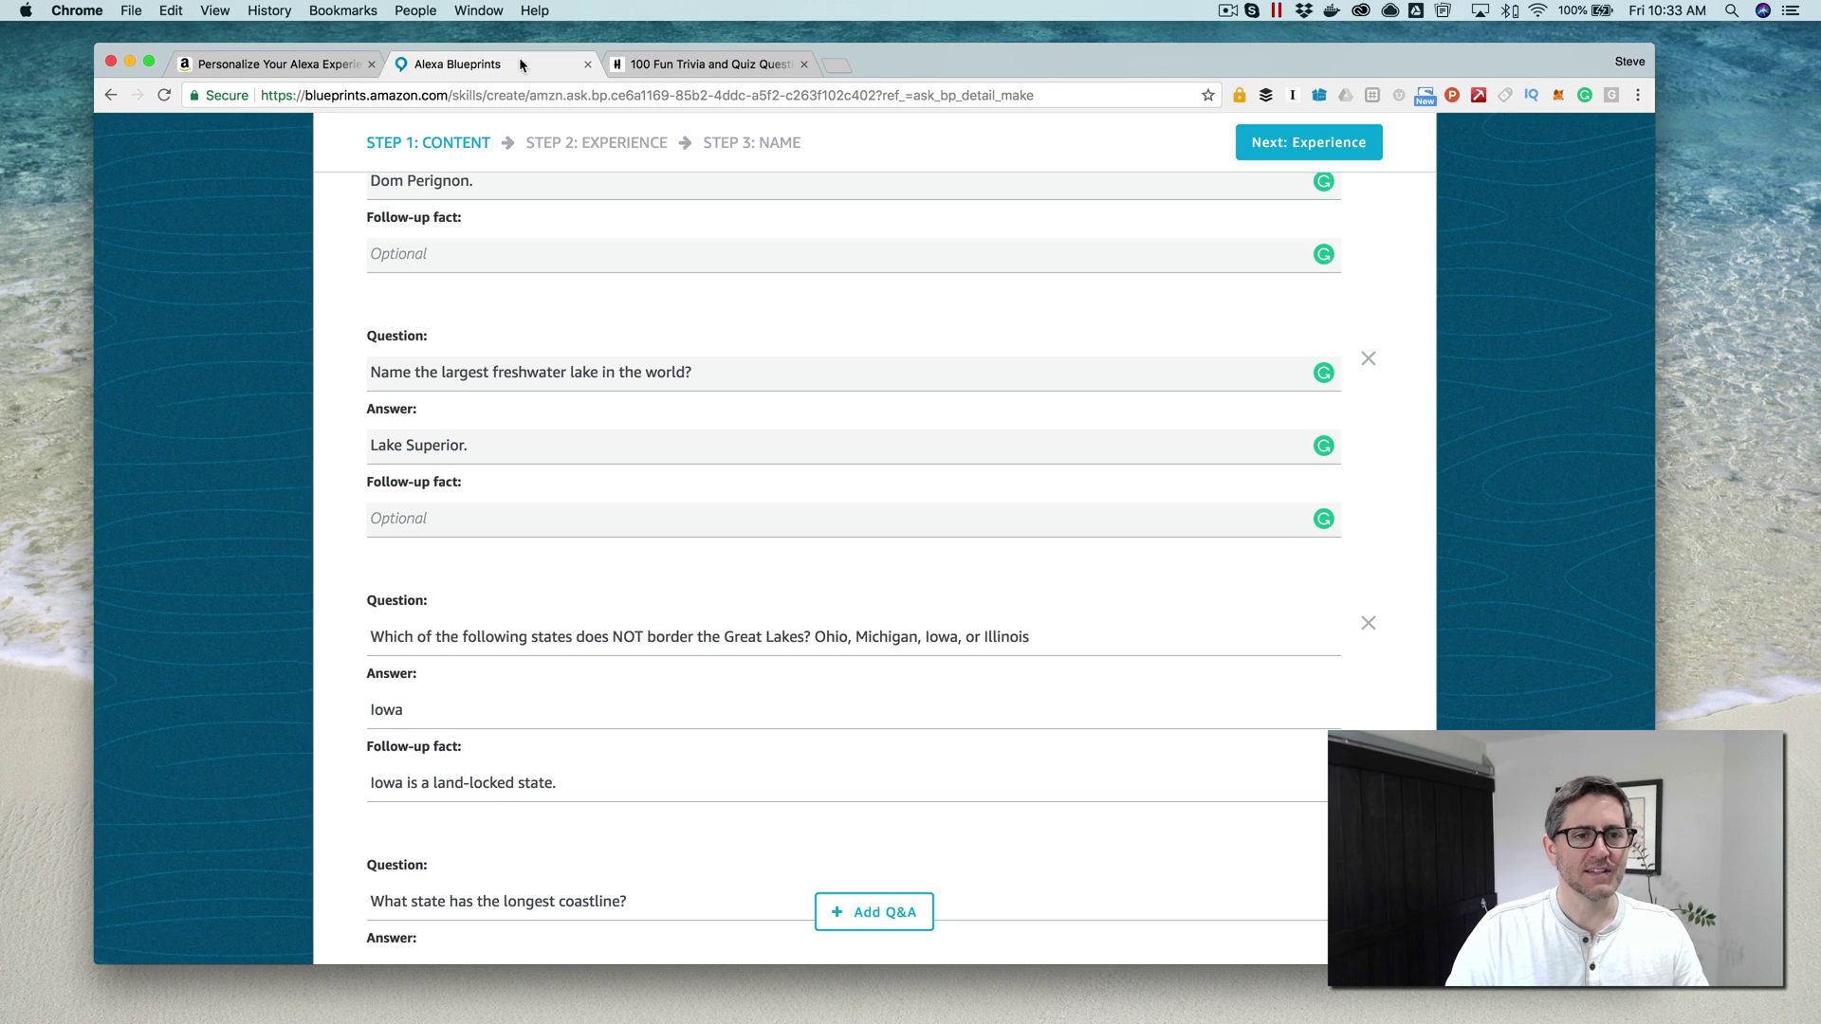
pyautogui.moveTo(1101, 638); pyautogui.dragTo(399, 622)
pyautogui.press('super+v')
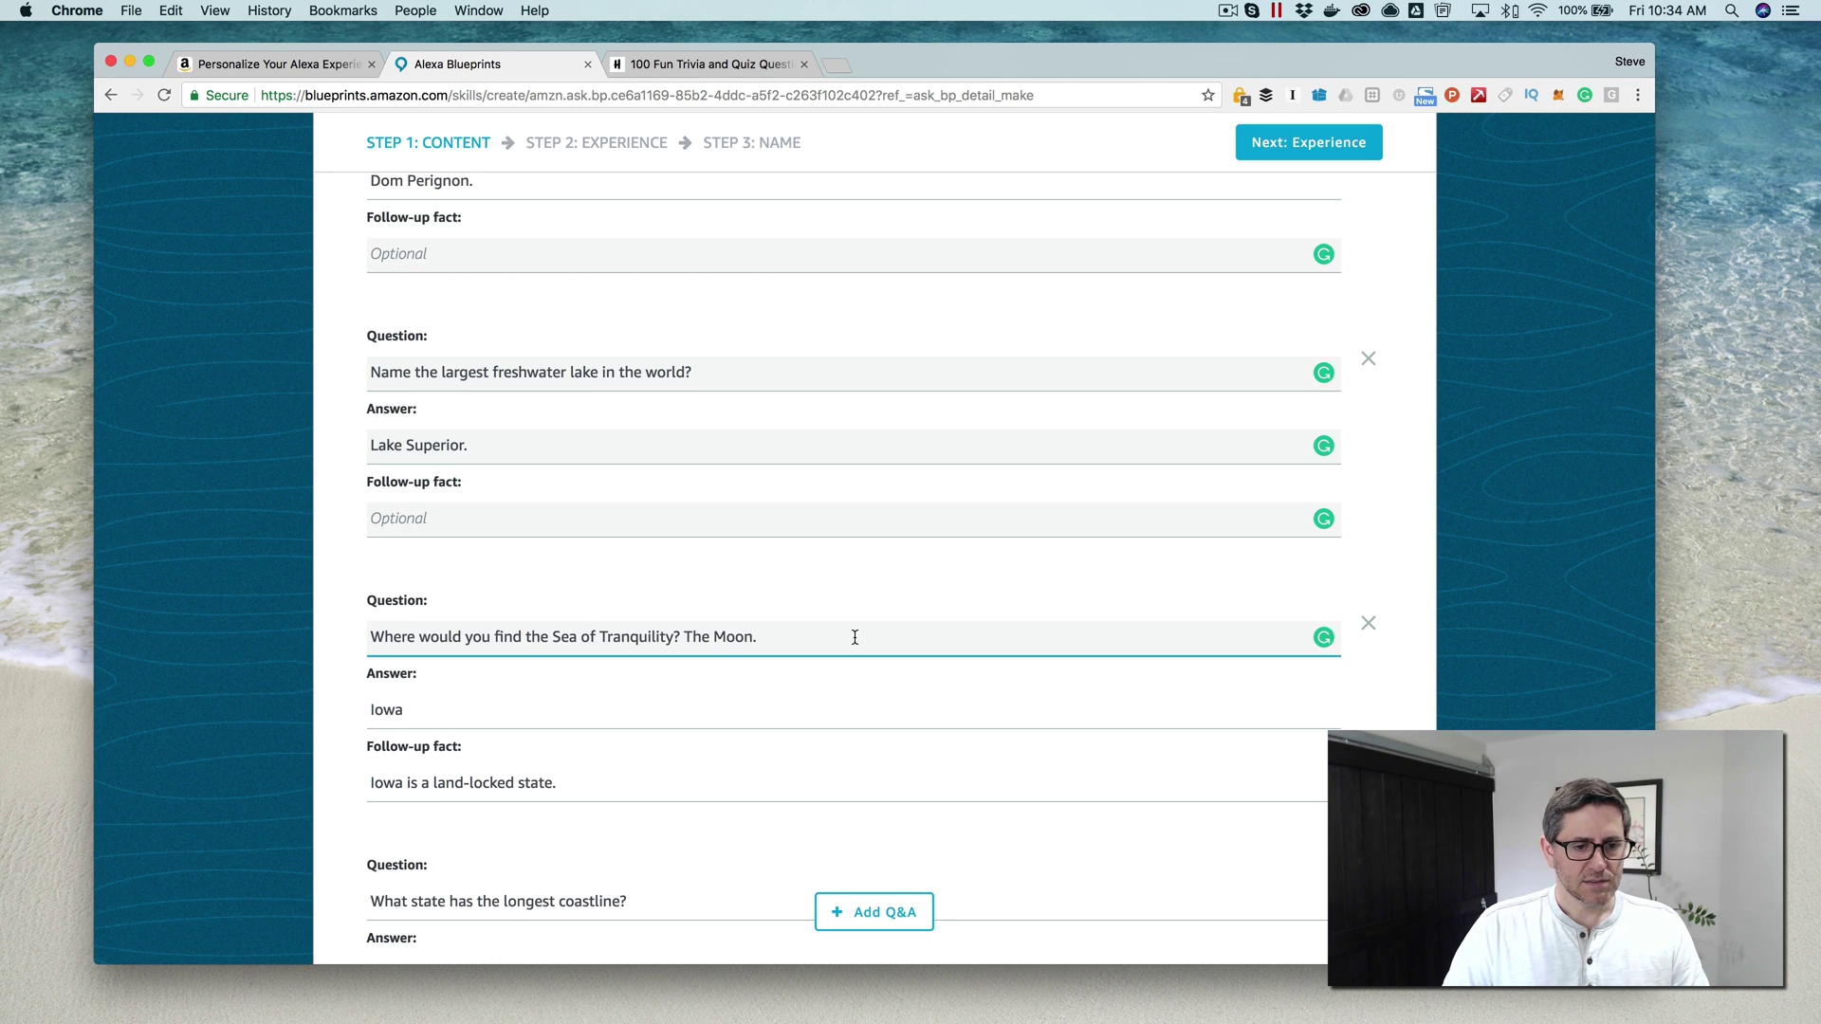
pyautogui.moveTo(854, 638); pyautogui.dragTo(685, 634)
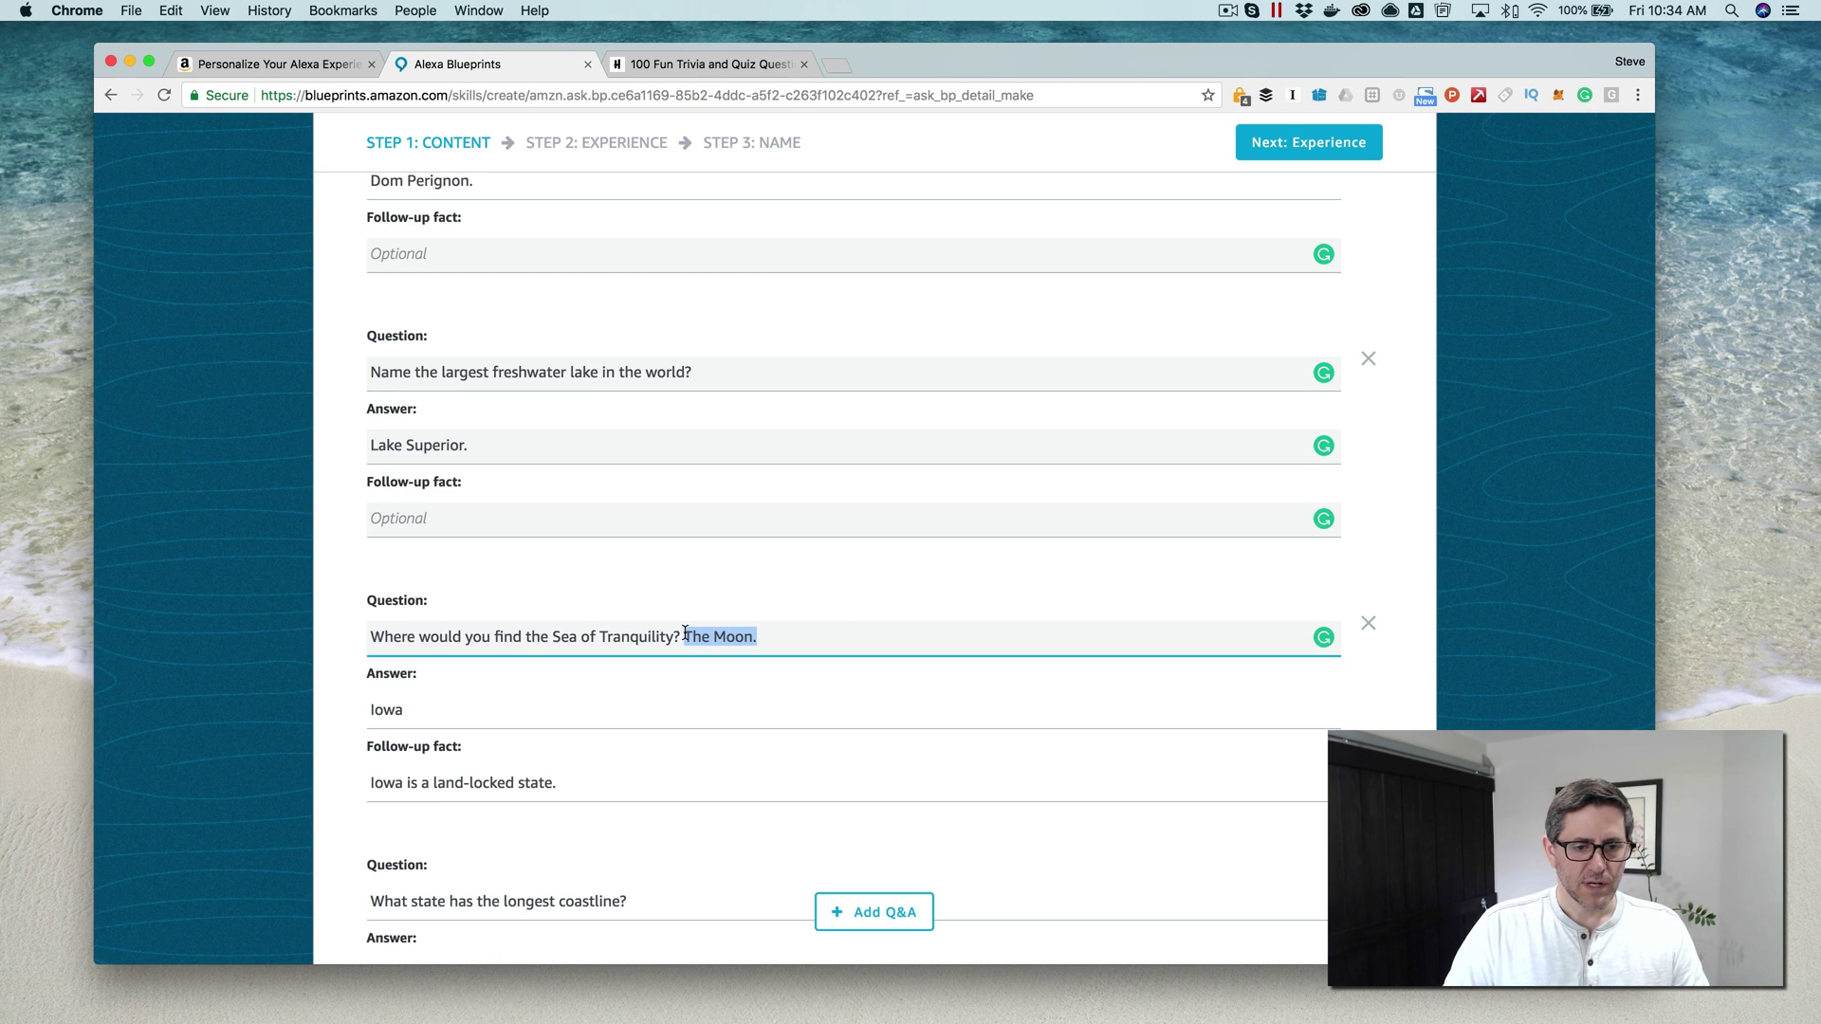
pyautogui.press('super+x')
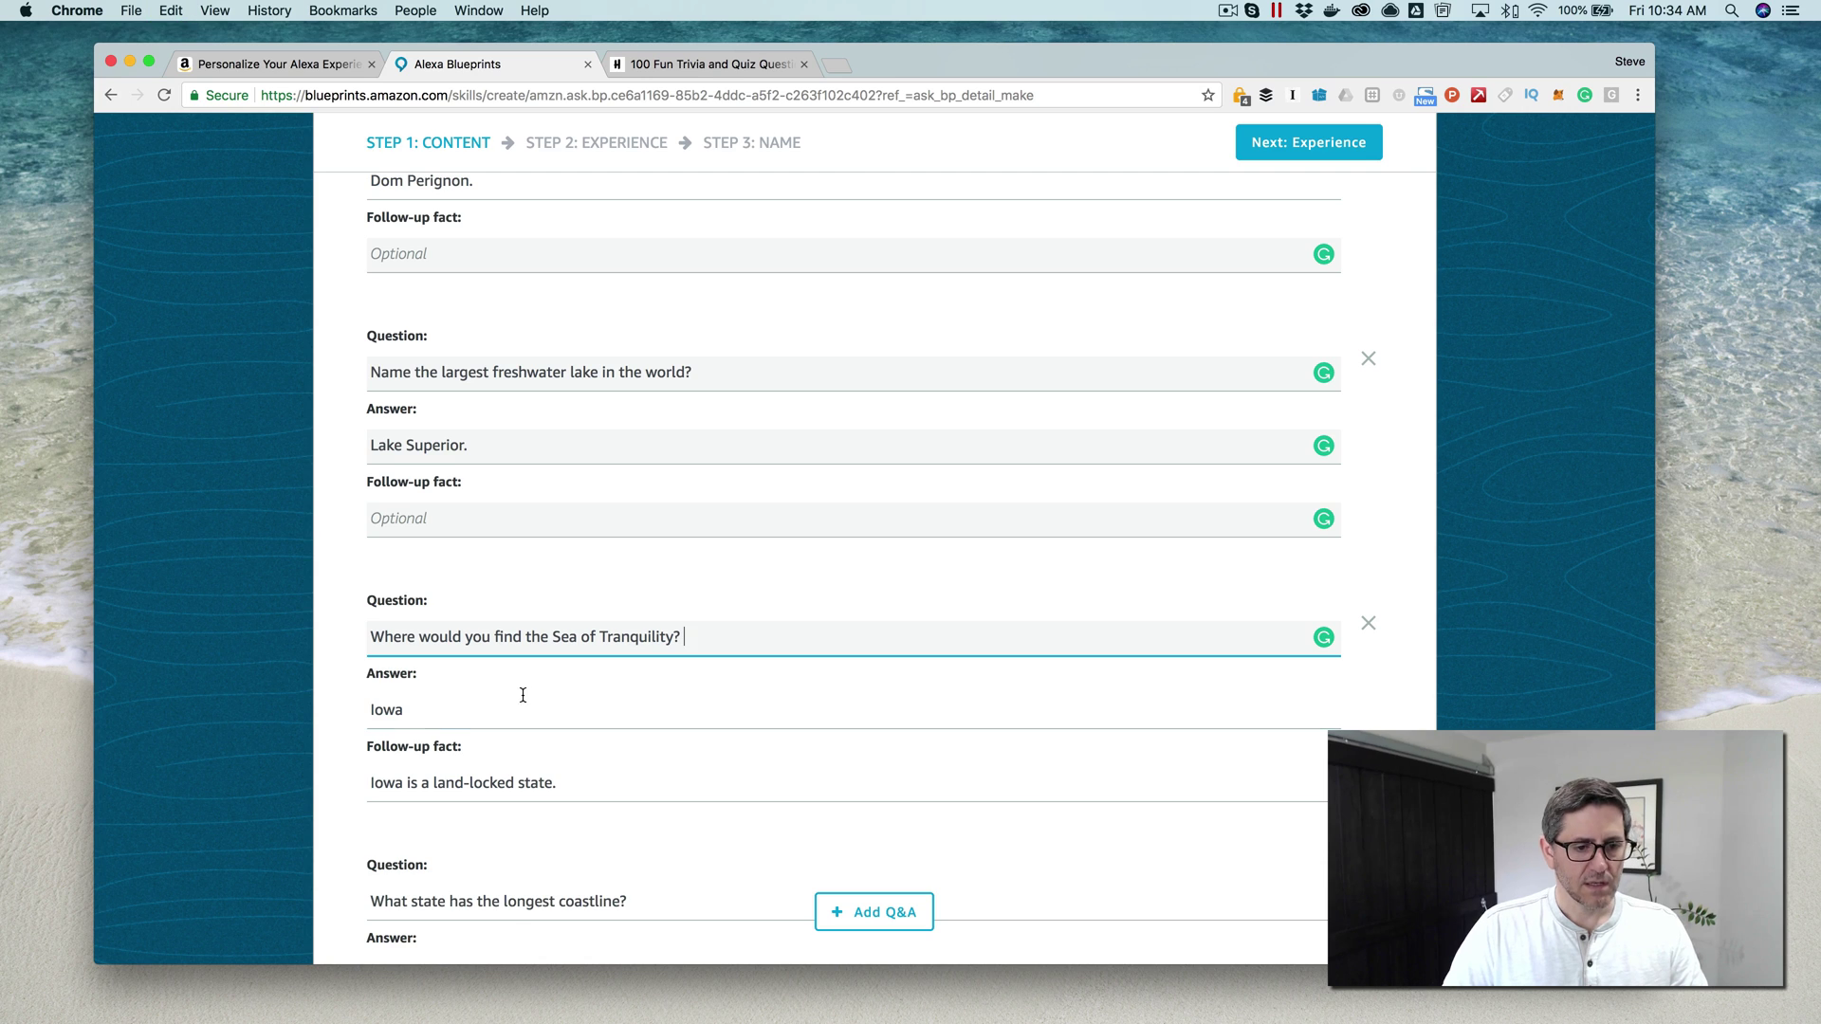
pyautogui.click(428, 711)
pyautogui.press('super+a')
pyautogui.press('super+v')
# Delete the third entry's 'Iowa is a land-locked state.' follow-up fact
pyautogui.press('Tab')
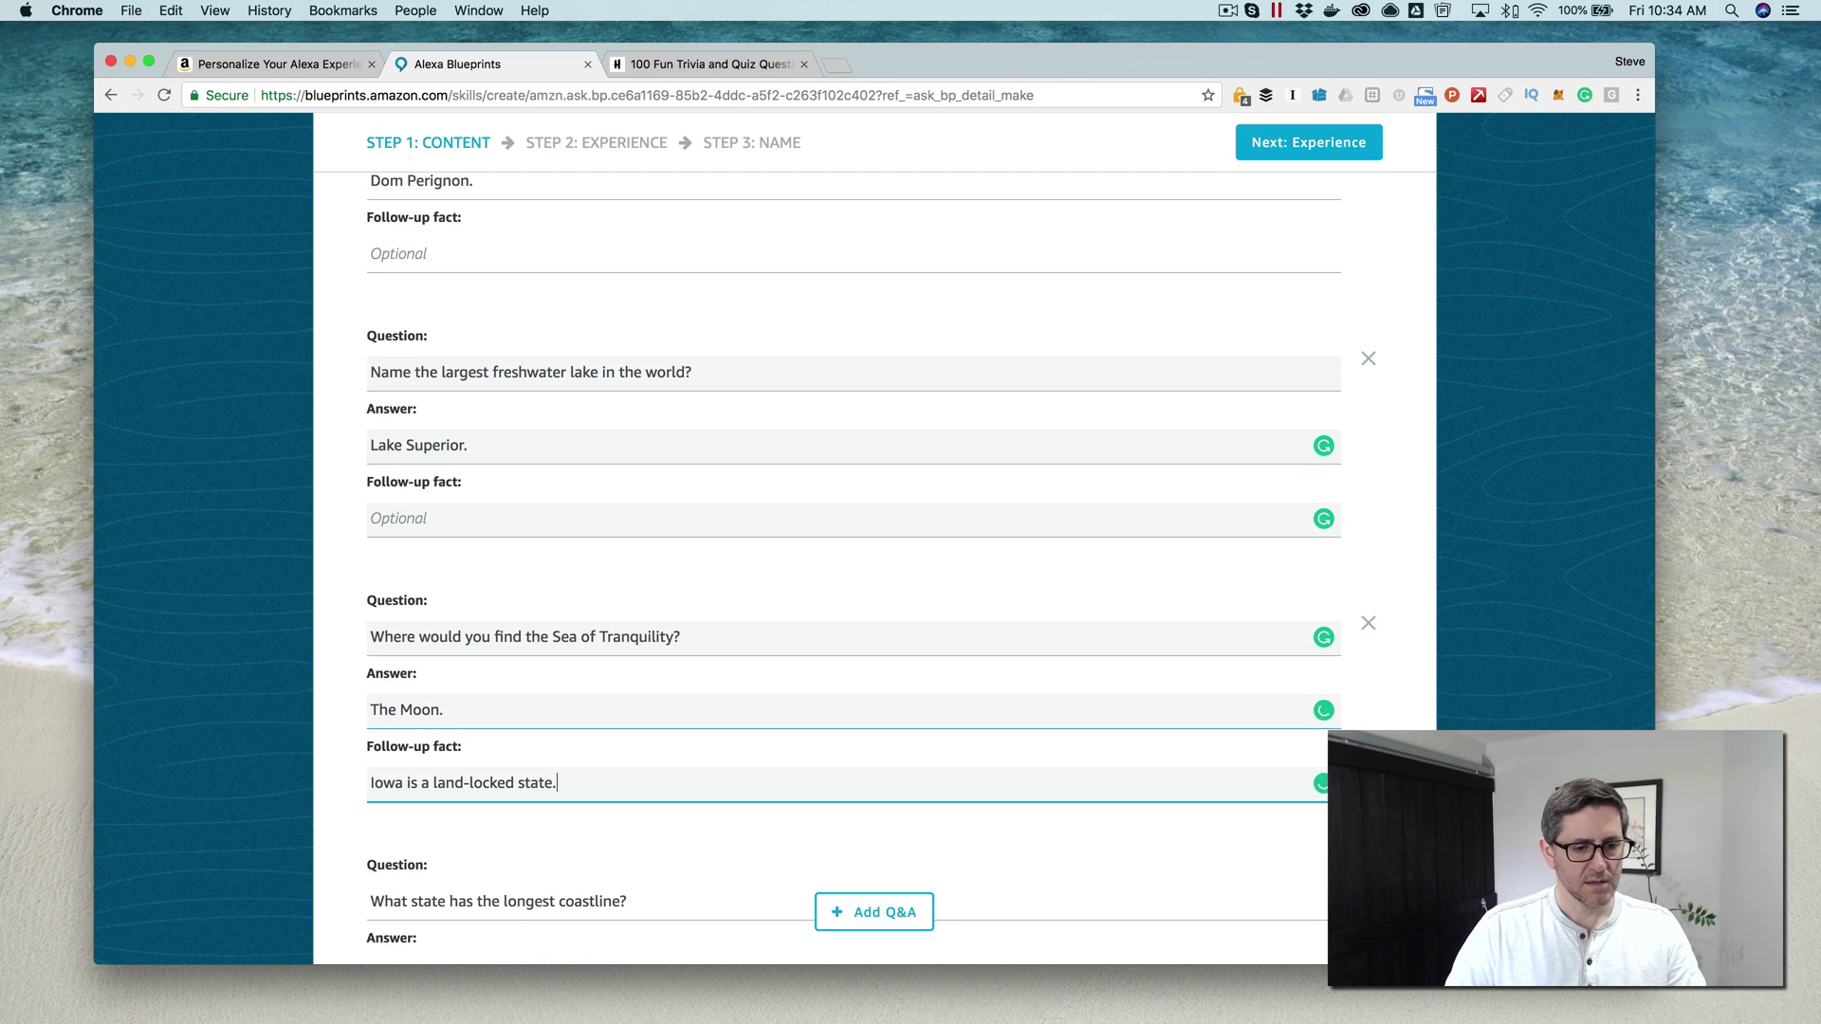
pyautogui.press('super+a')
pyautogui.press('BackSpace')
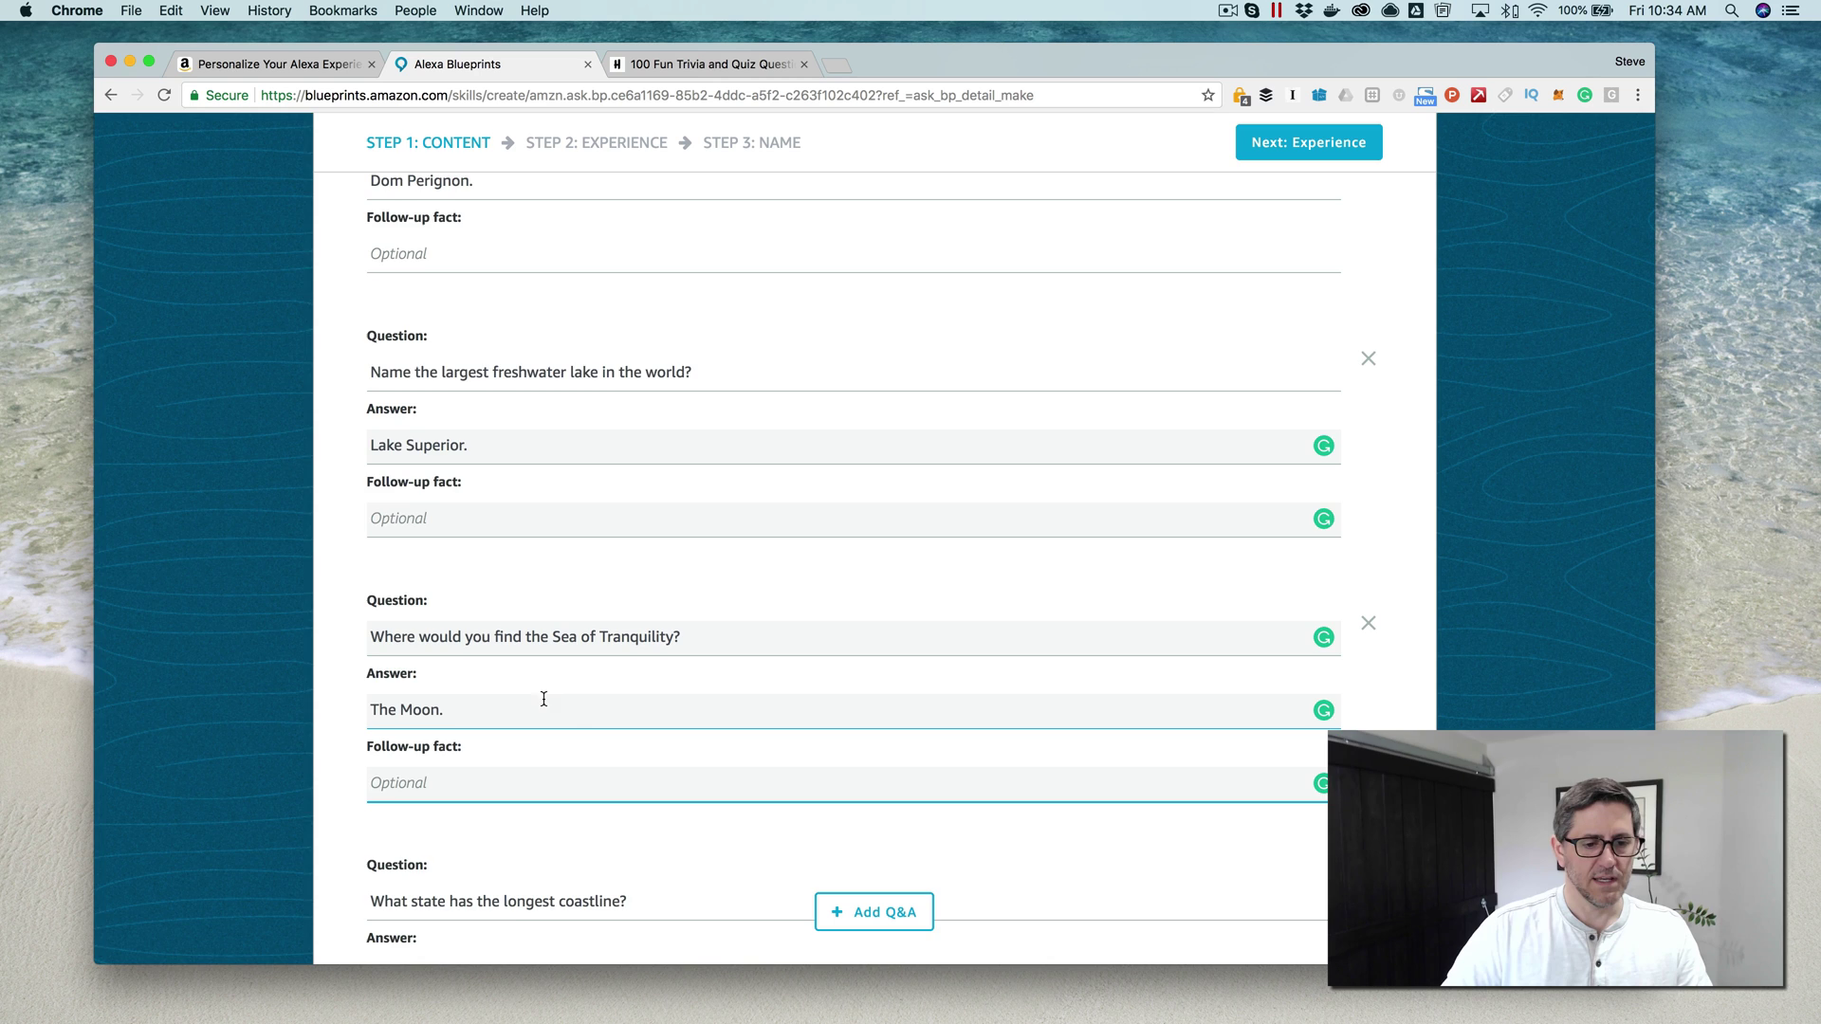
pyautogui.scroll(-1, 597, 697)
pyautogui.scroll(-3, 598, 695)
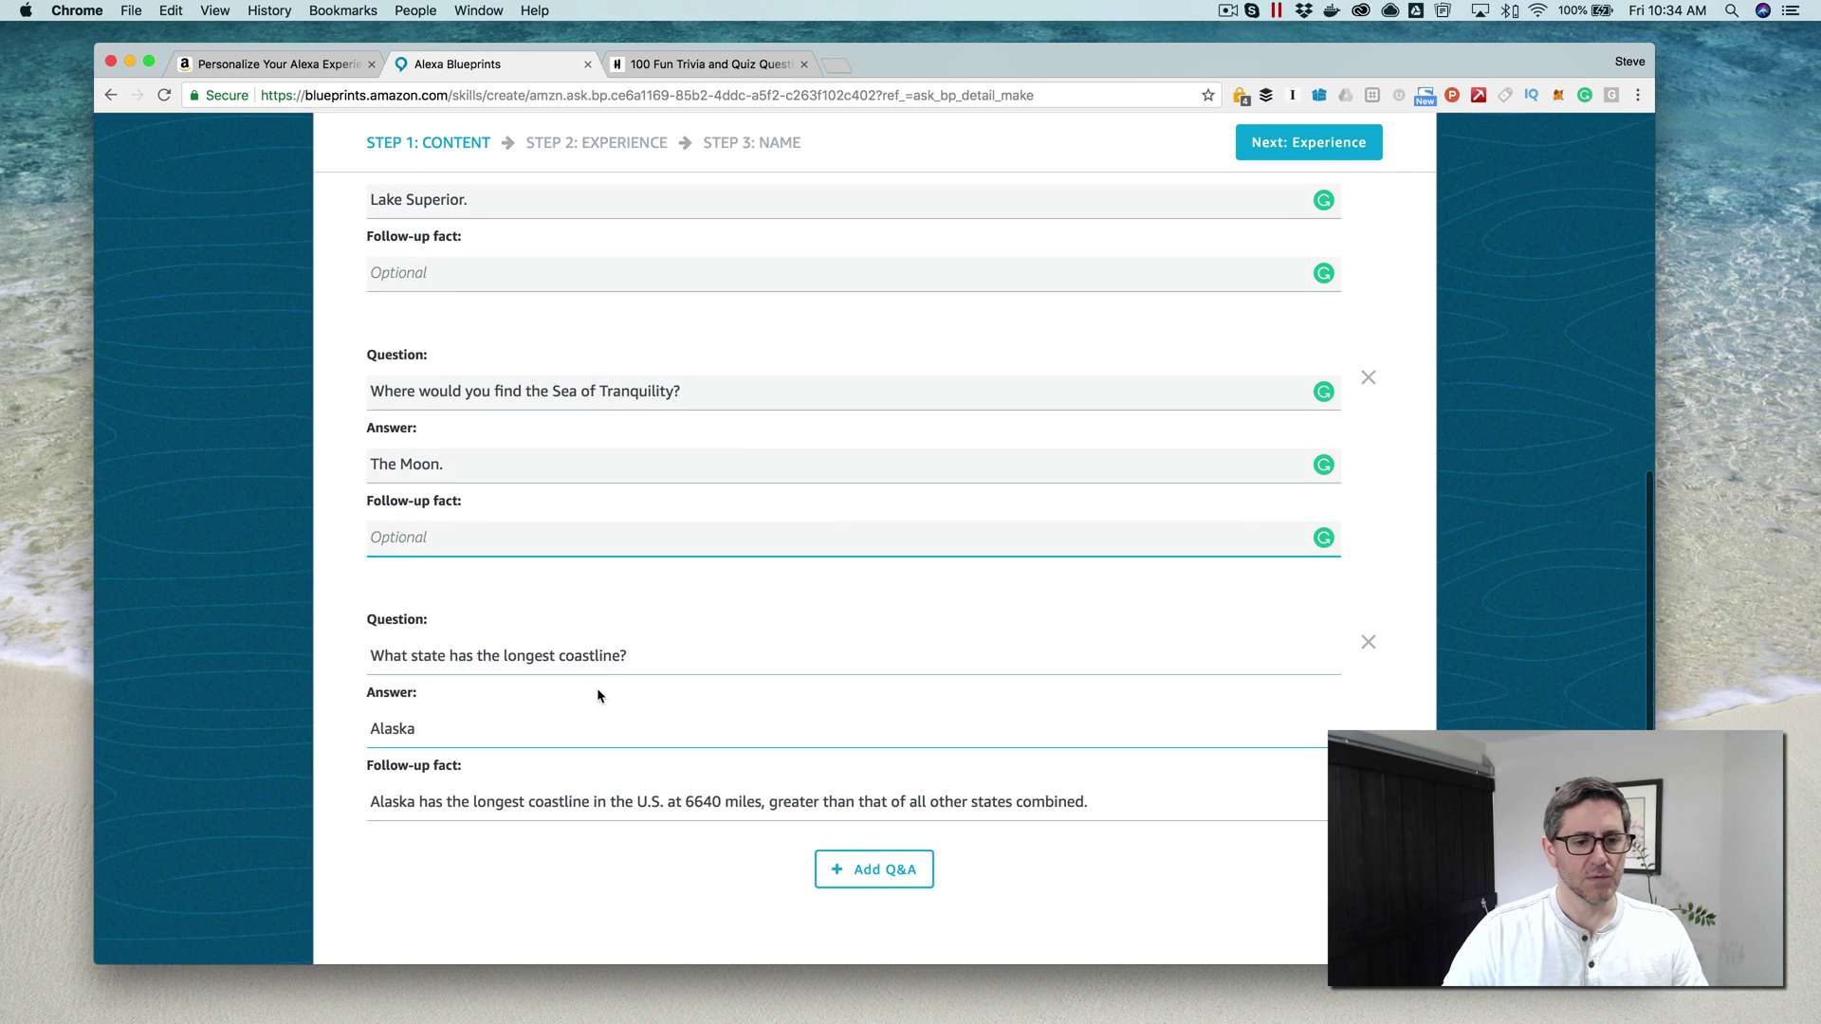
# Replace the coastline question with 'What is someone who shoes horses called?', answered 'A farrier.'
pyautogui.click(702, 63)
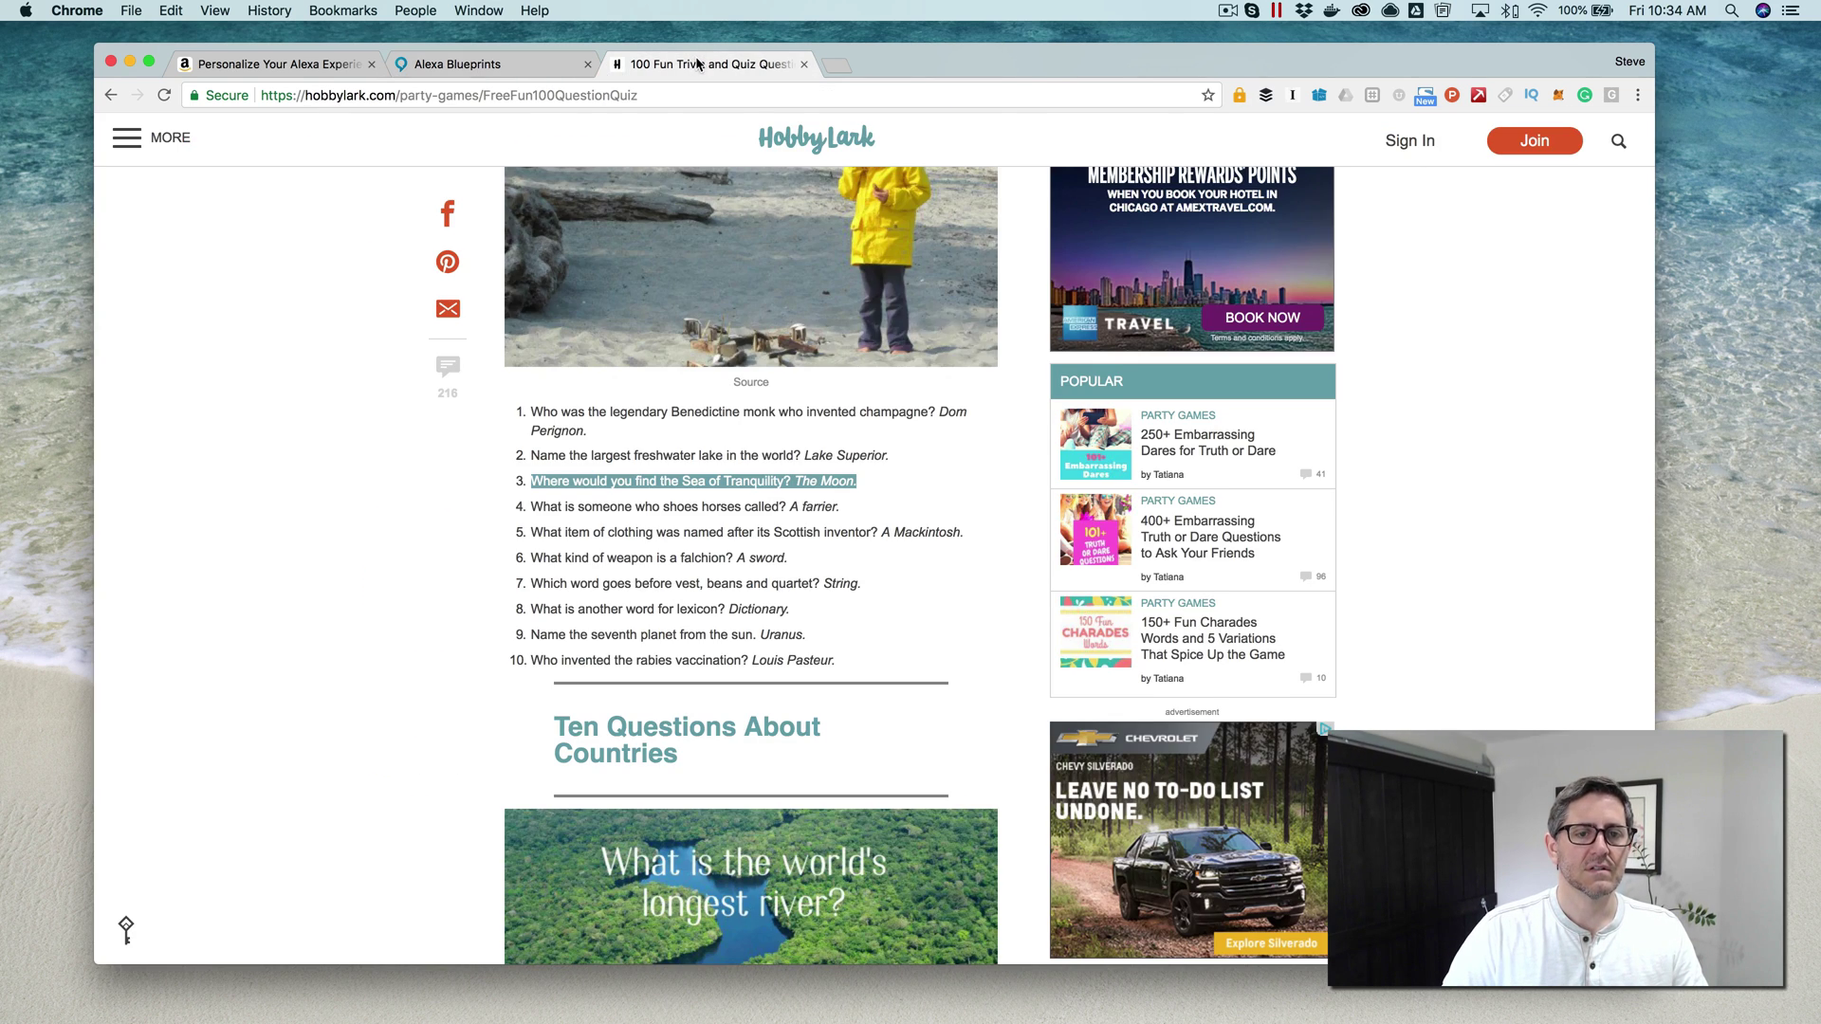
pyautogui.moveTo(887, 510); pyautogui.dragTo(524, 517)
pyautogui.press('cmd+c')
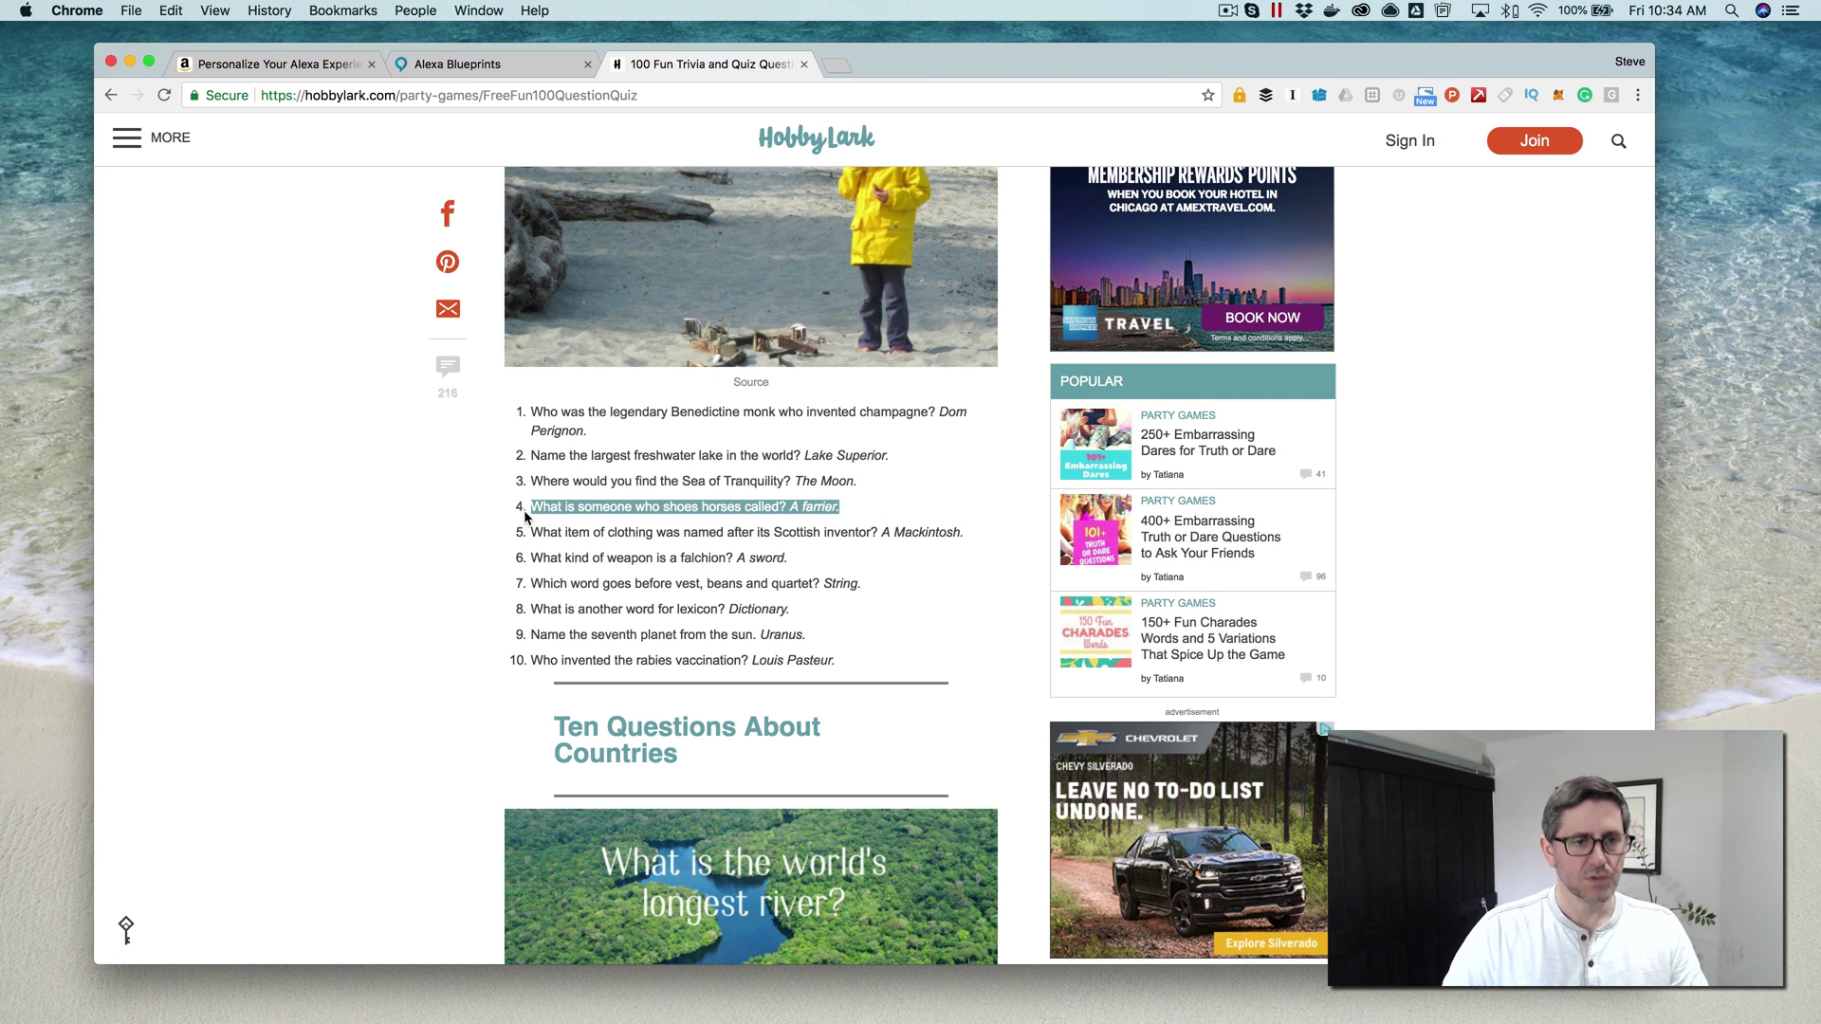
pyautogui.click(514, 67)
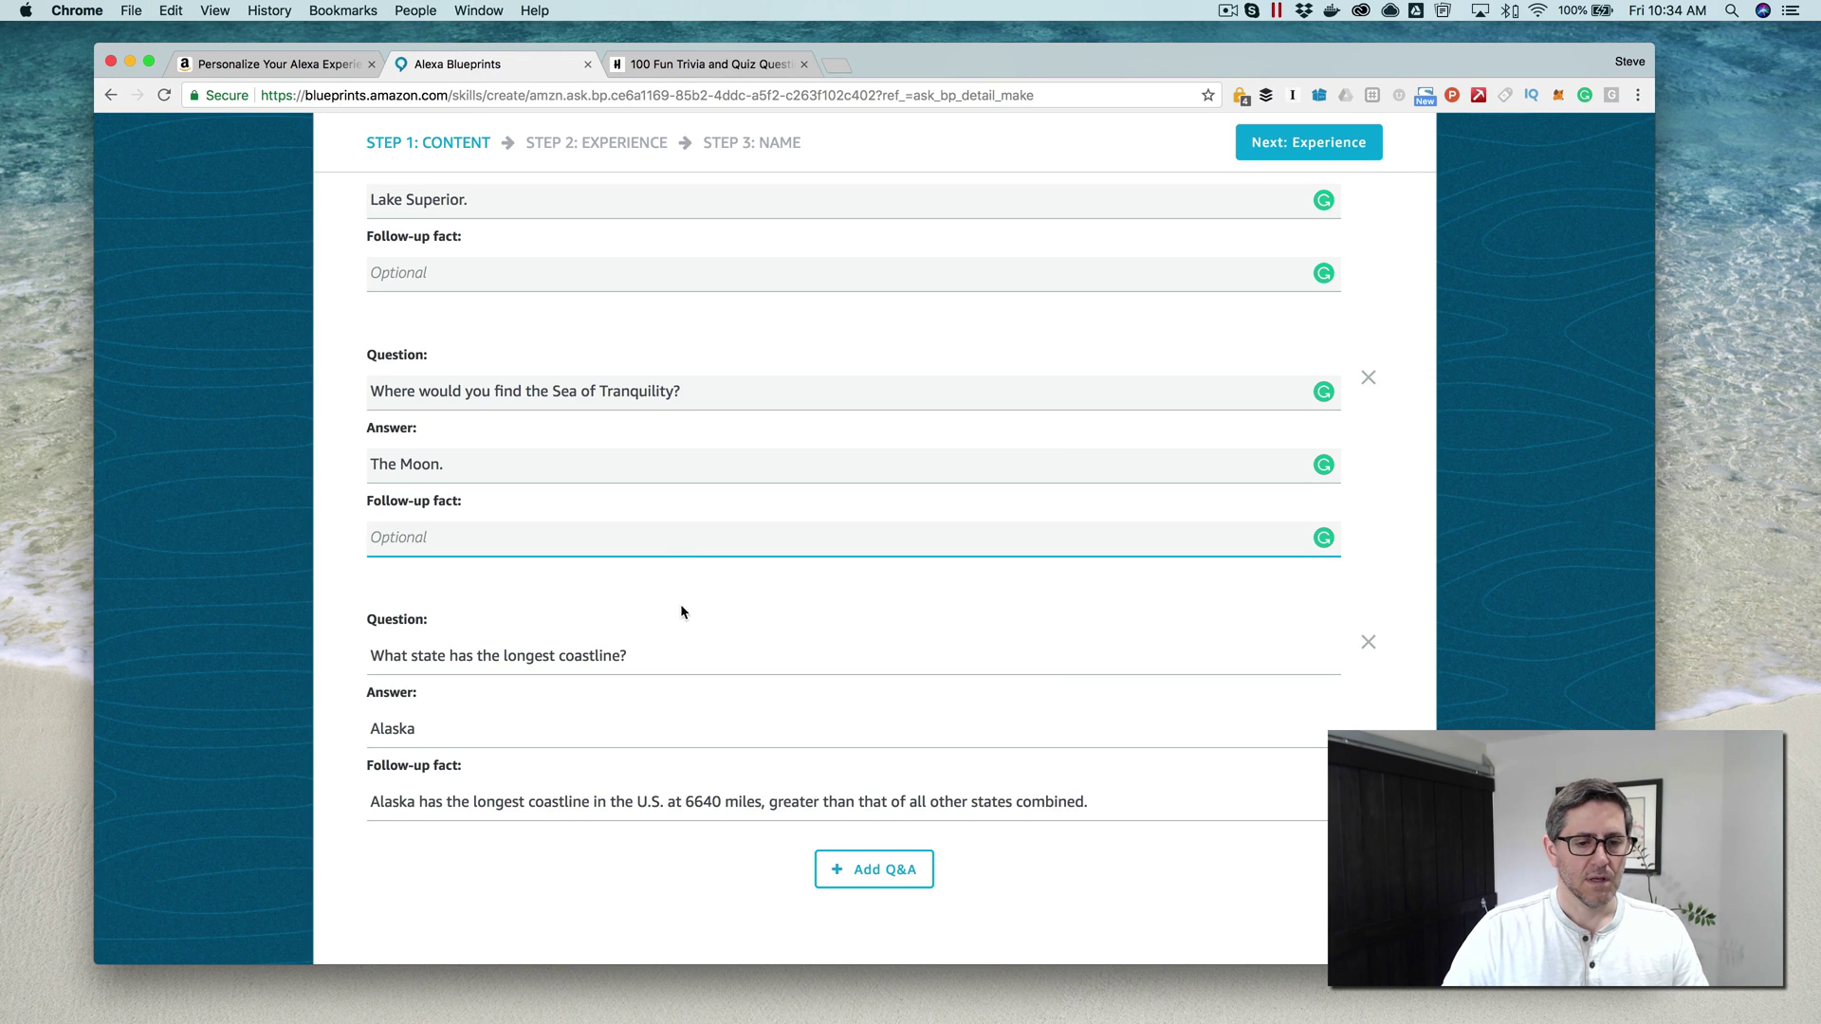
pyautogui.moveTo(651, 651); pyautogui.dragTo(356, 658)
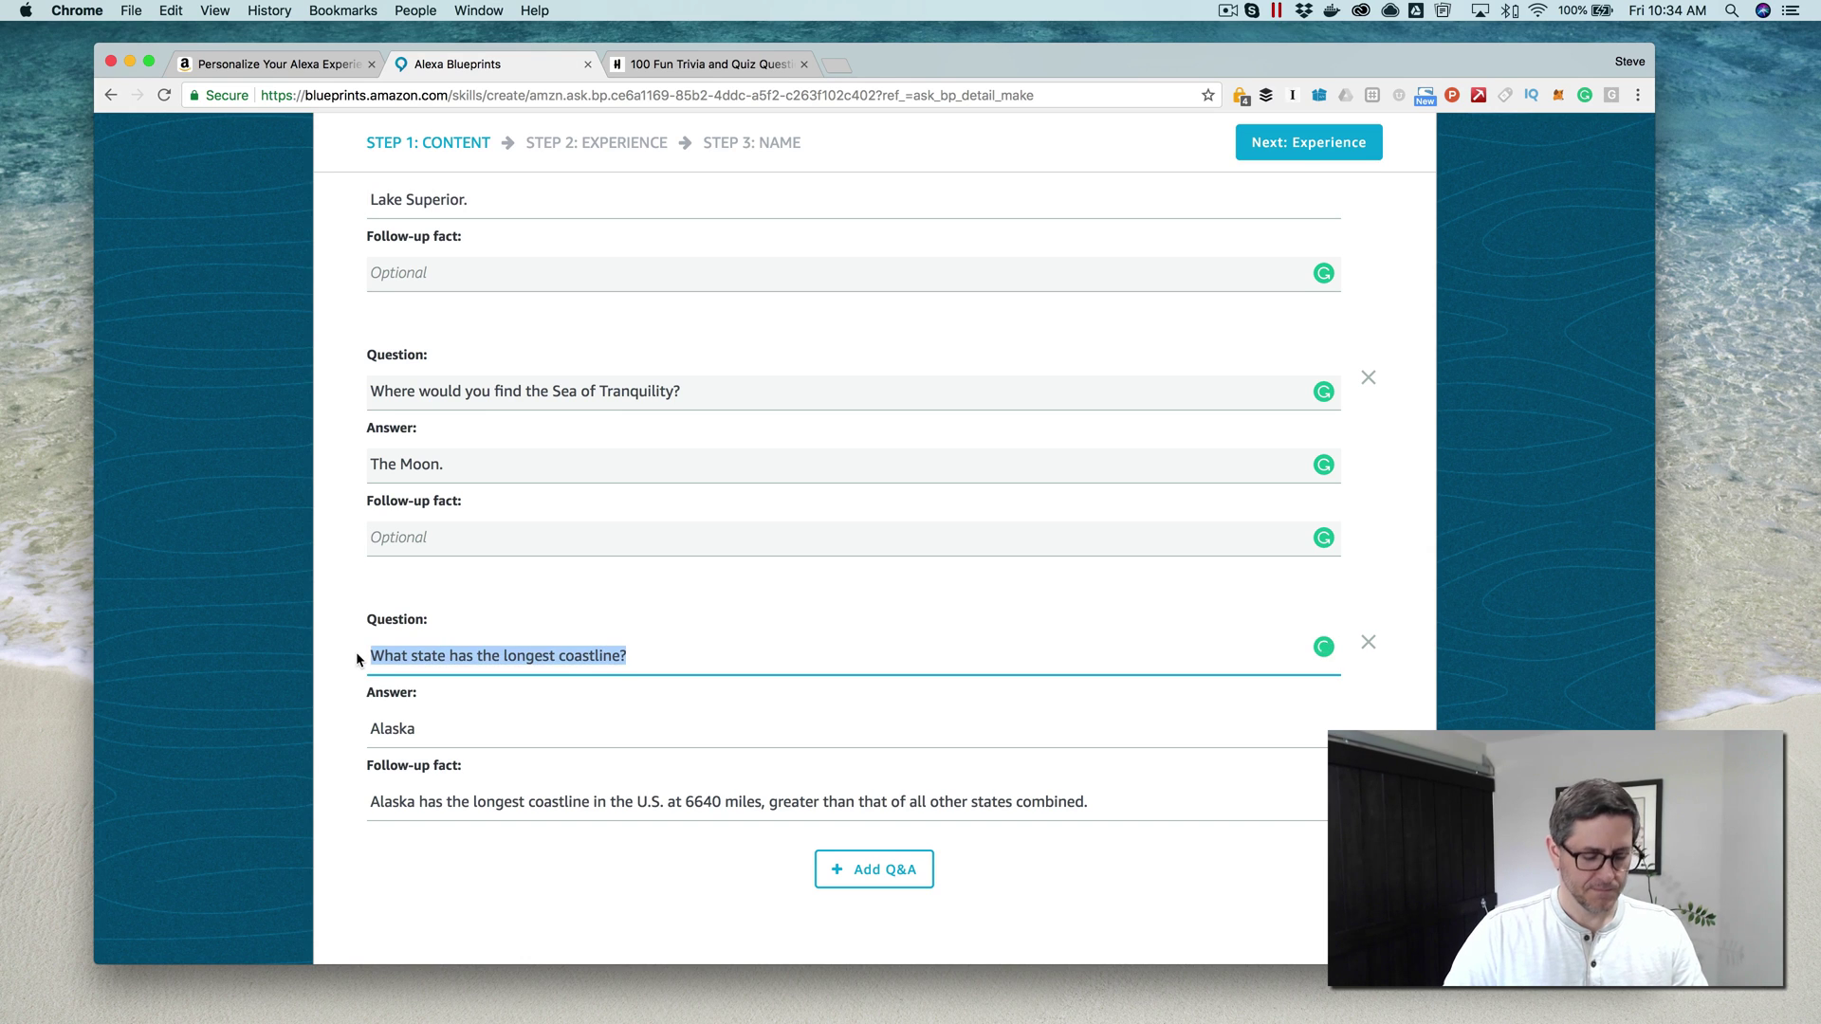
pyautogui.press('cmd+v')
pyautogui.moveTo(729, 655); pyautogui.dragTo(669, 648)
pyautogui.press('cmd+x')
pyautogui.press('Tab')
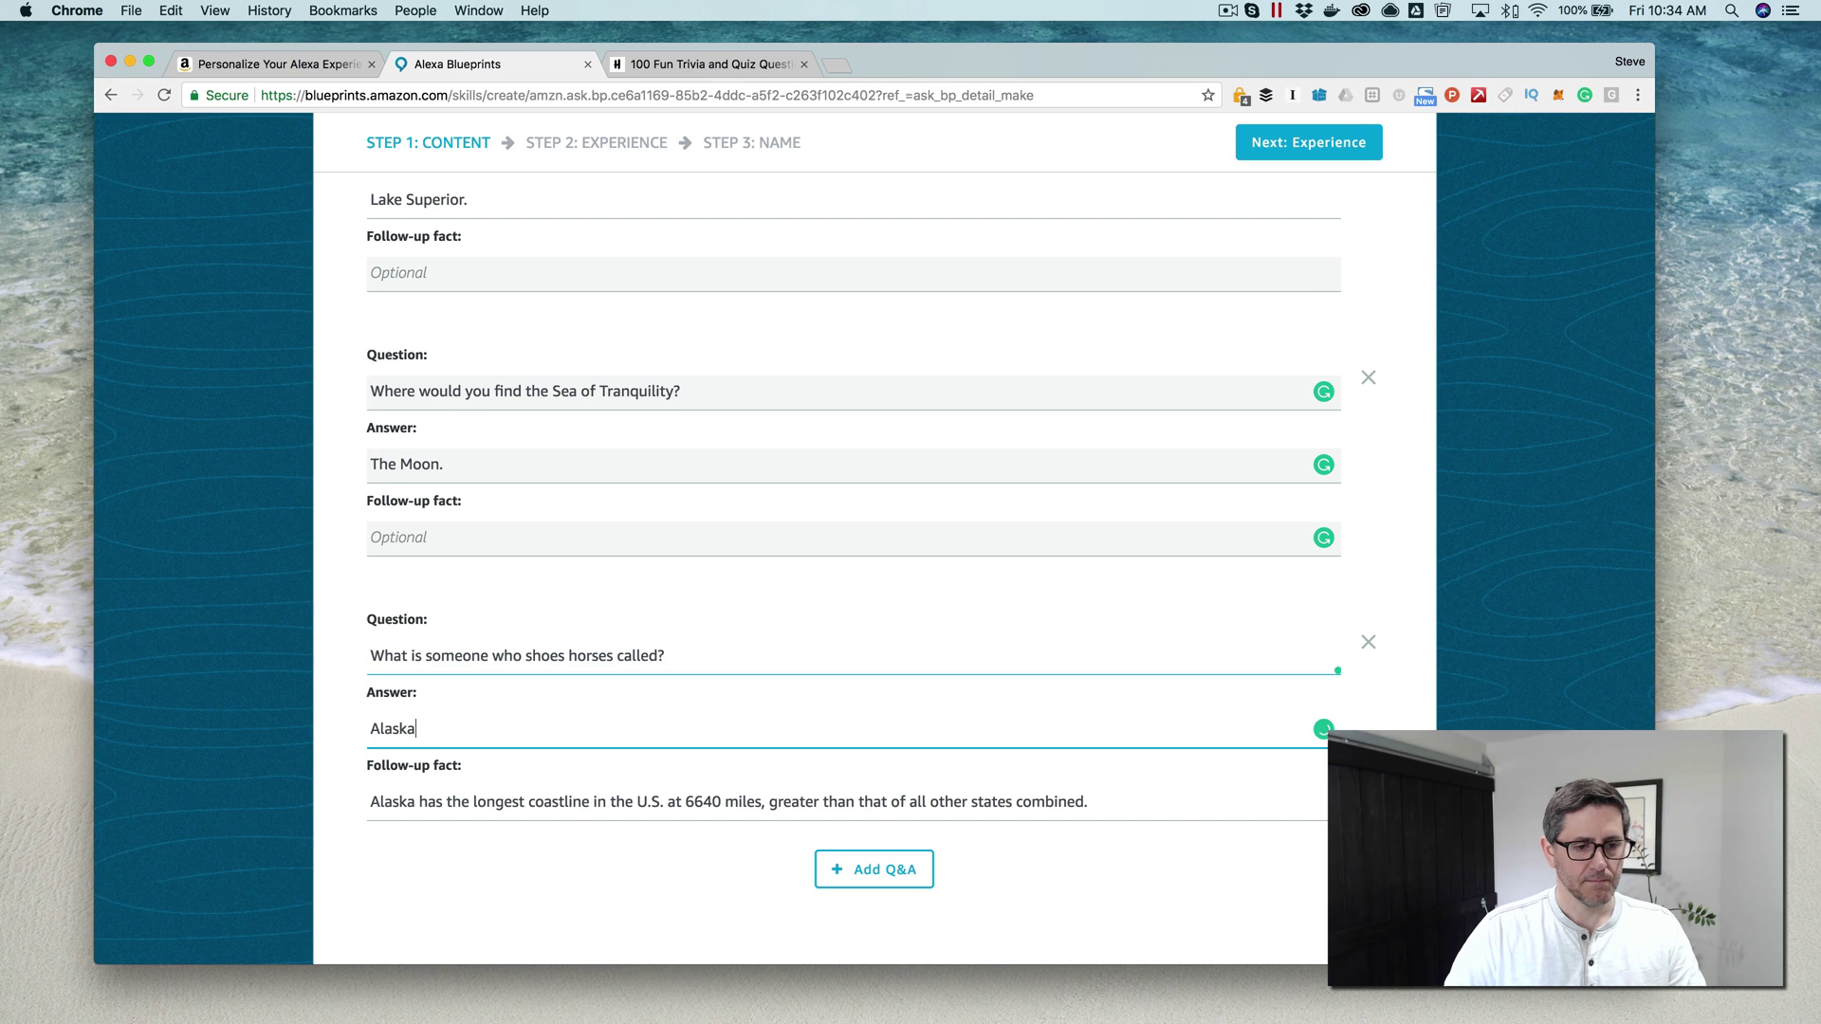
pyautogui.press('cmd+a')
pyautogui.press('cmd+v')
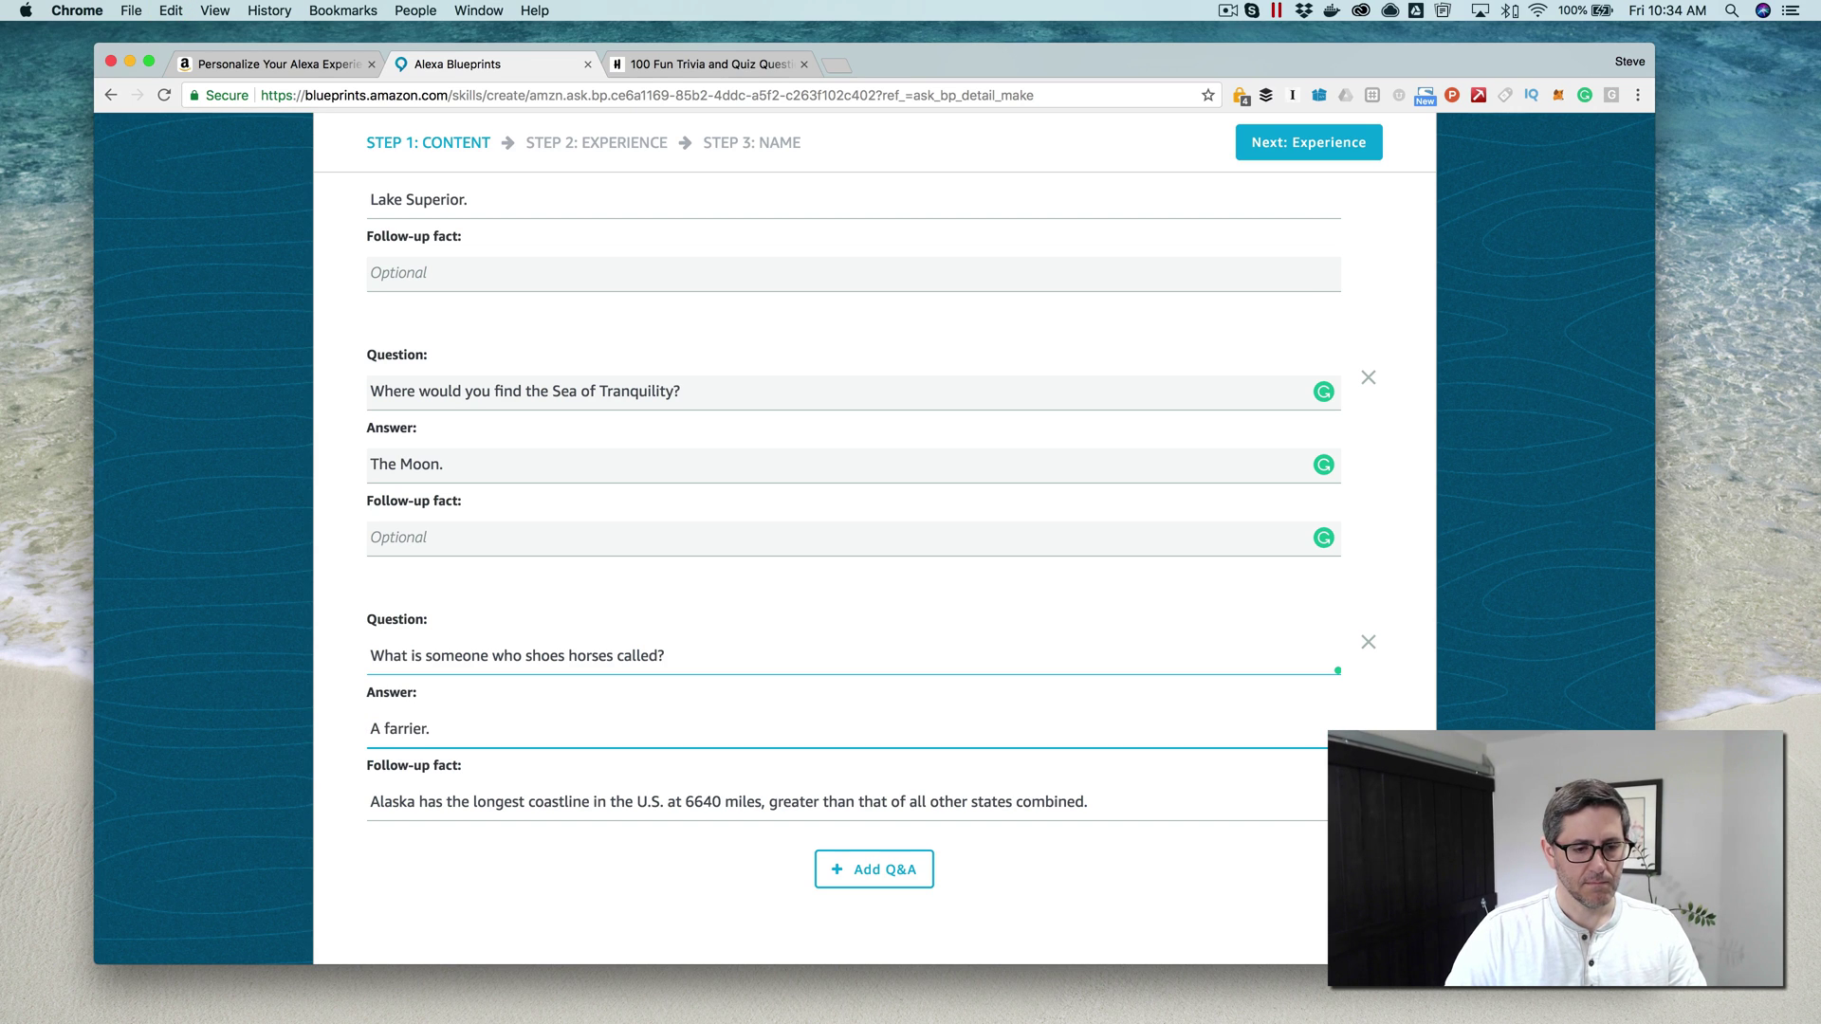
# Clear the Alaska coastline follow-up fact and move on to the Experience step
pyautogui.press('Tab')
pyautogui.press('cmd+a')
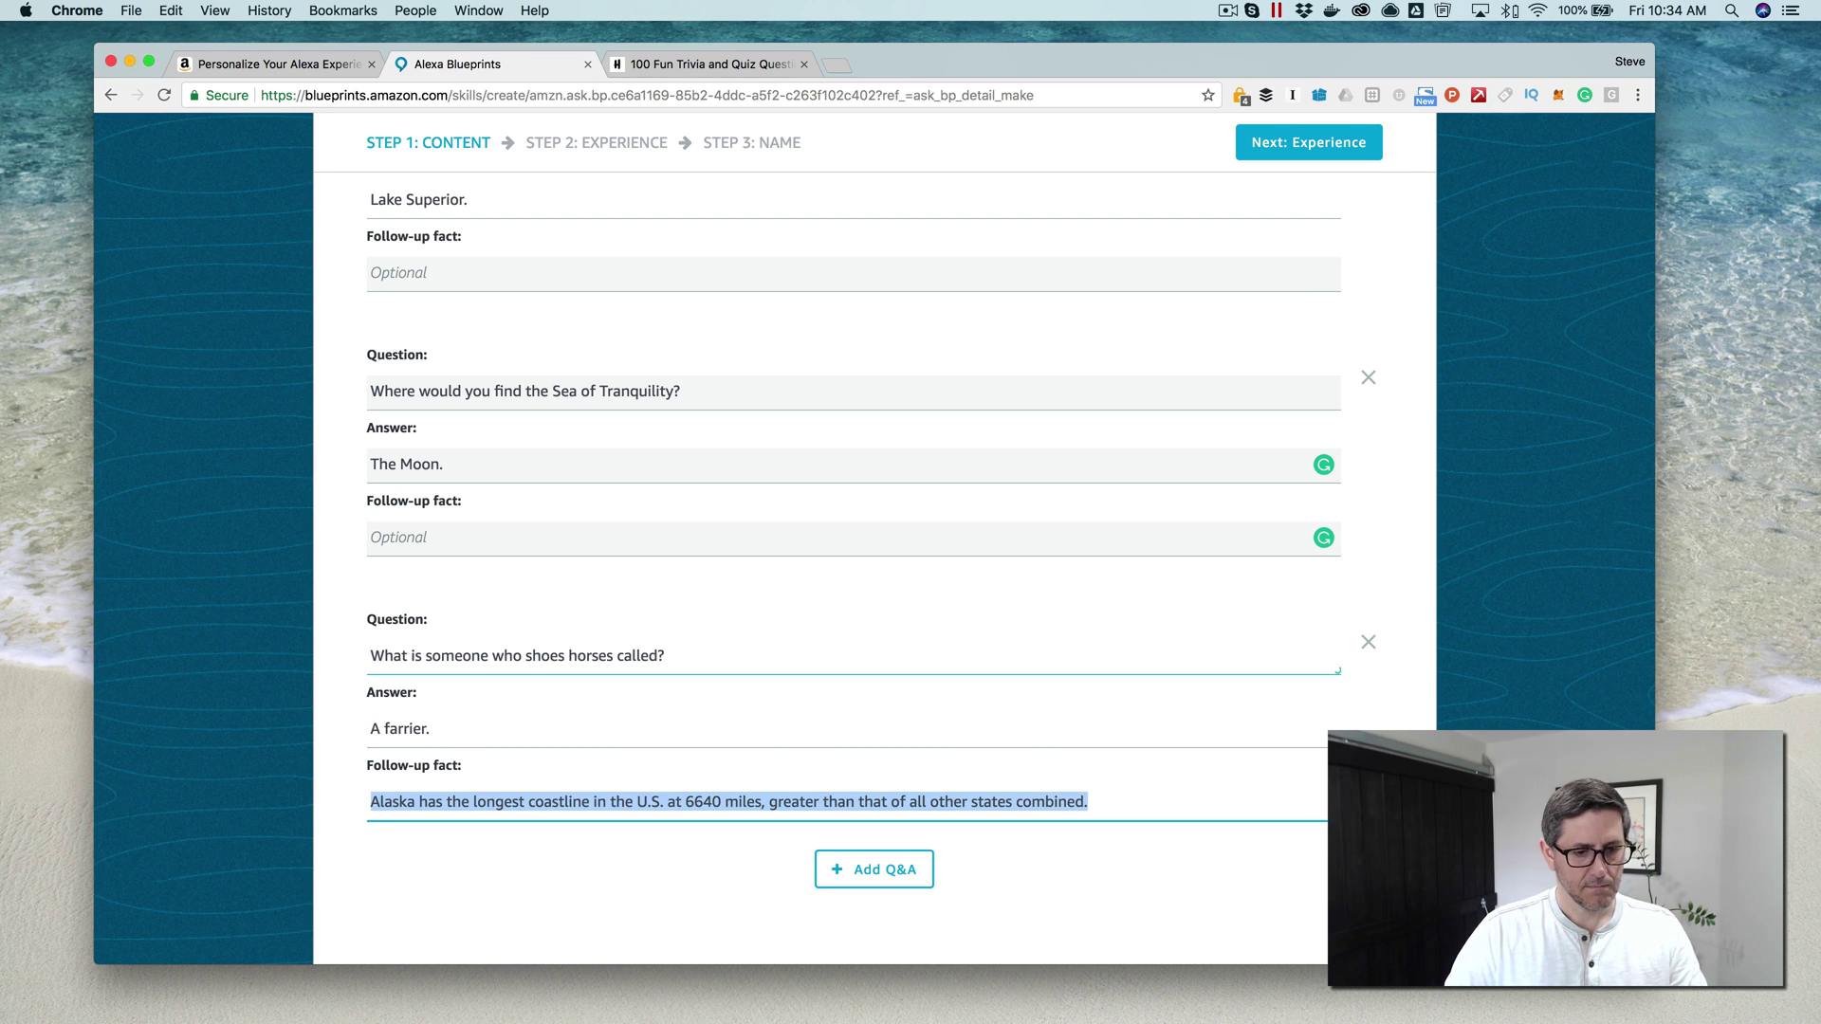
pyautogui.press('BackSpace')
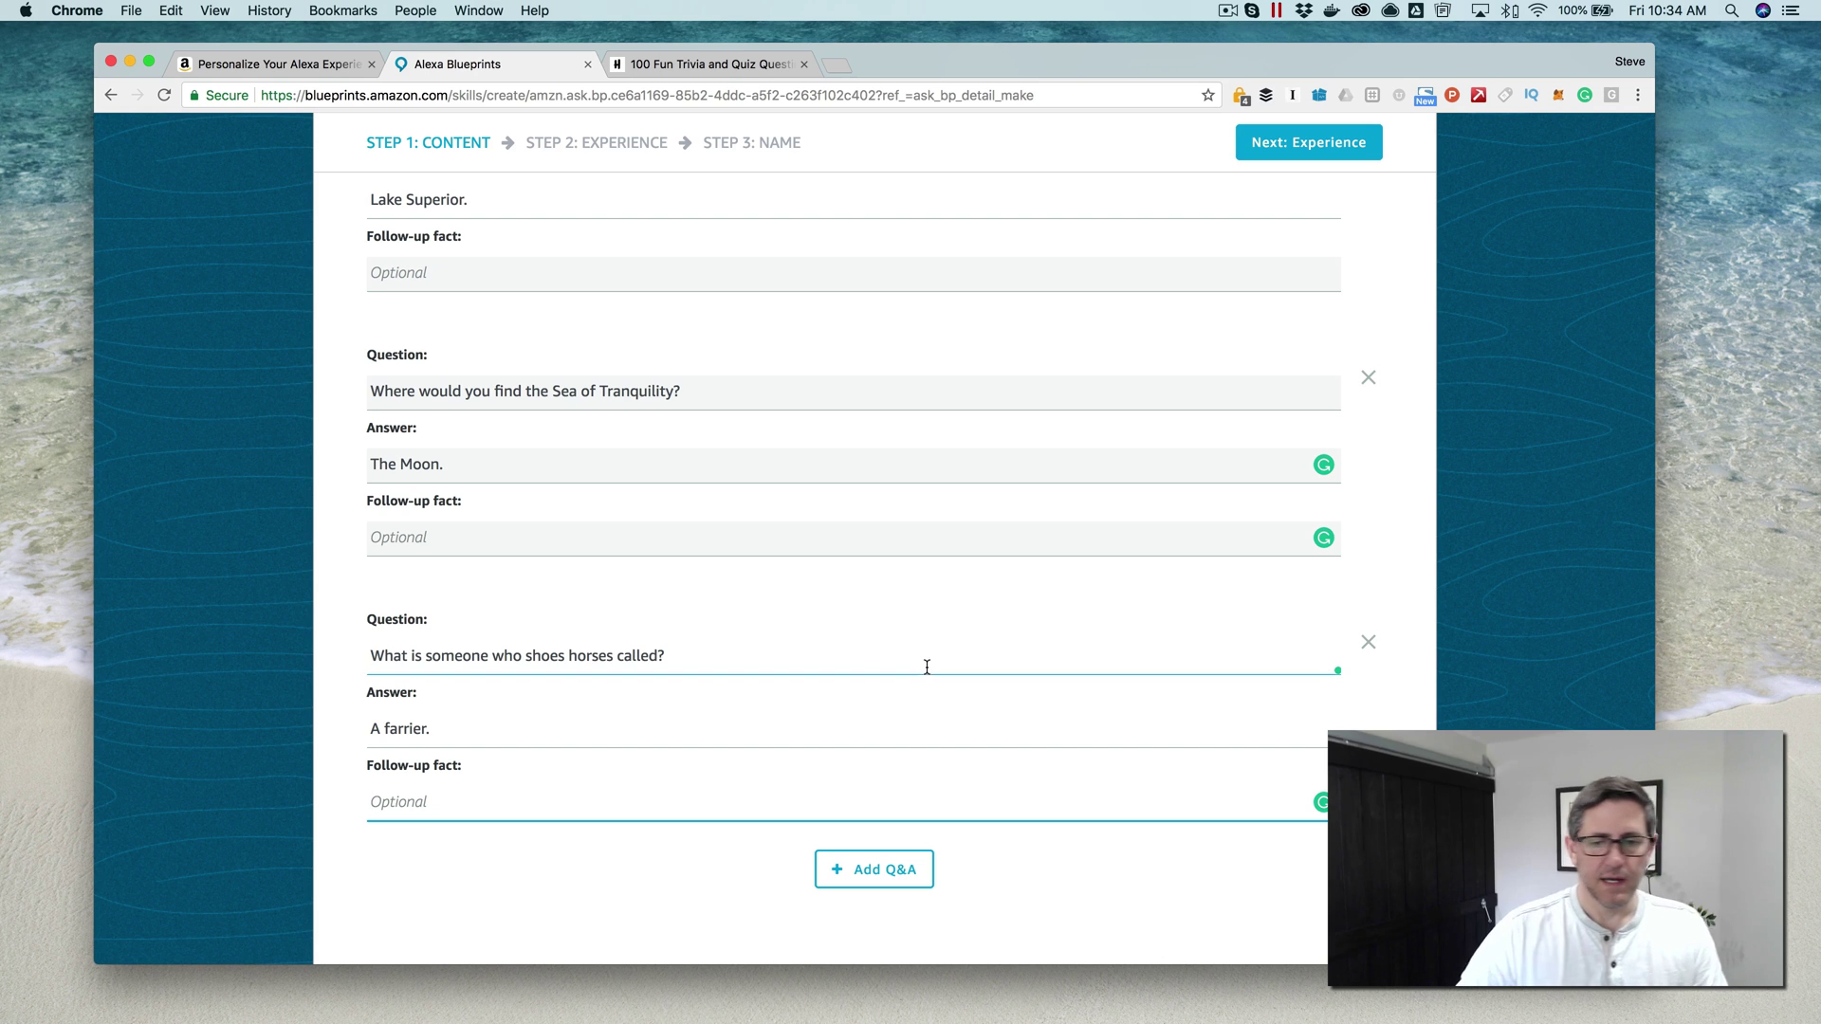
pyautogui.scroll(2, 1039, 770)
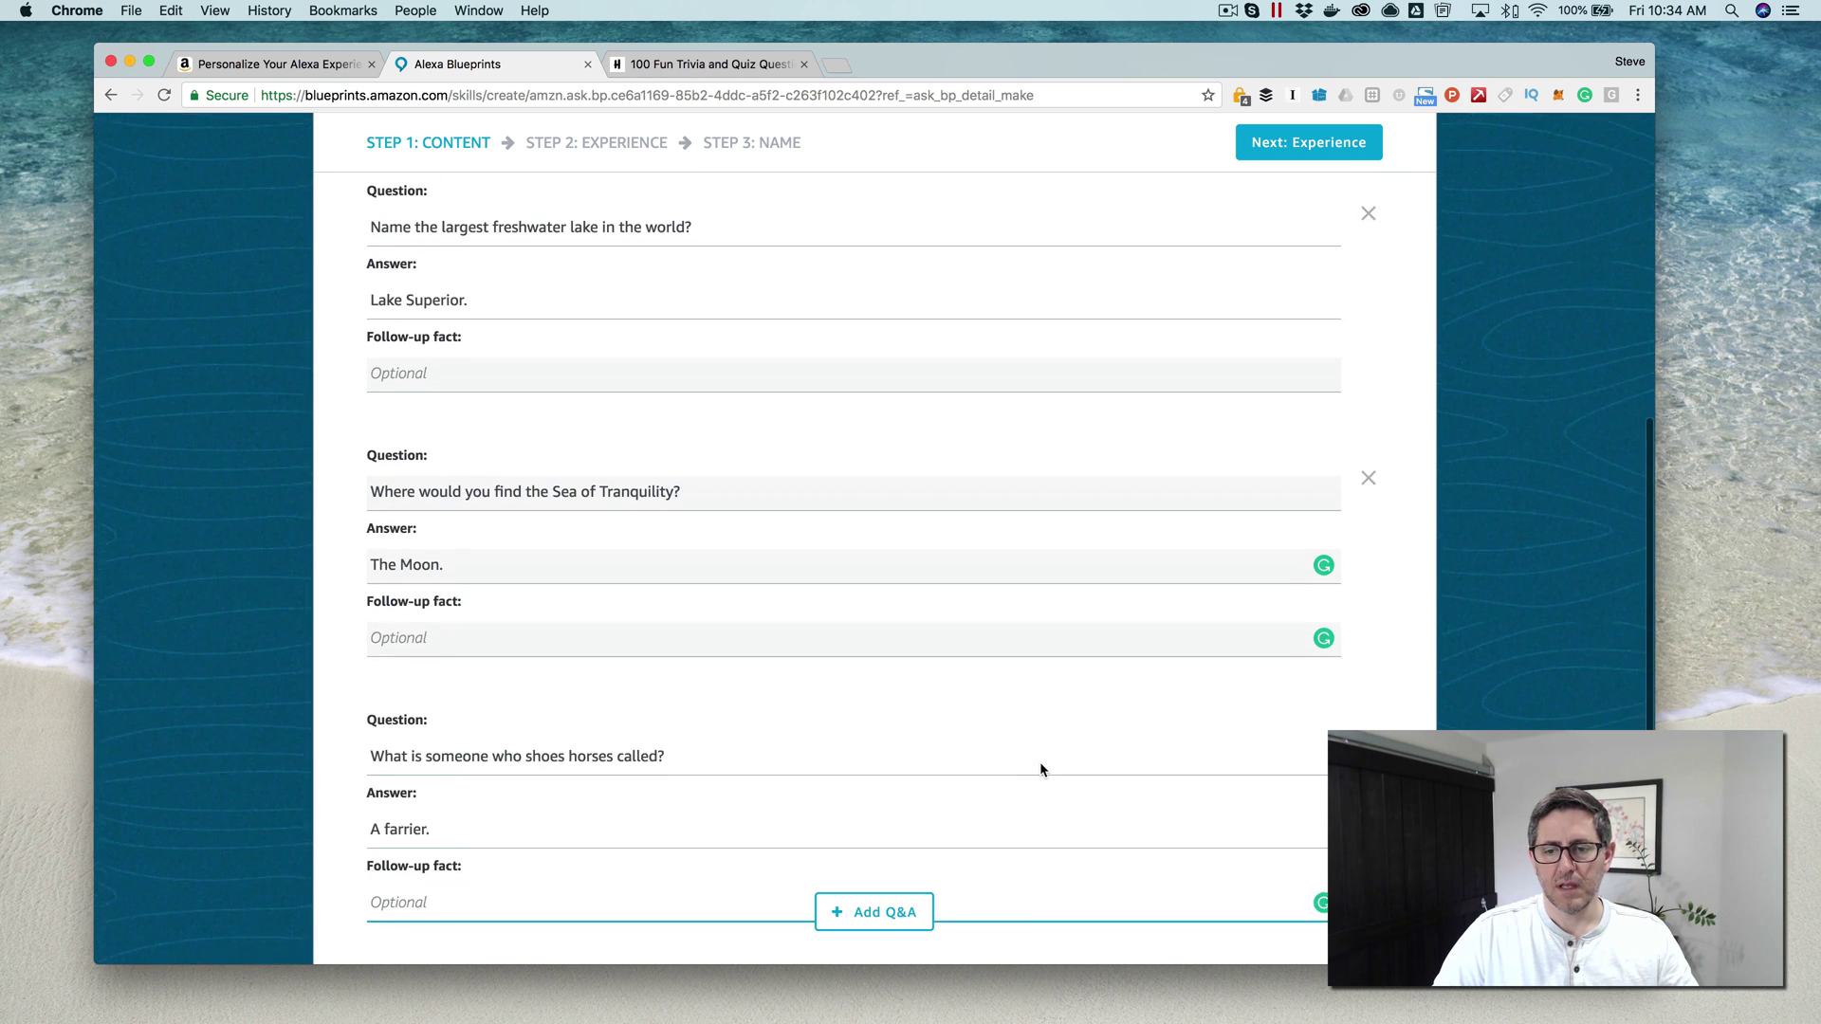
pyautogui.scroll(-3, 1039, 764)
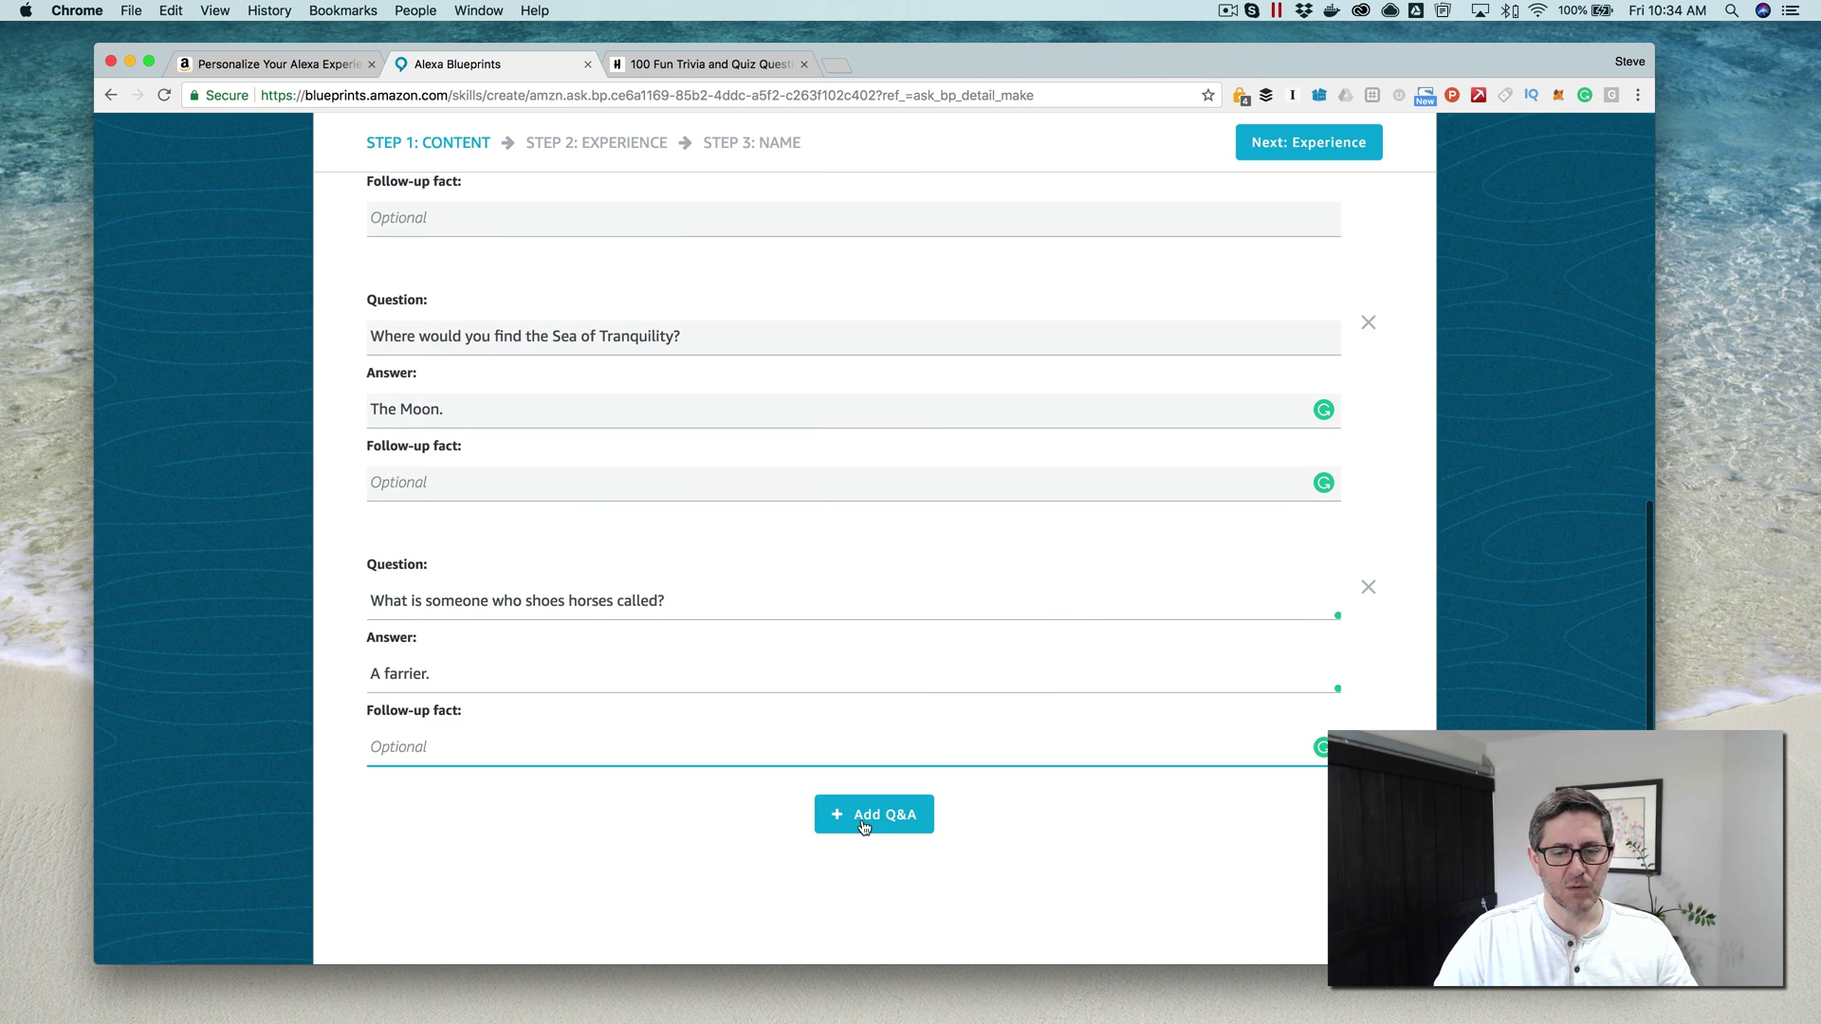
pyautogui.scroll(10, 999, 703)
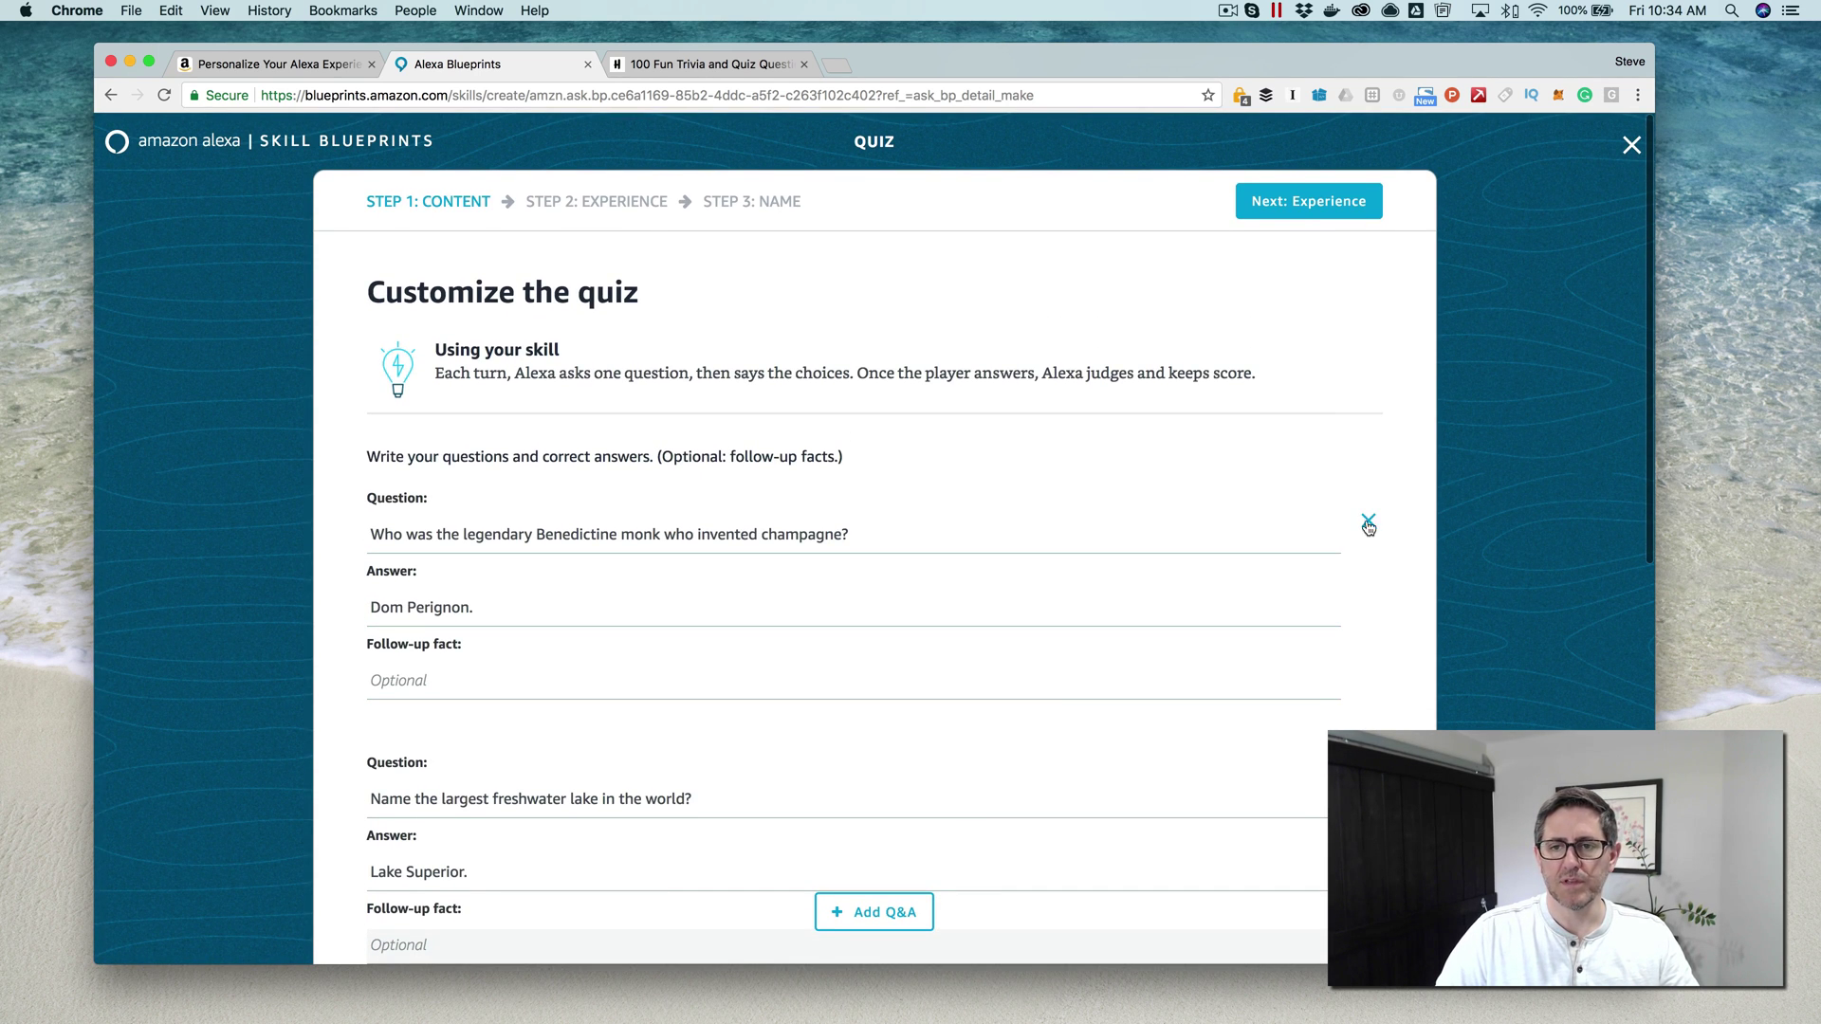
pyautogui.scroll(-3, 1313, 399)
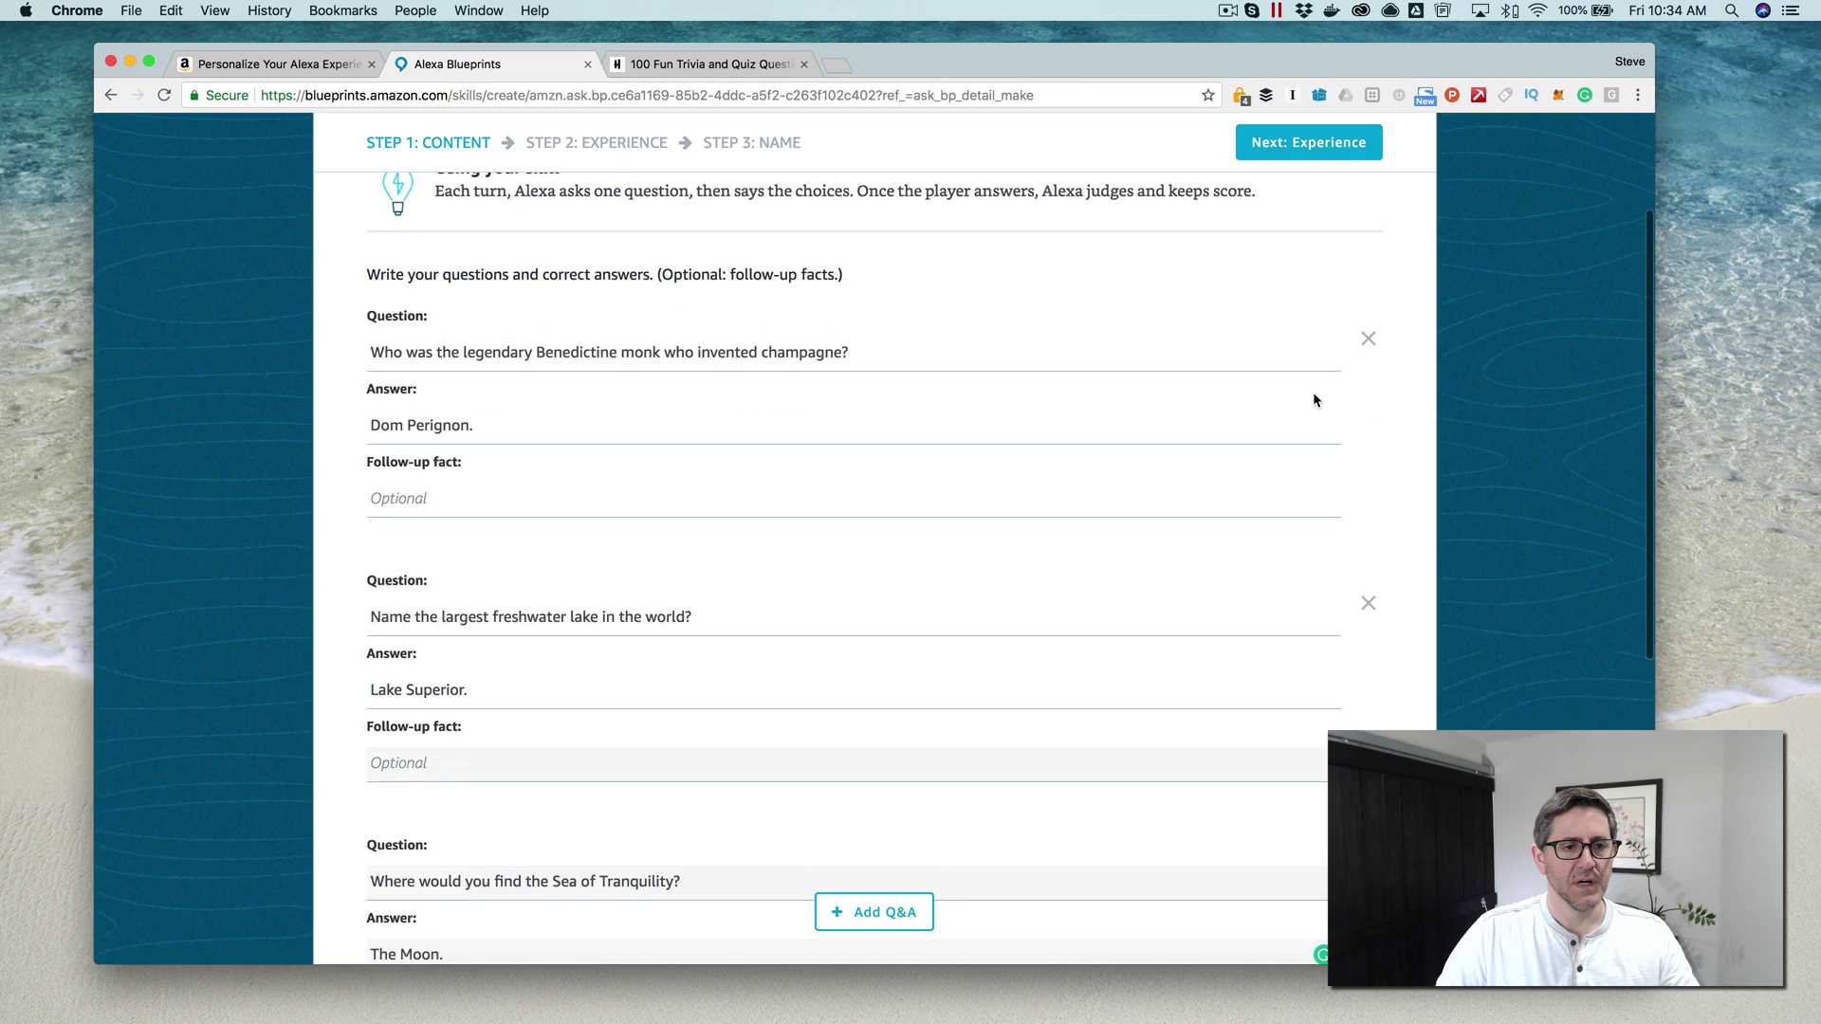
pyautogui.scroll(3, 1313, 398)
pyautogui.click(1310, 209)
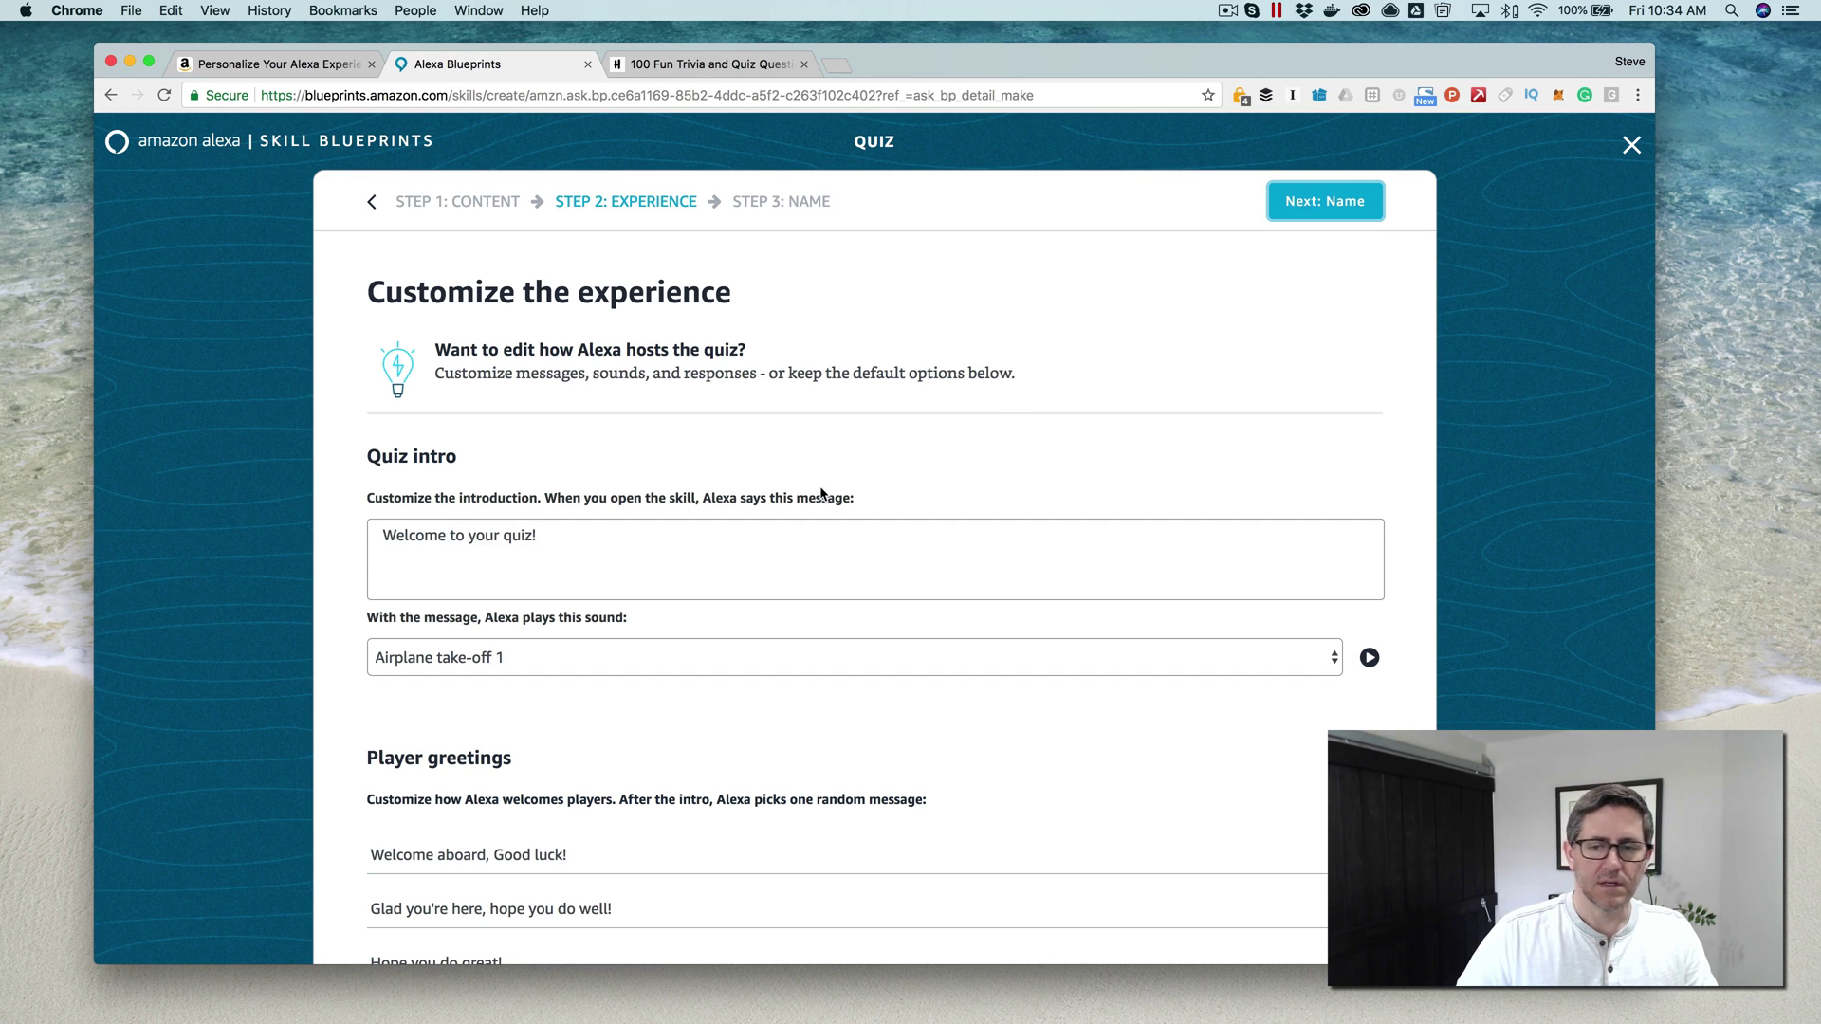
# Try Laser gun single 6 as the intro sound, then switch to Laser gun single 1 and preview it
pyautogui.scroll(-2, 822, 492)
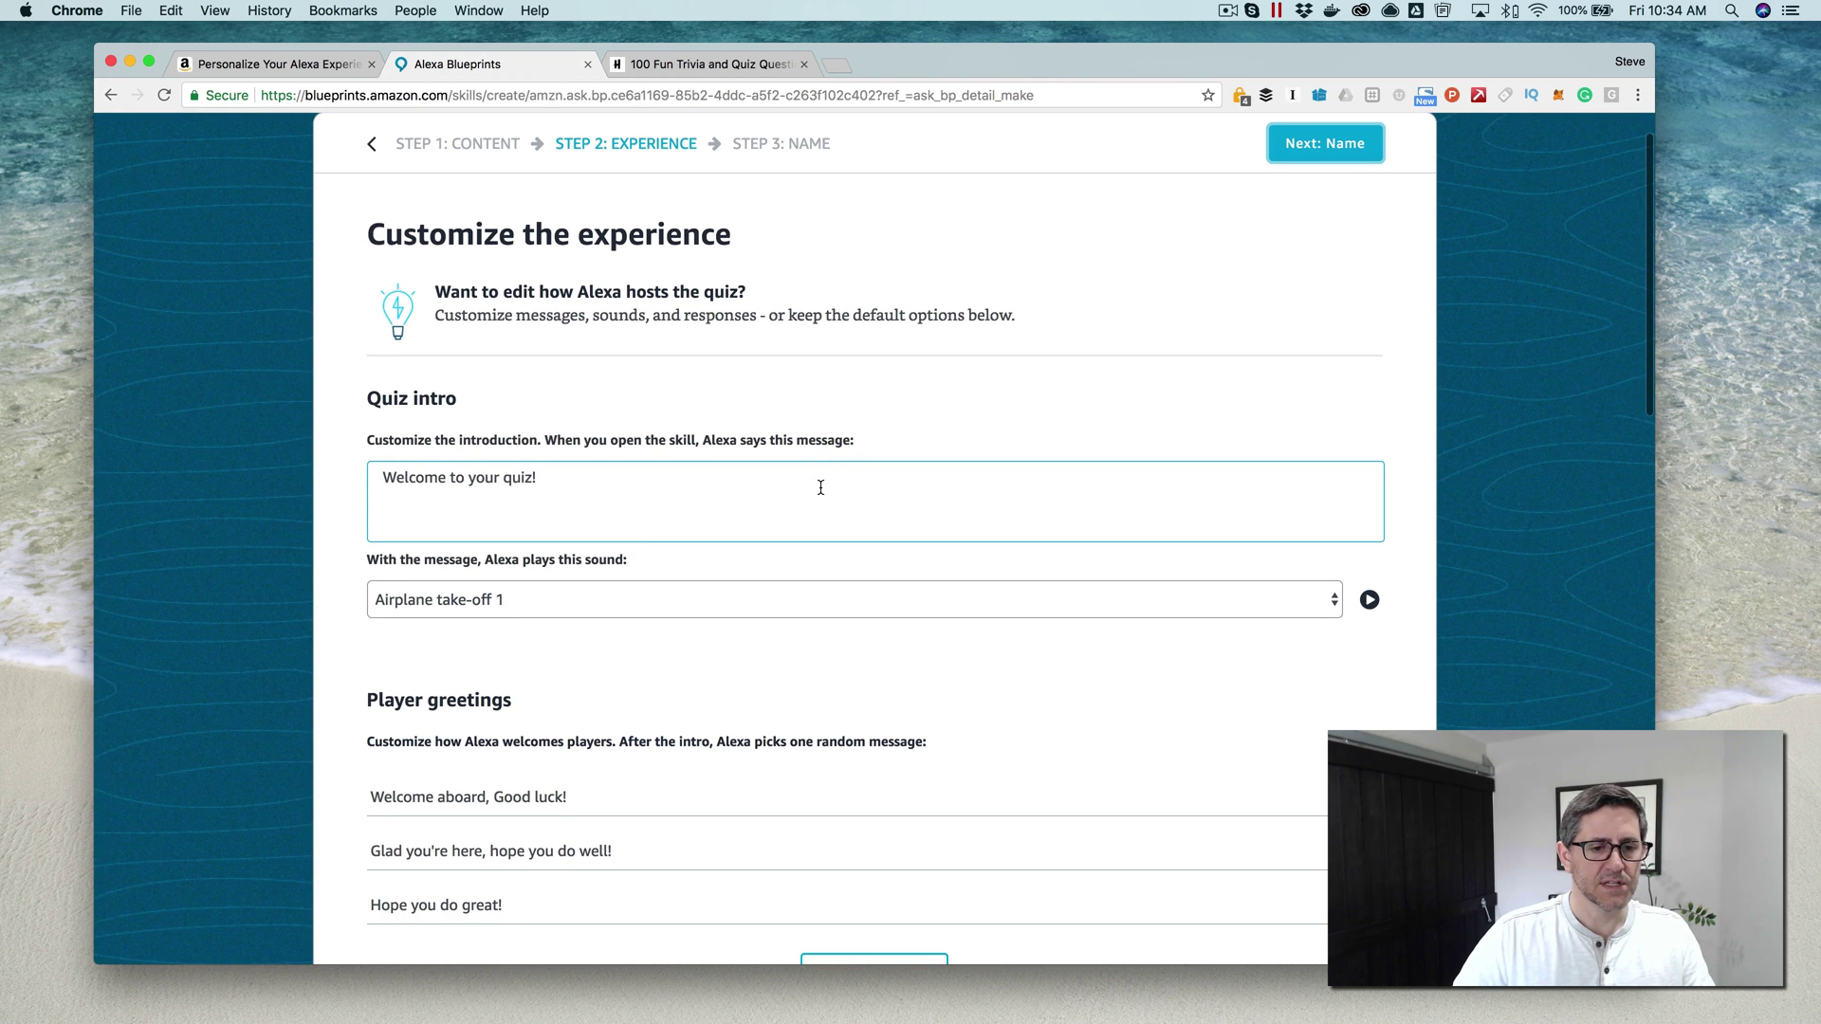
pyautogui.click(621, 599)
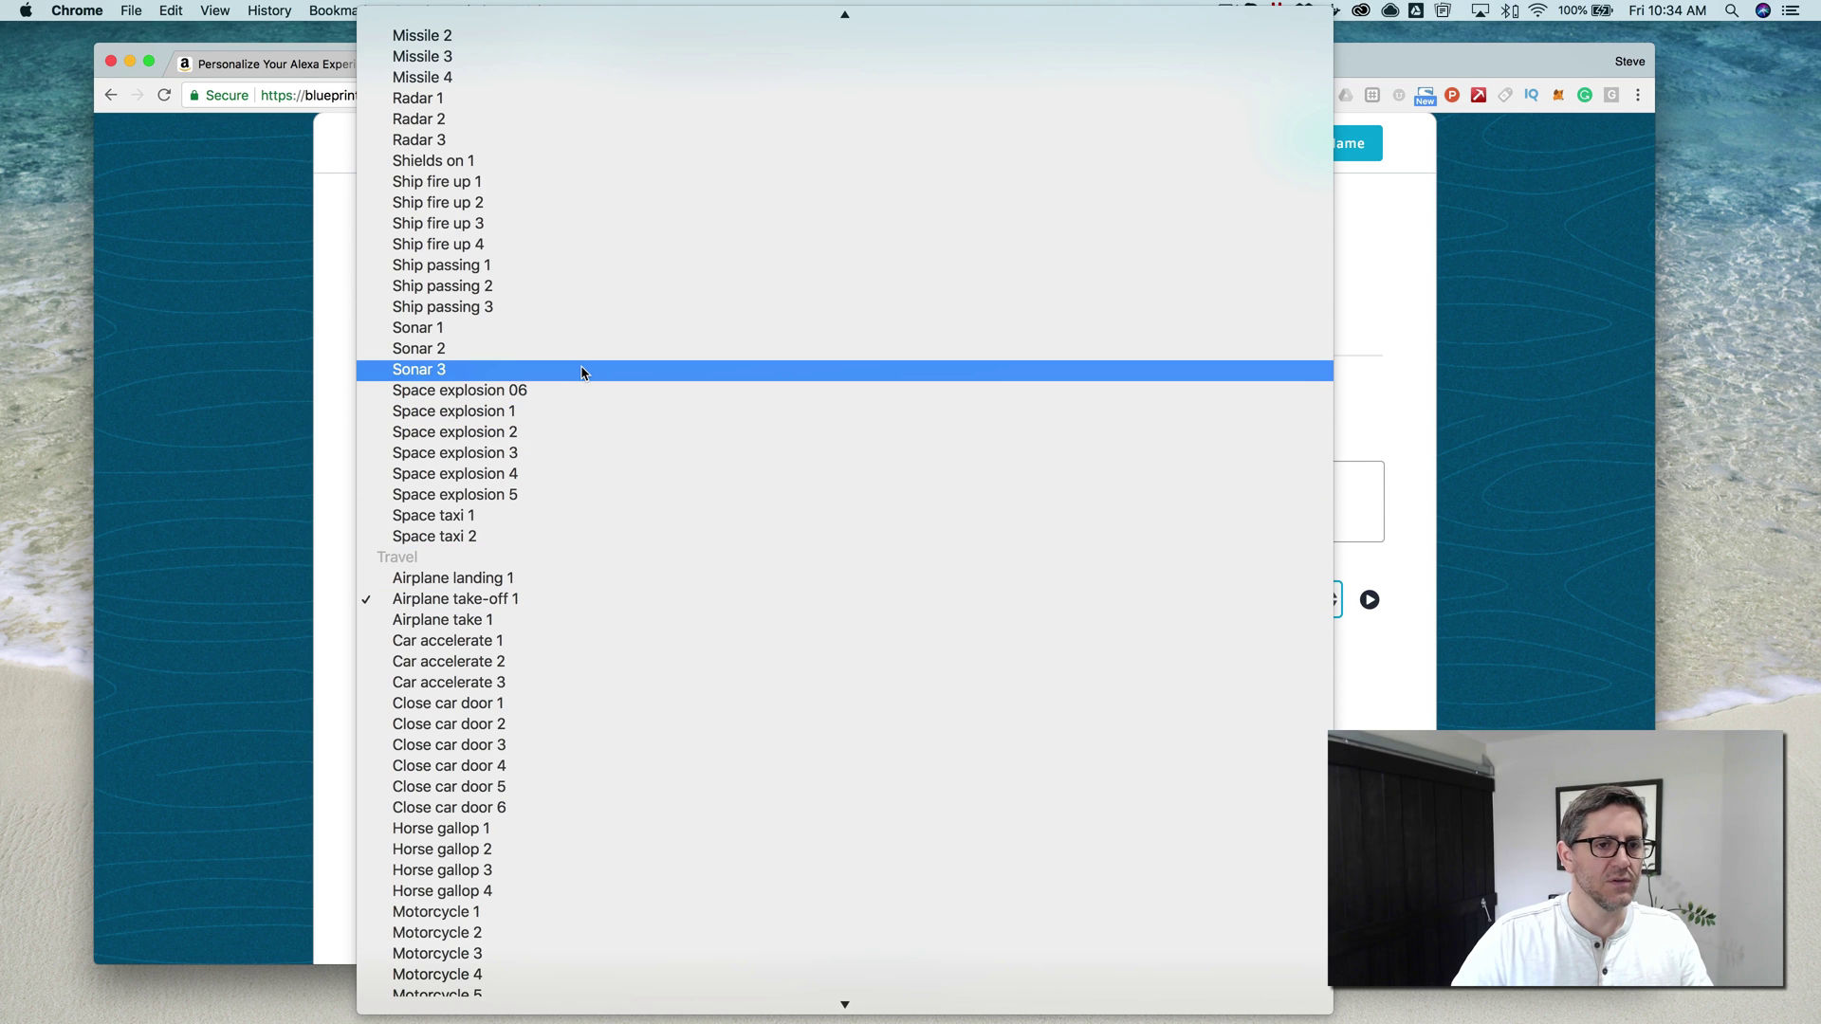
pyautogui.scroll(5, 582, 372)
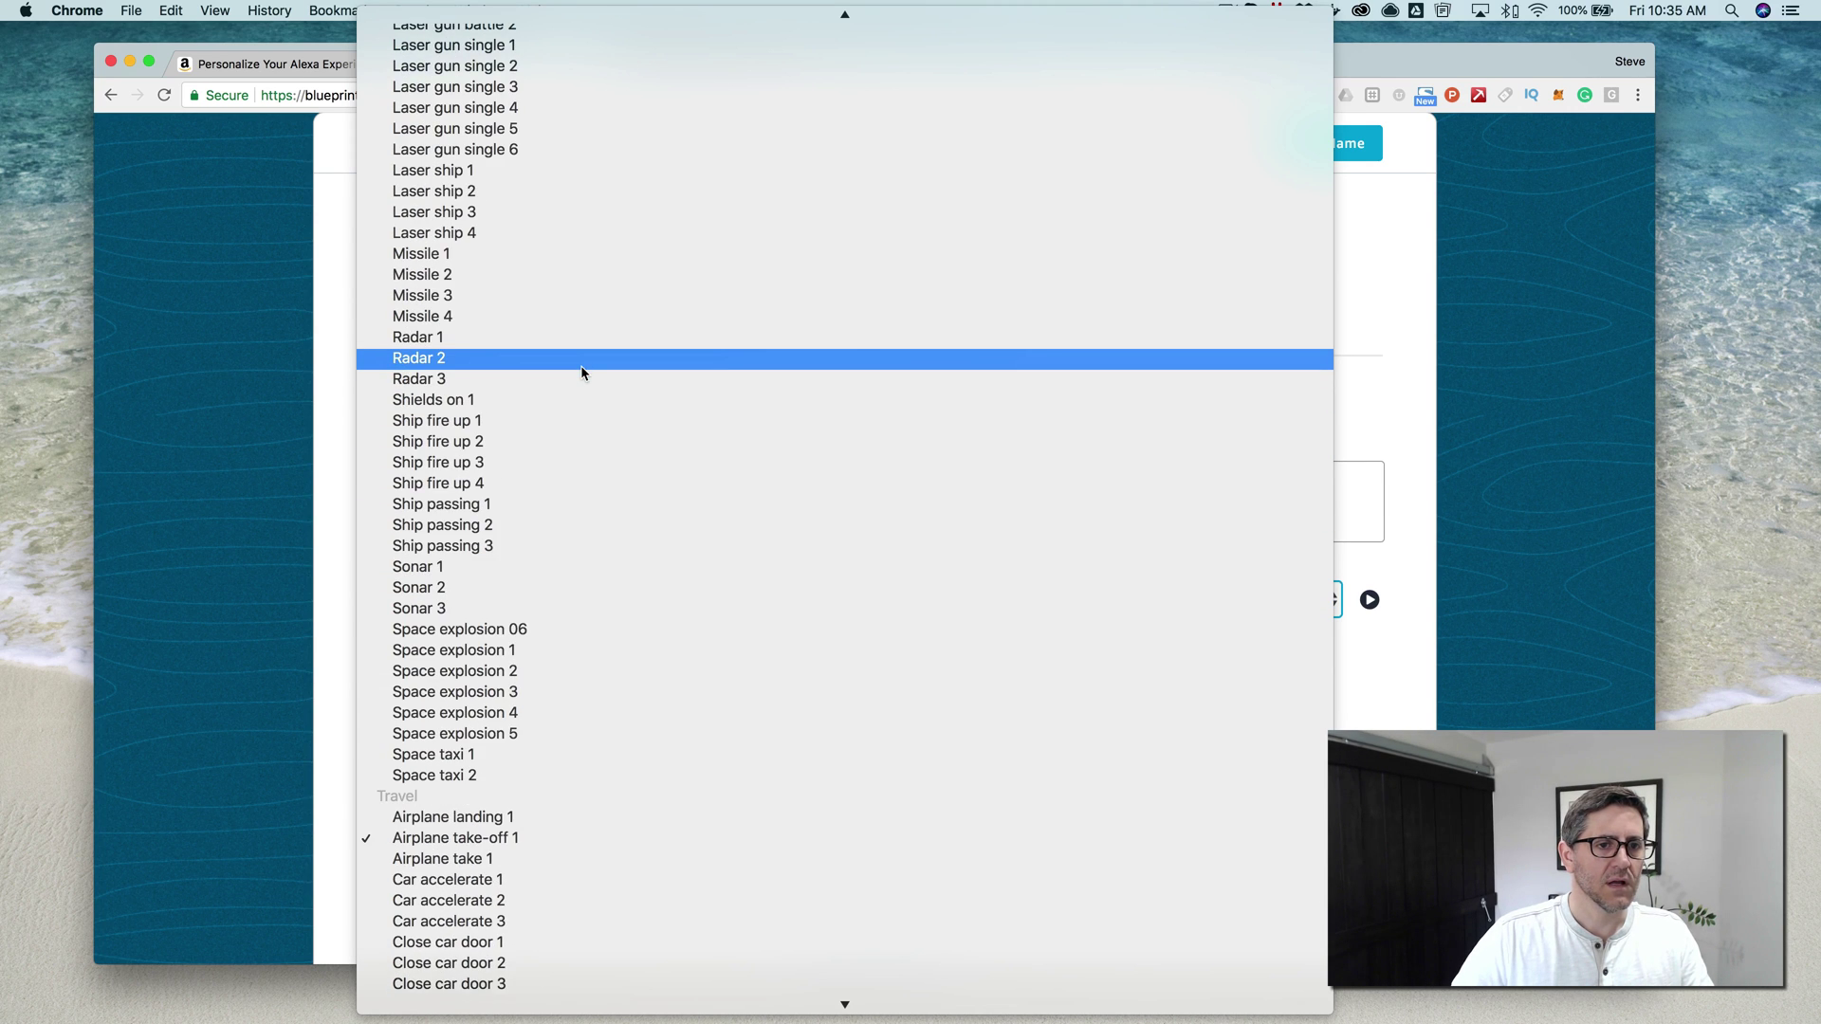
pyautogui.scroll(5, 580, 366)
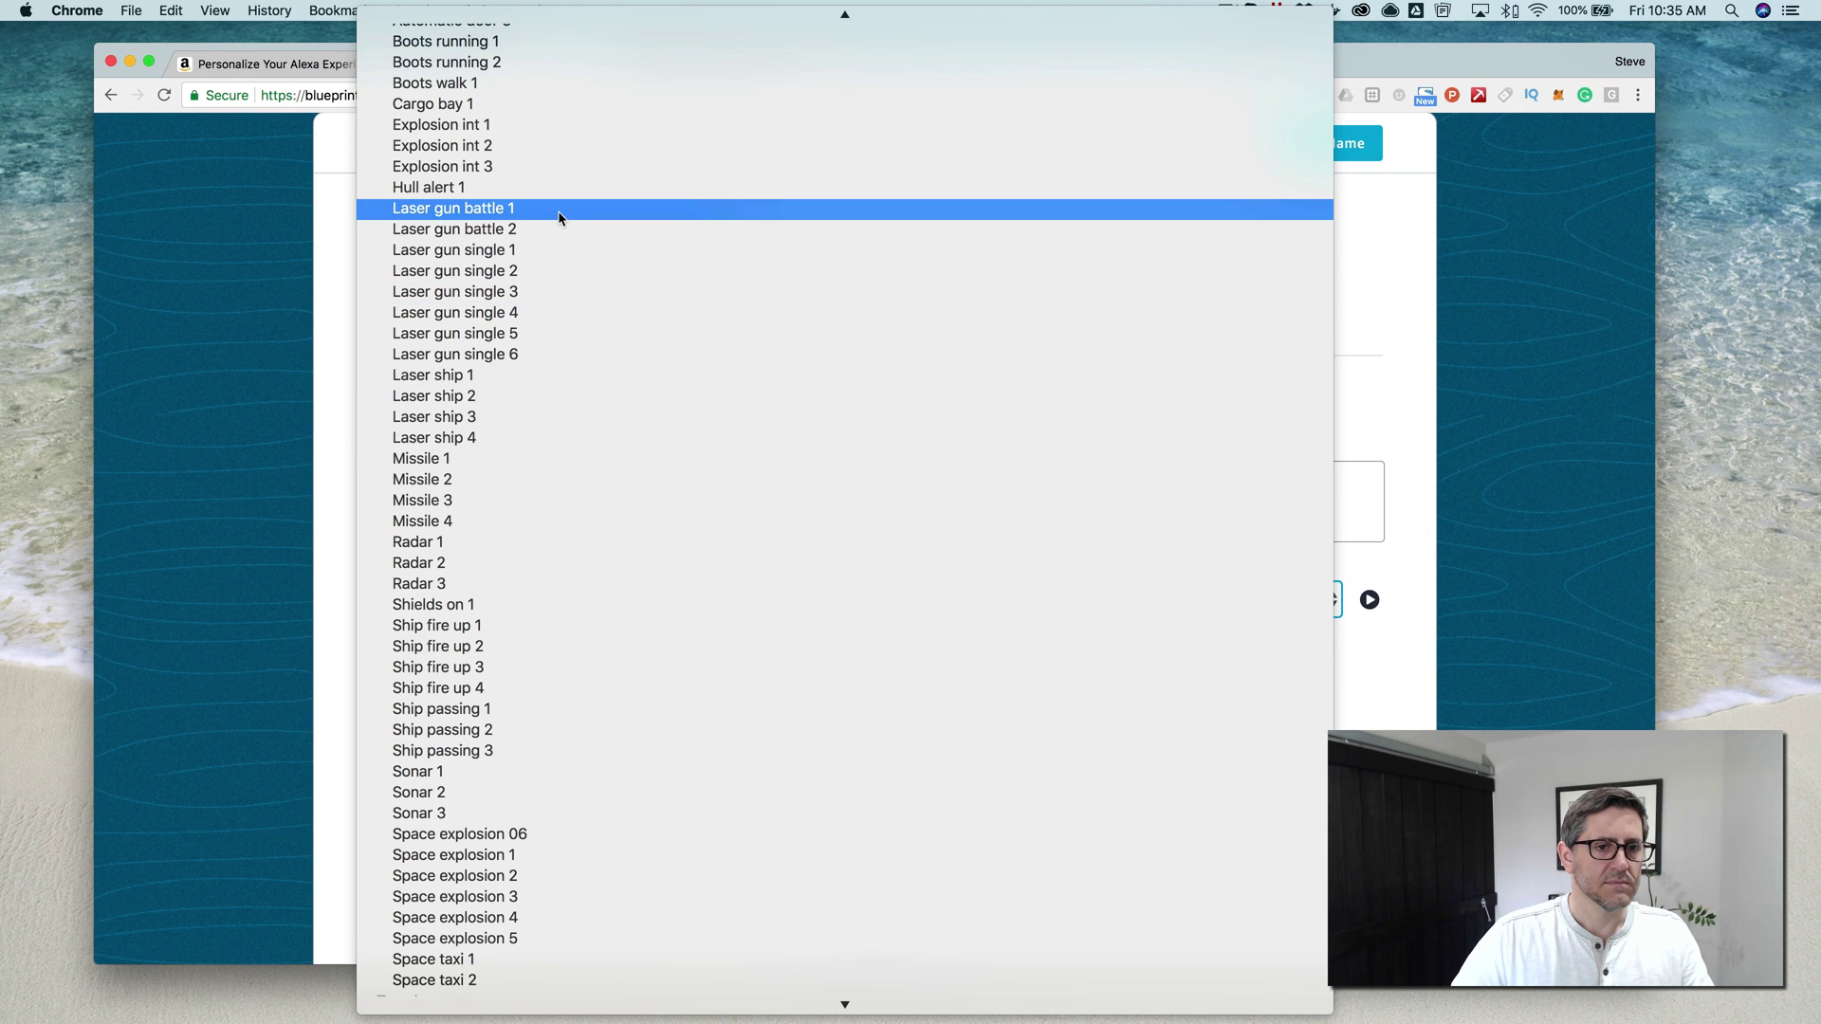
pyautogui.click(512, 355)
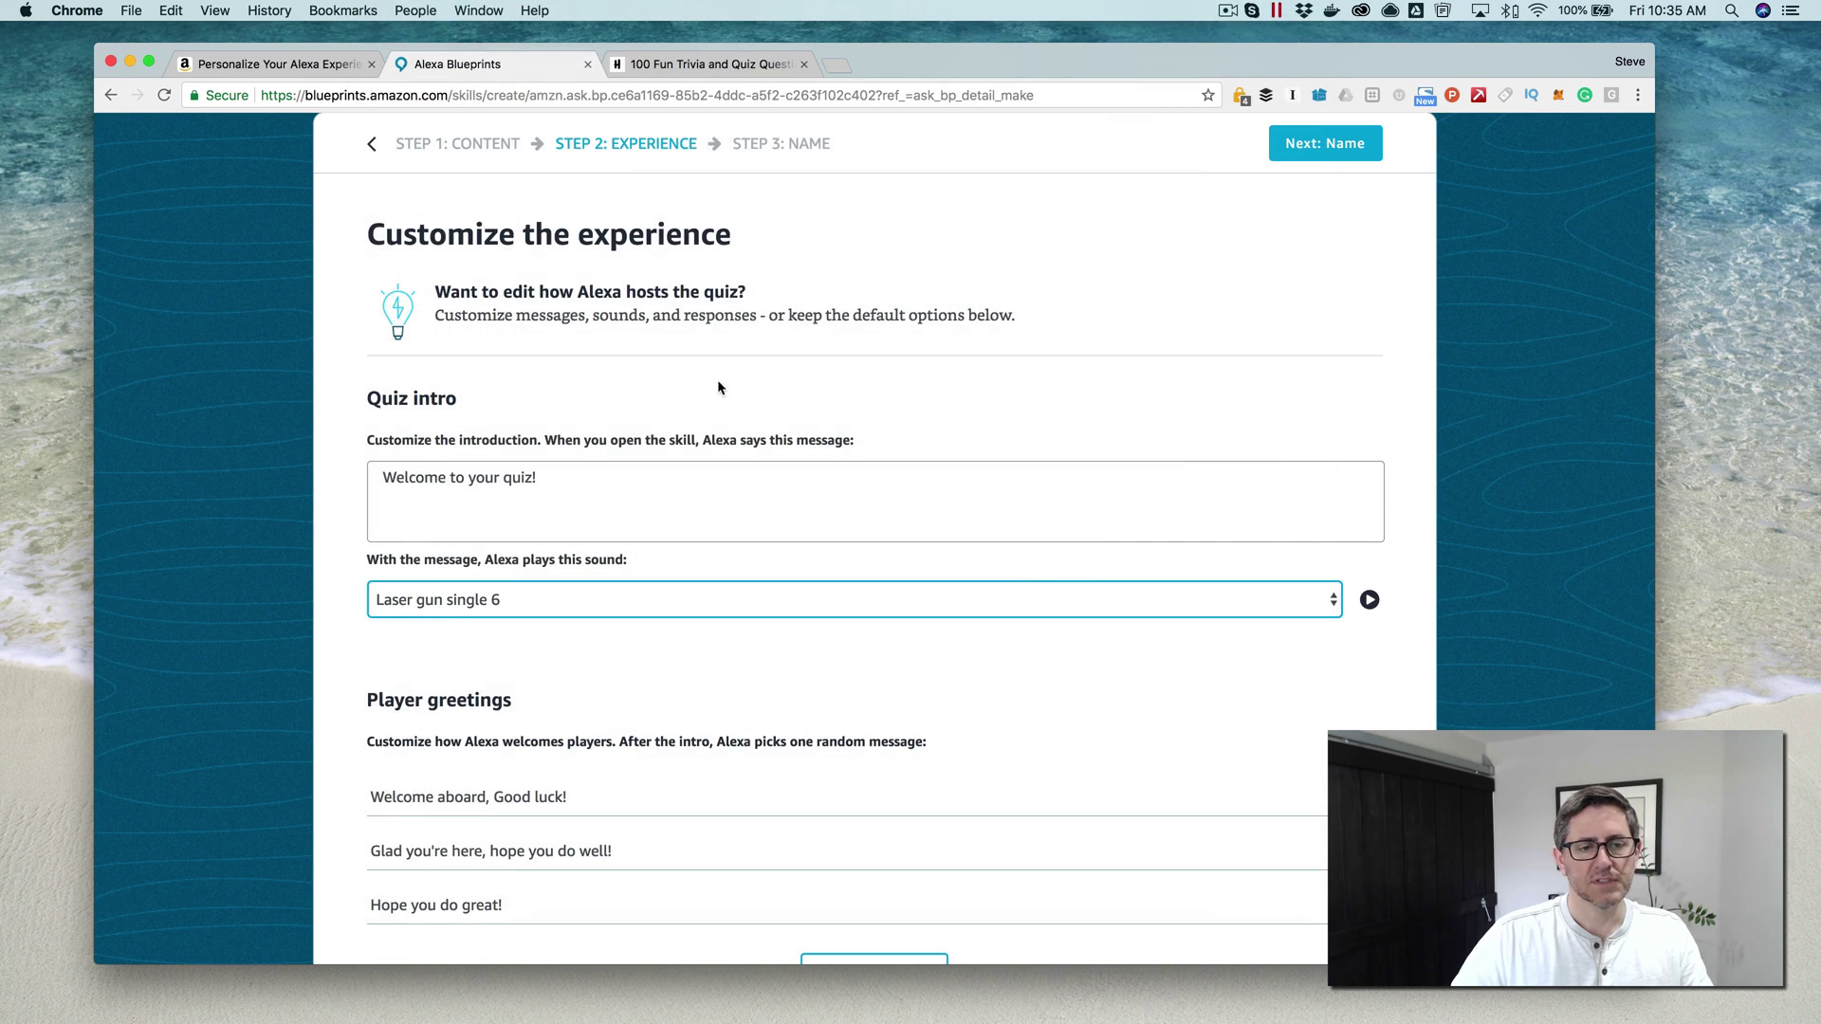
pyautogui.click(1368, 601)
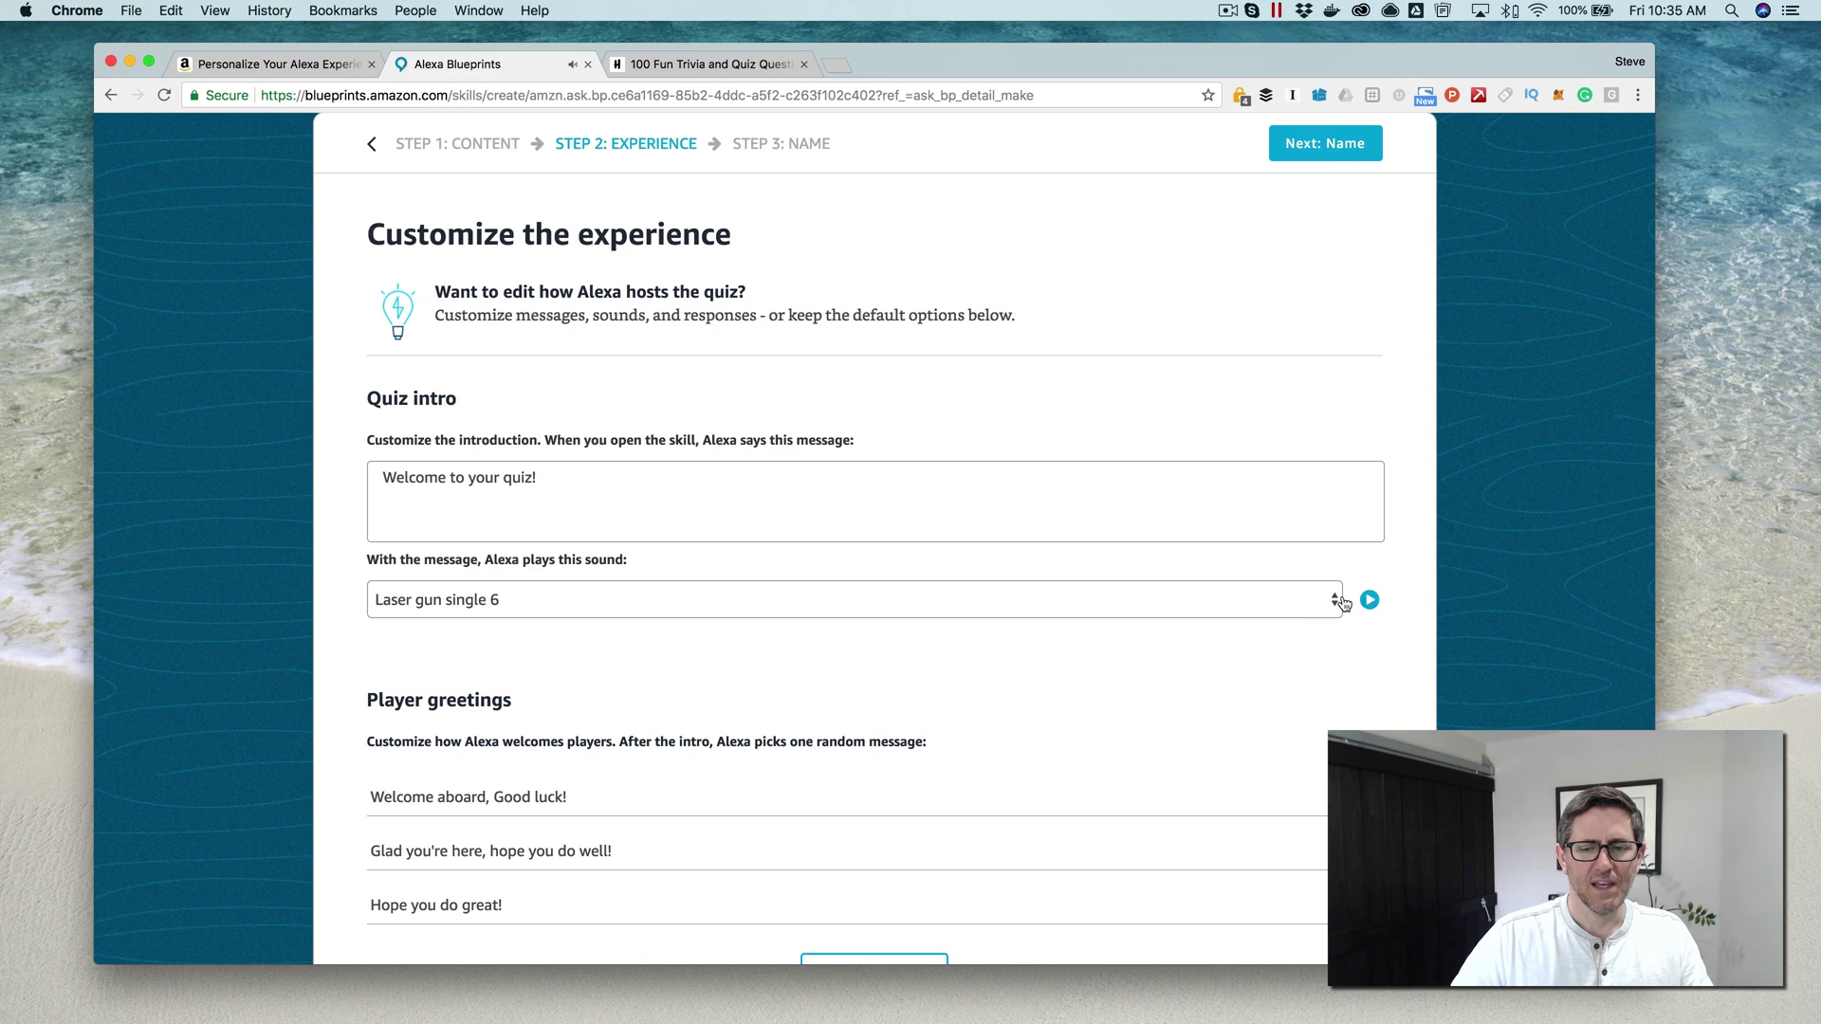
pyautogui.click(1333, 600)
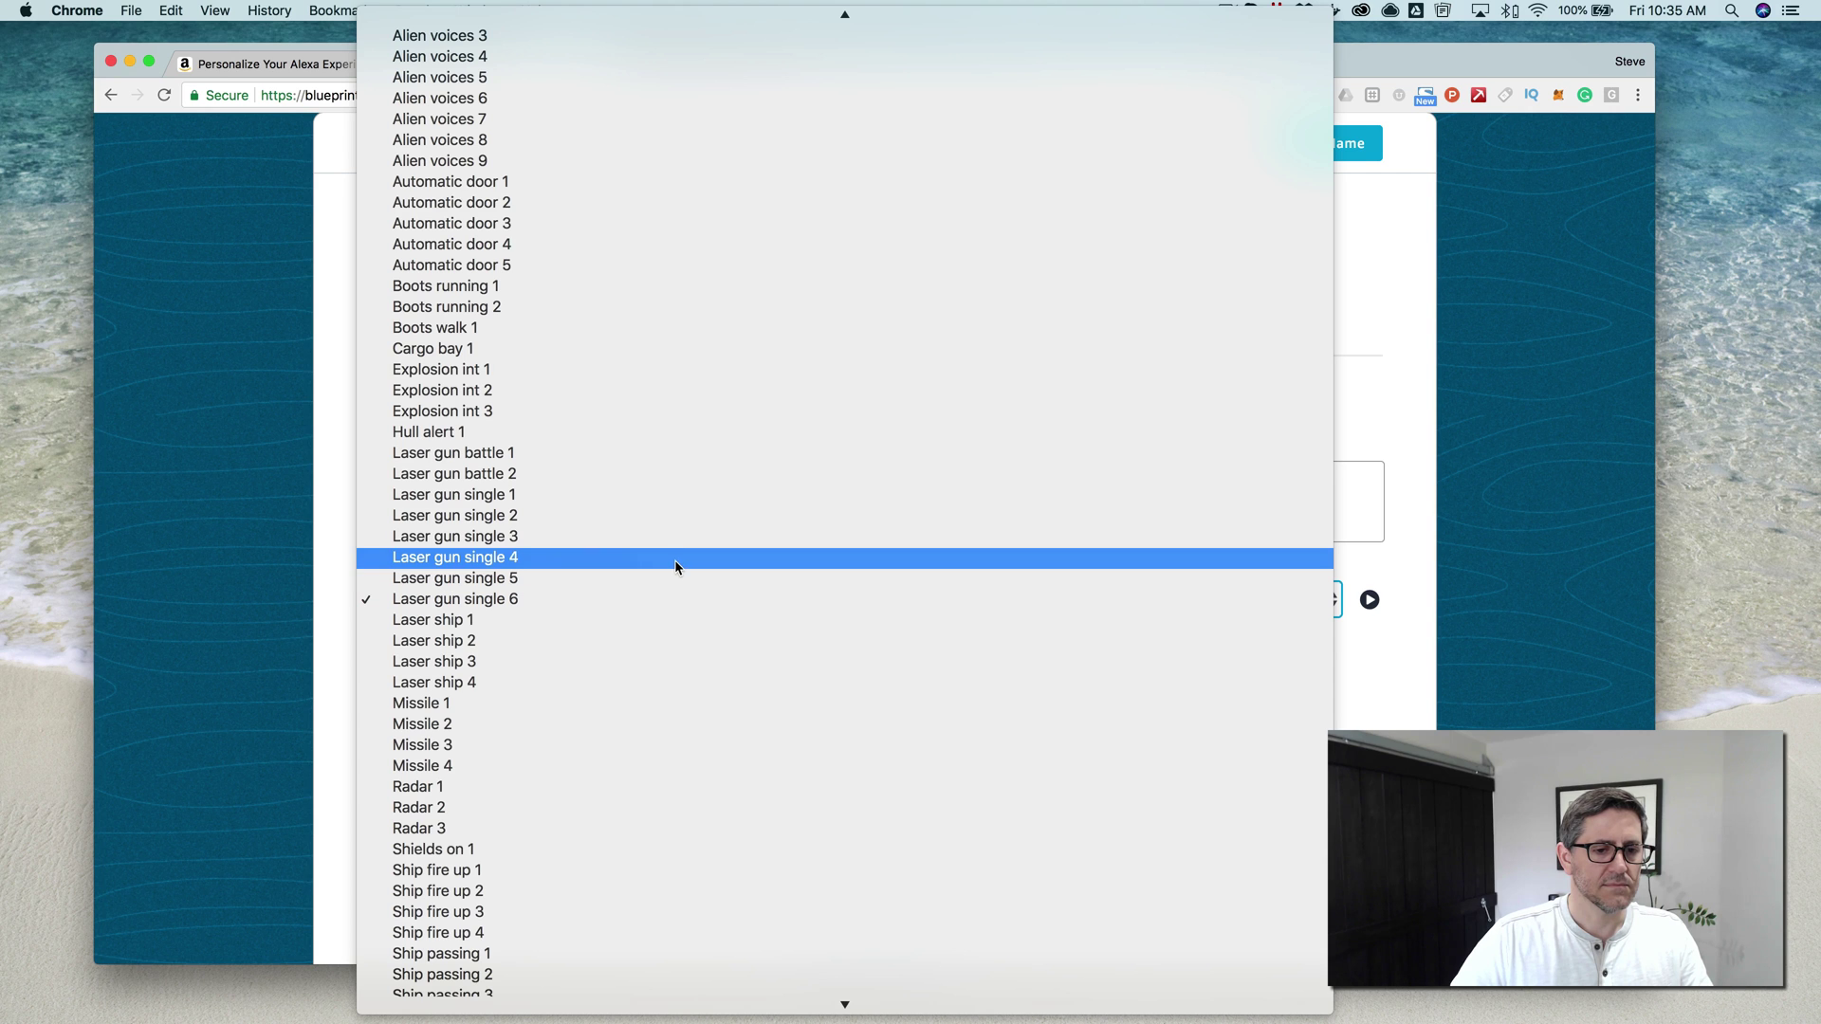
pyautogui.click(683, 495)
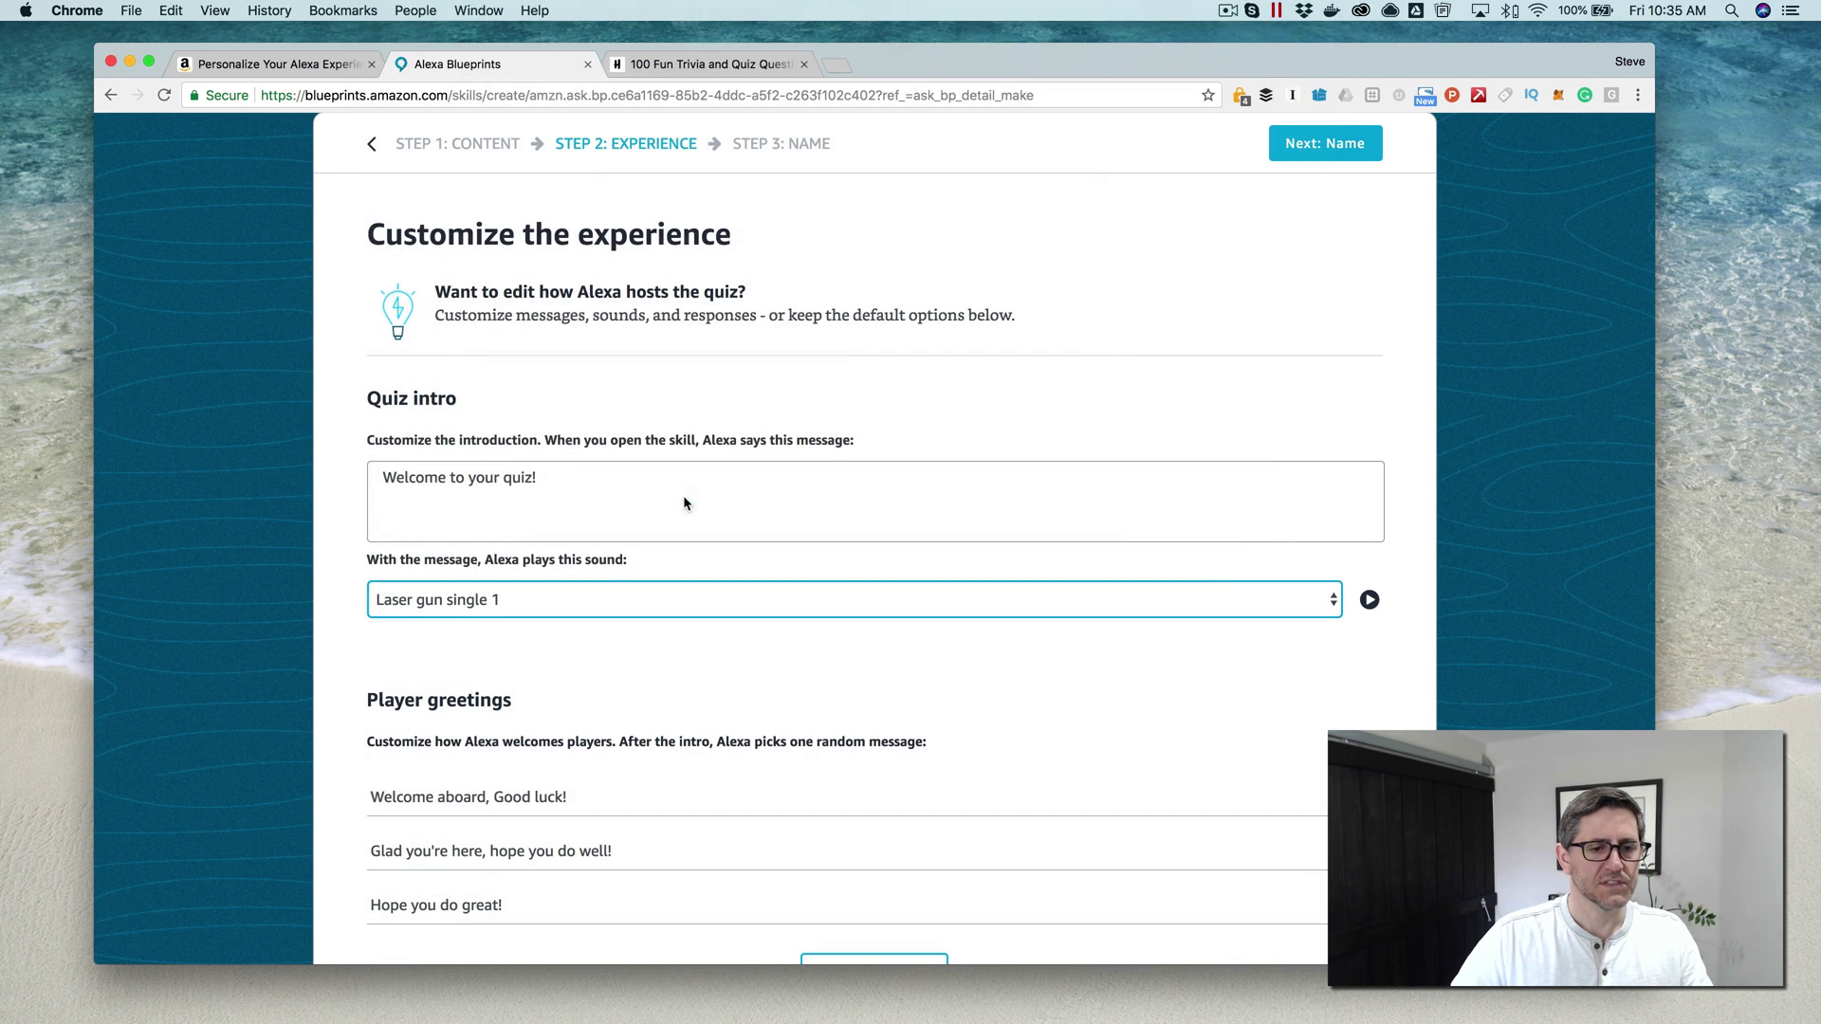
pyautogui.click(1369, 601)
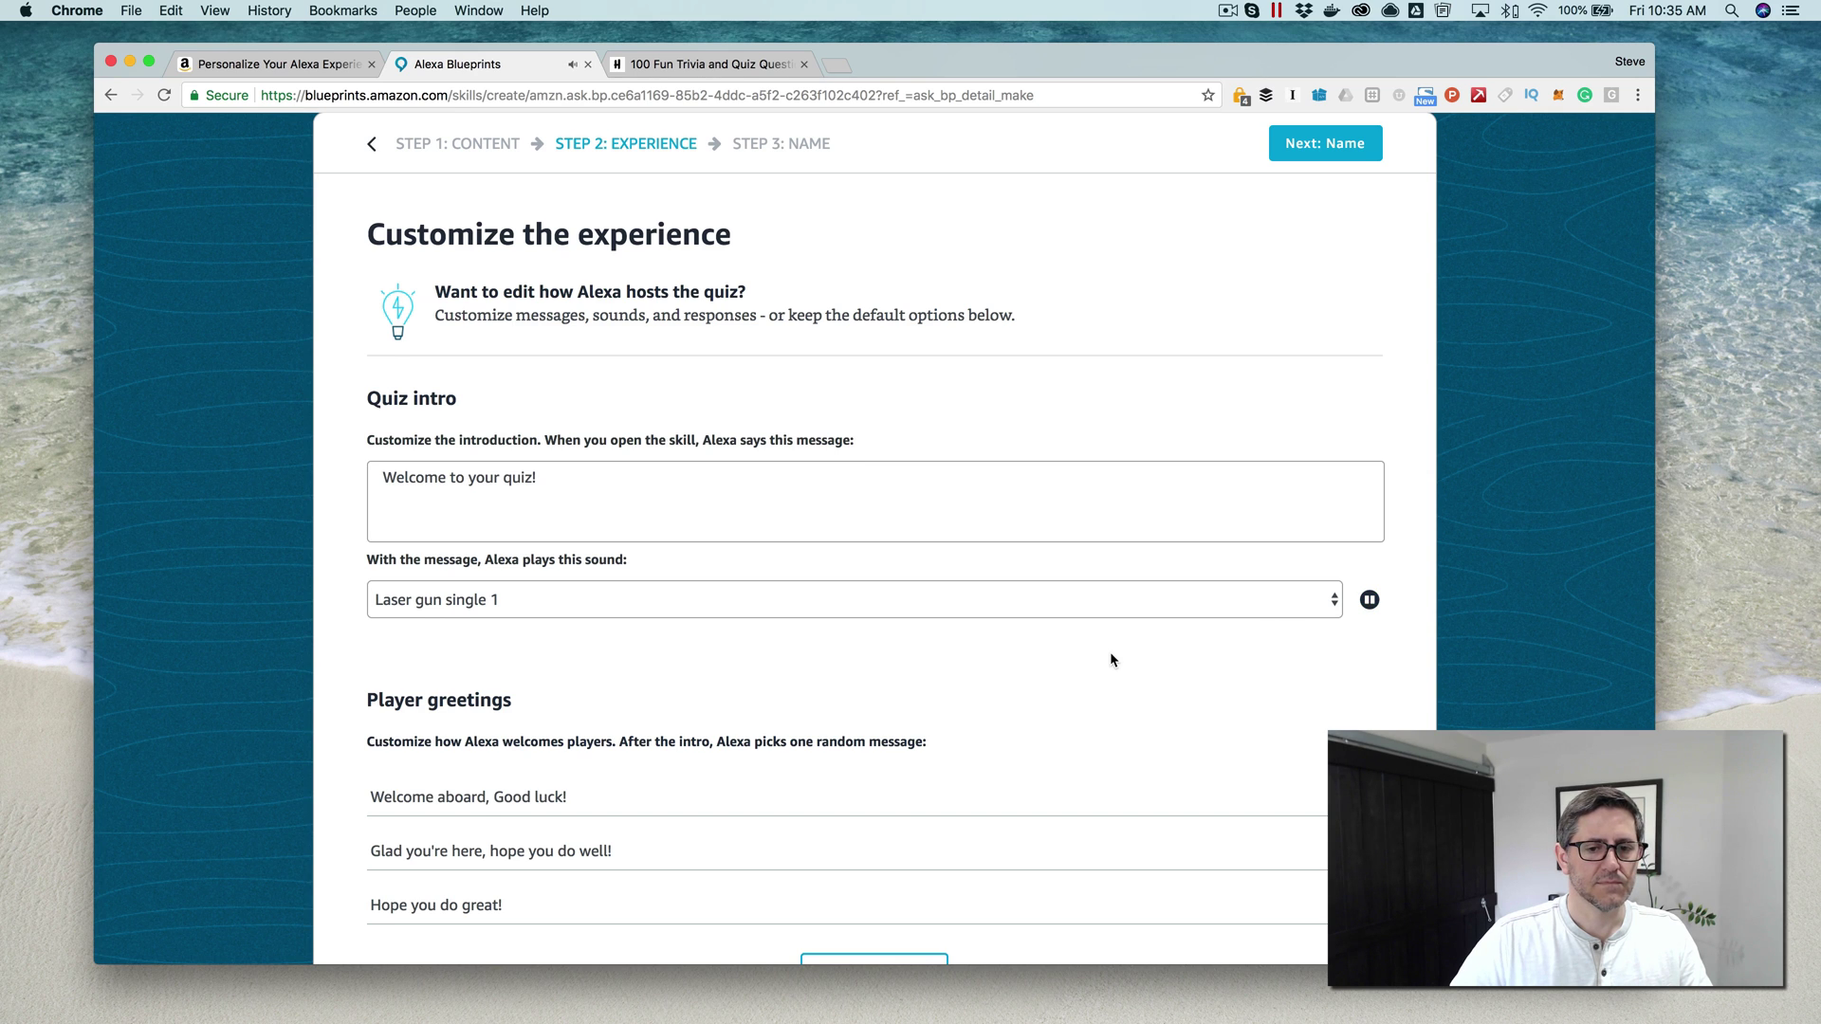
pyautogui.scroll(-3, 1110, 652)
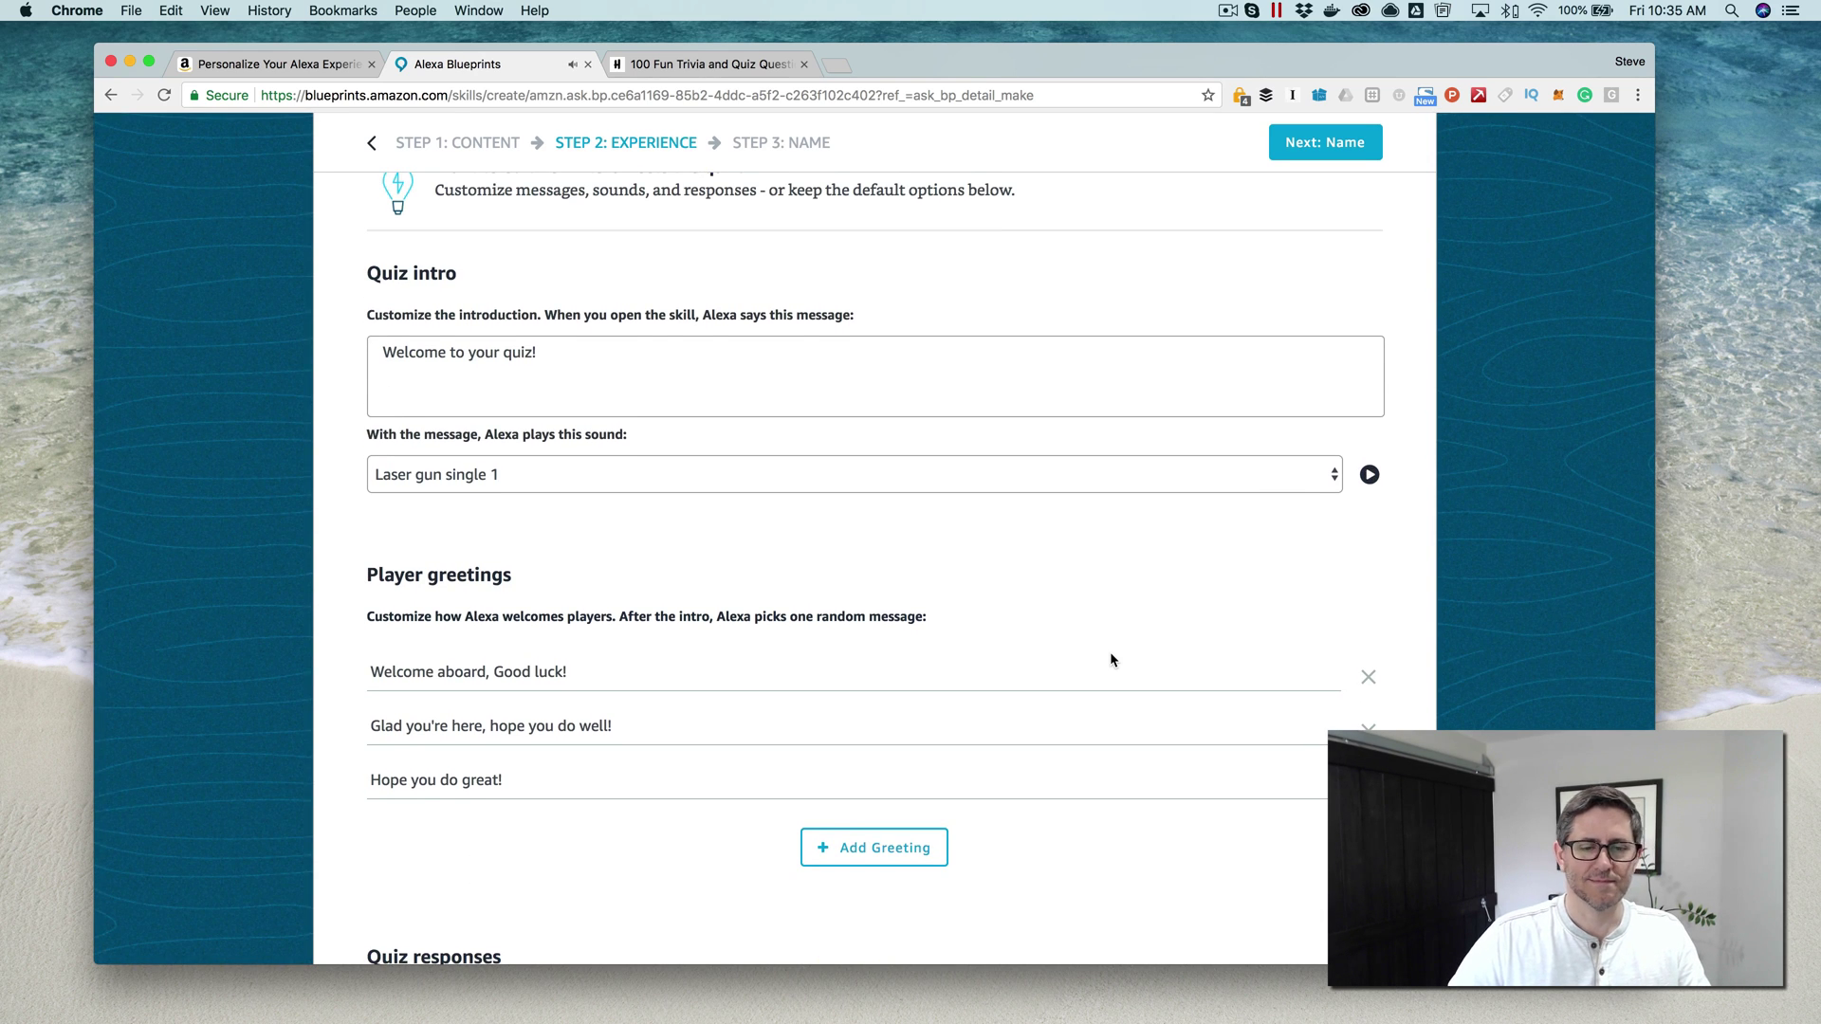
pyautogui.scroll(-3, 1111, 654)
pyautogui.scroll(-1, 1111, 653)
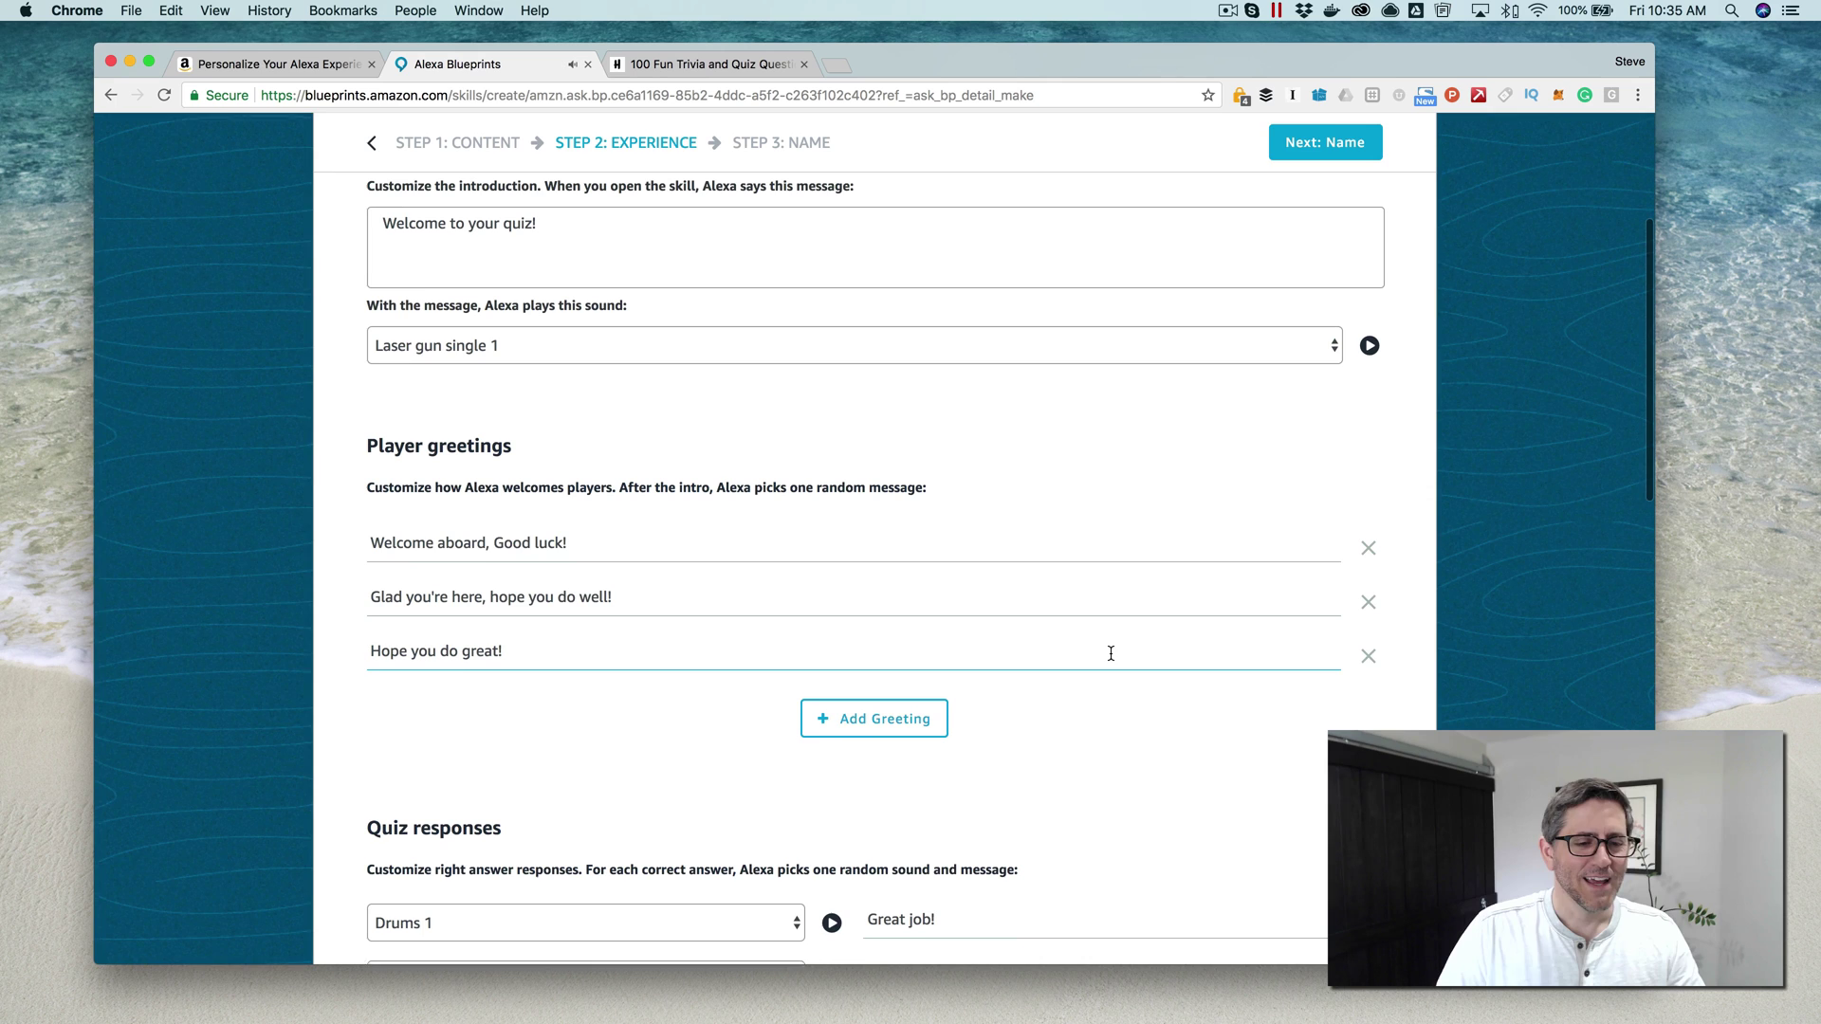
pyautogui.scroll(-1, 789, 519)
pyautogui.click(789, 510)
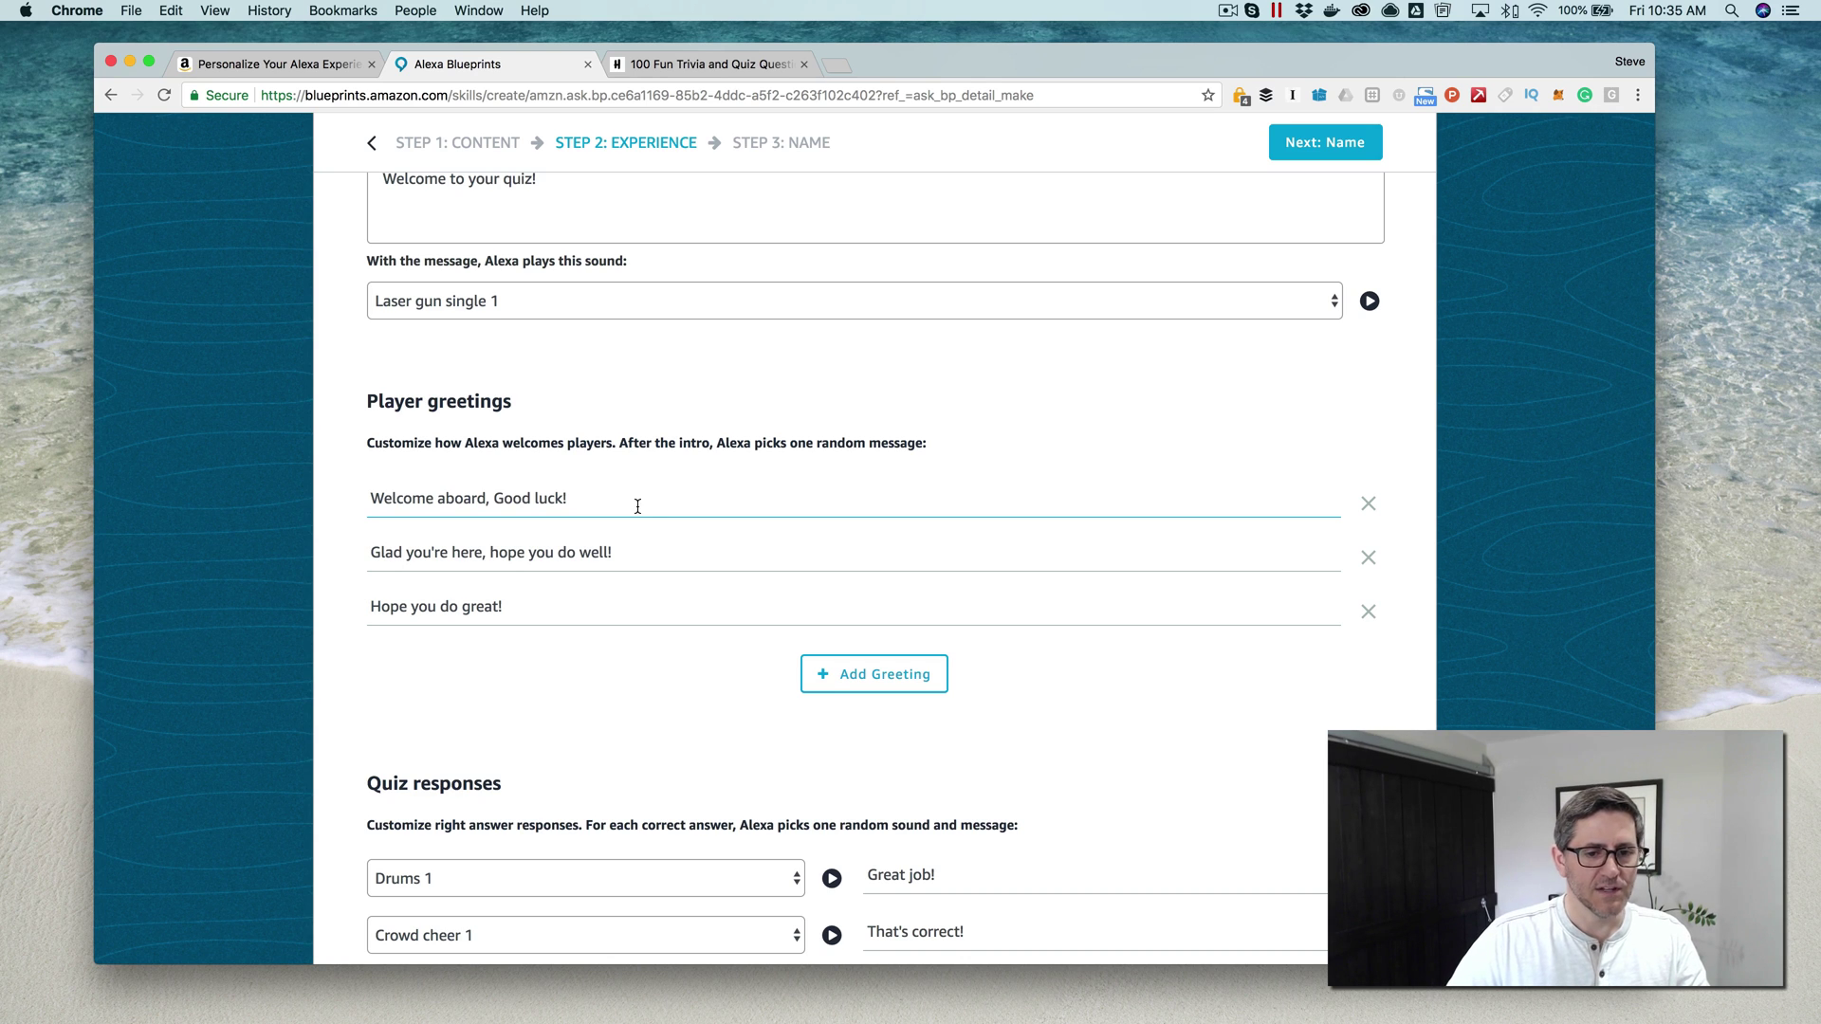
pyautogui.click(659, 659)
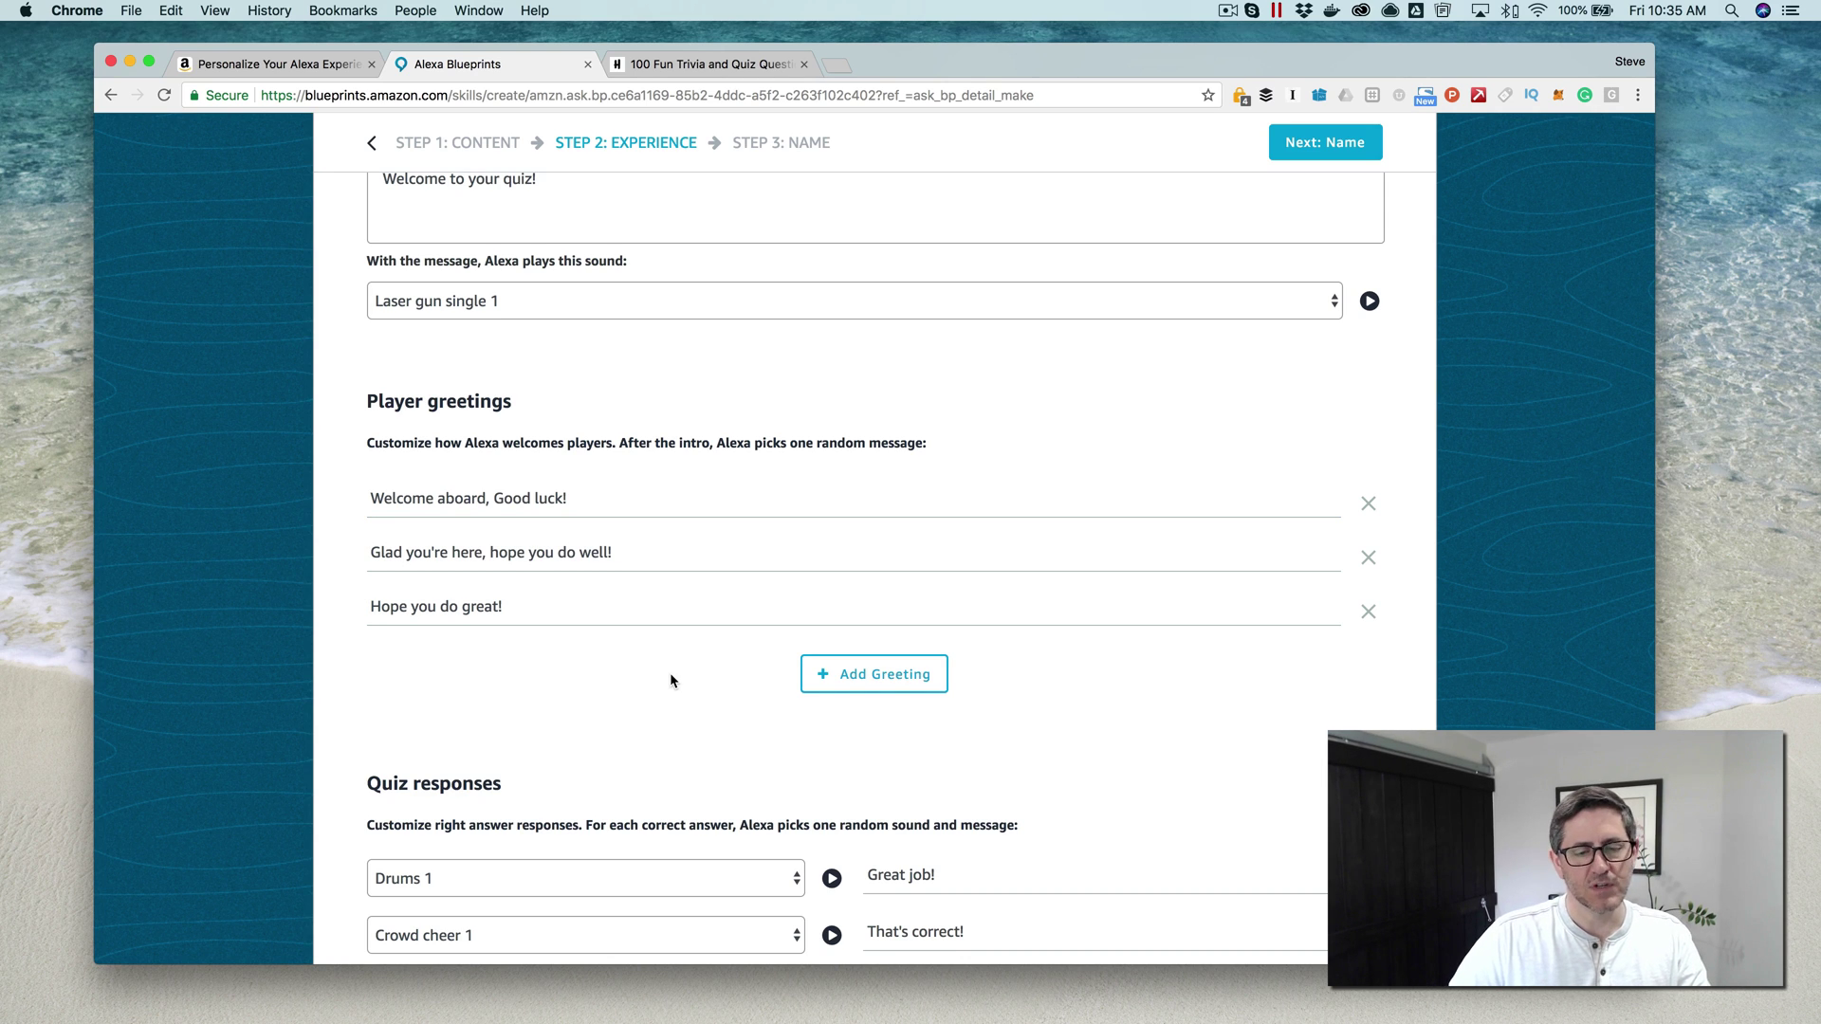
pyautogui.scroll(-5, 670, 675)
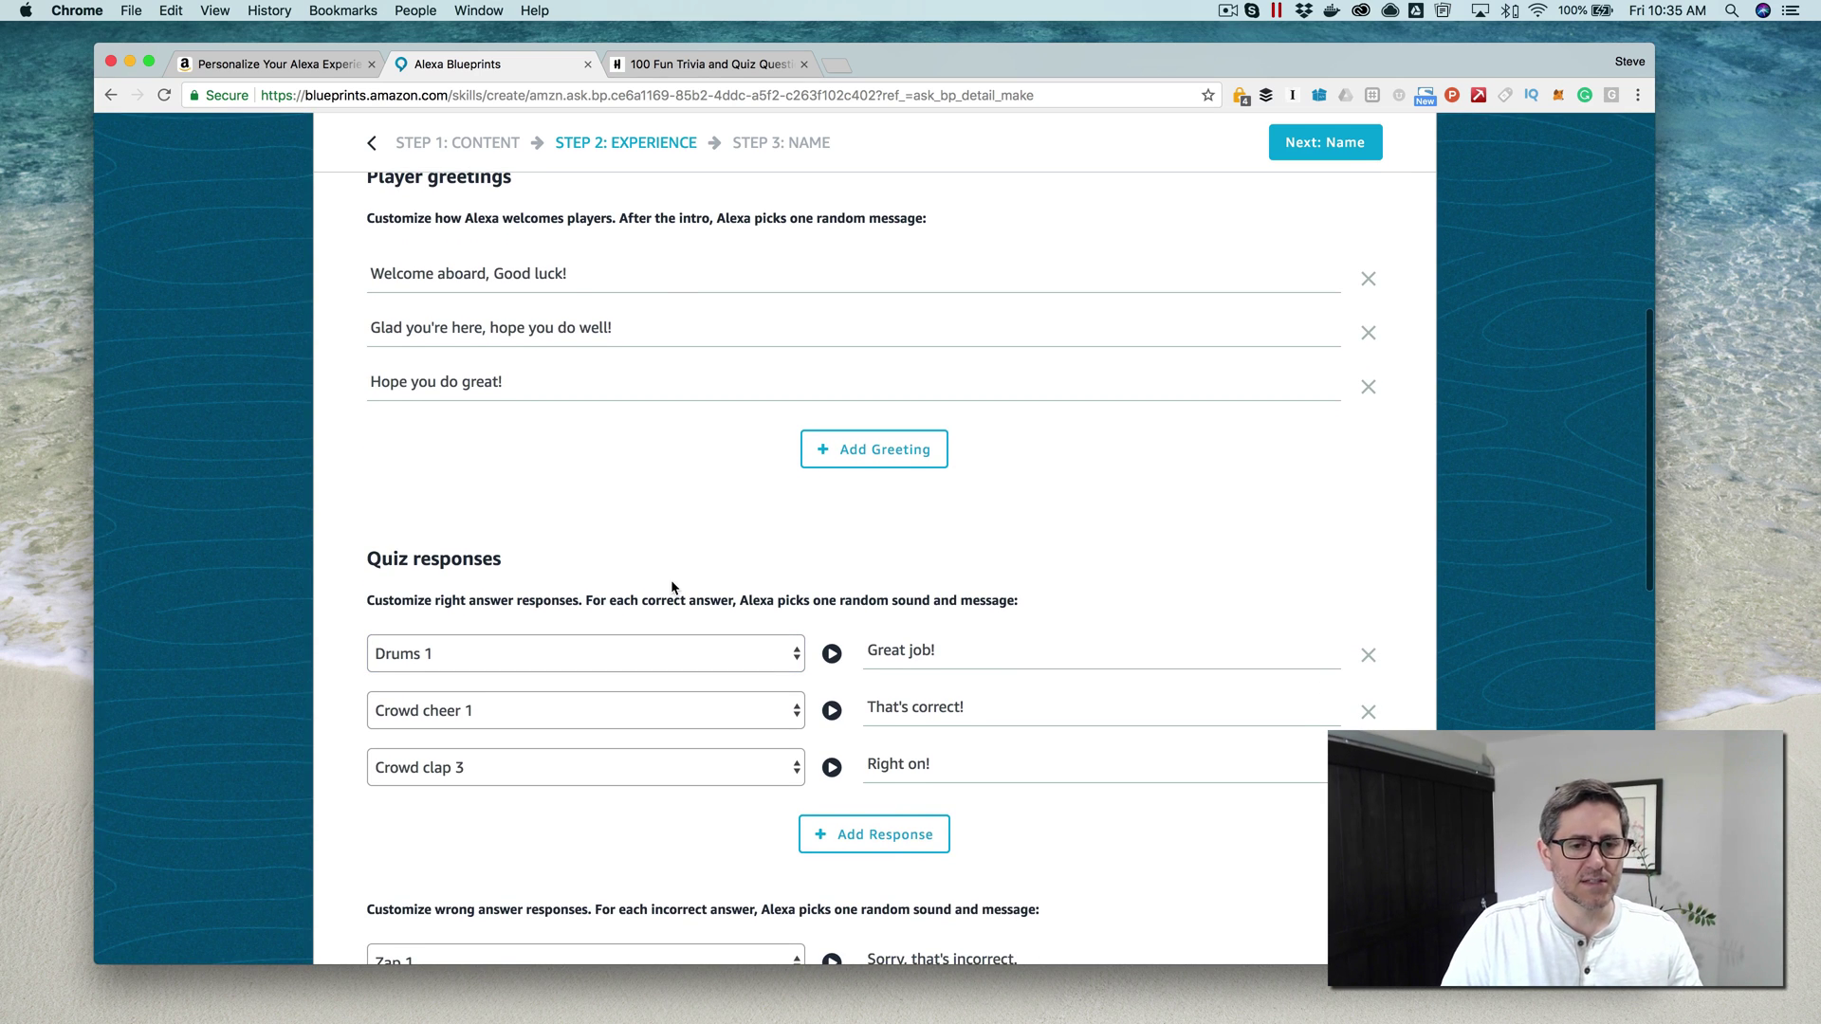
pyautogui.scroll(-2, 672, 586)
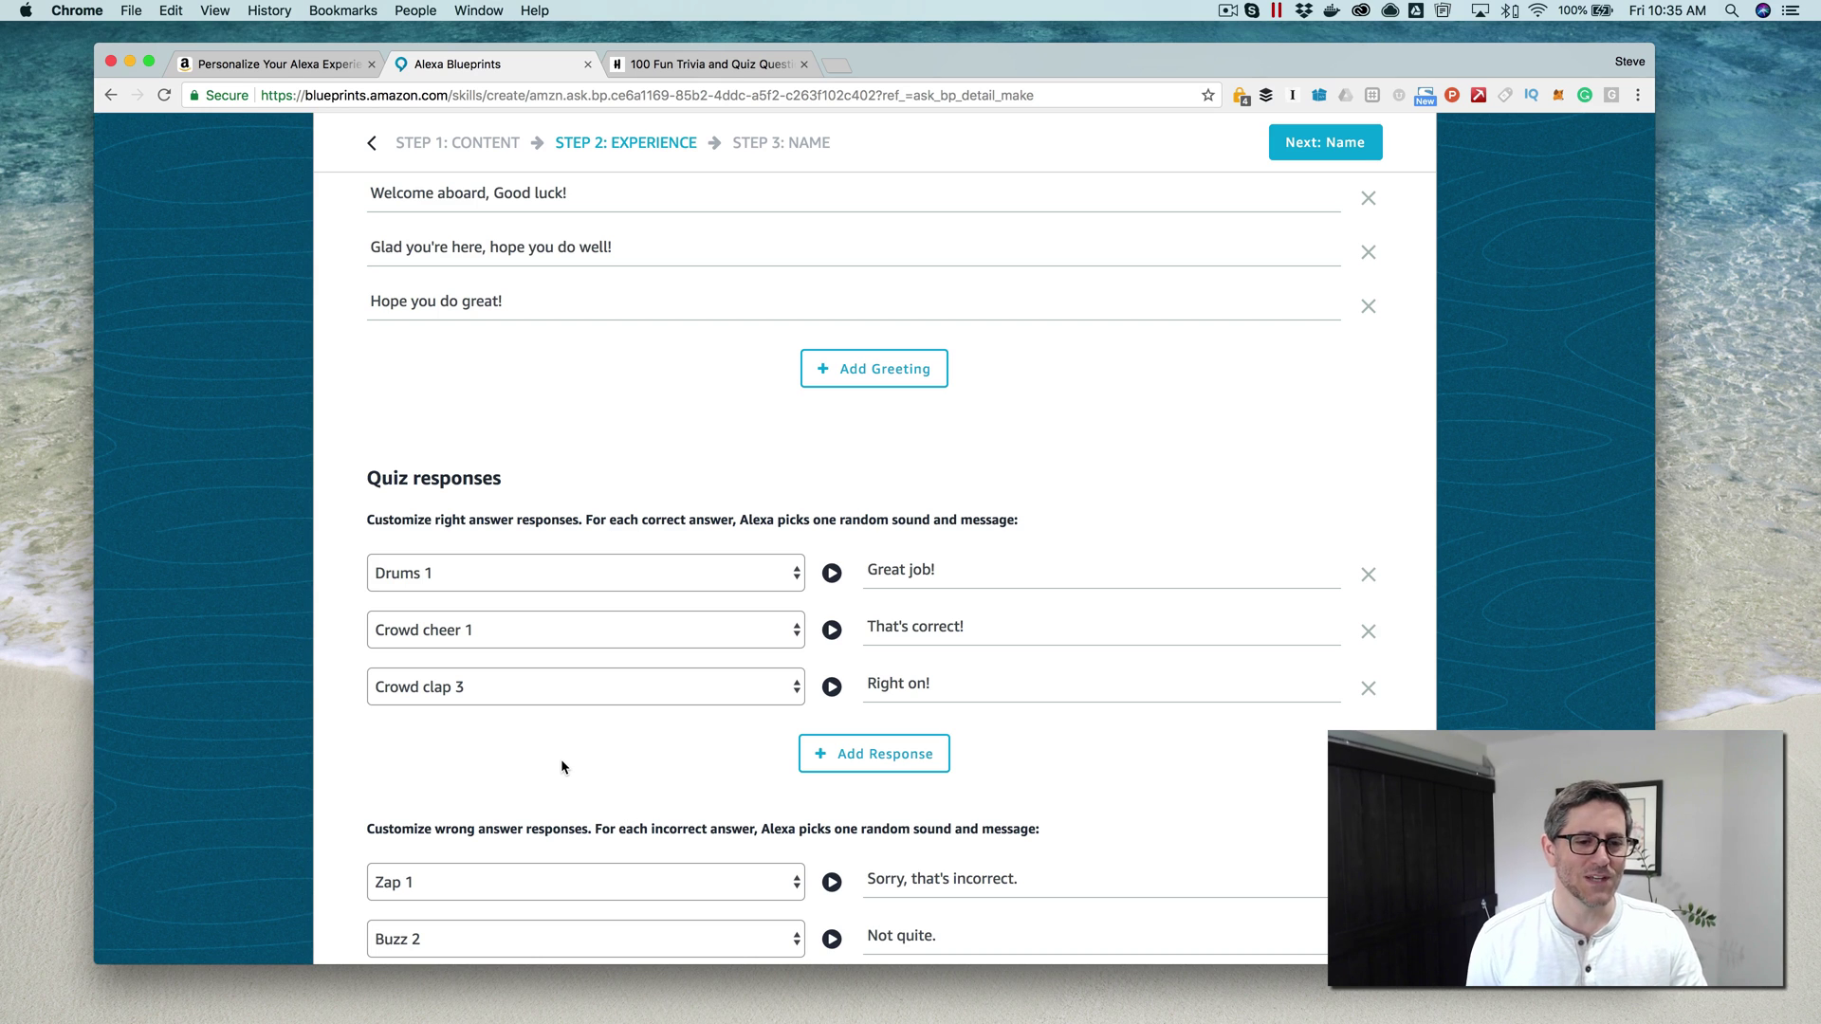
pyautogui.scroll(-1, 560, 766)
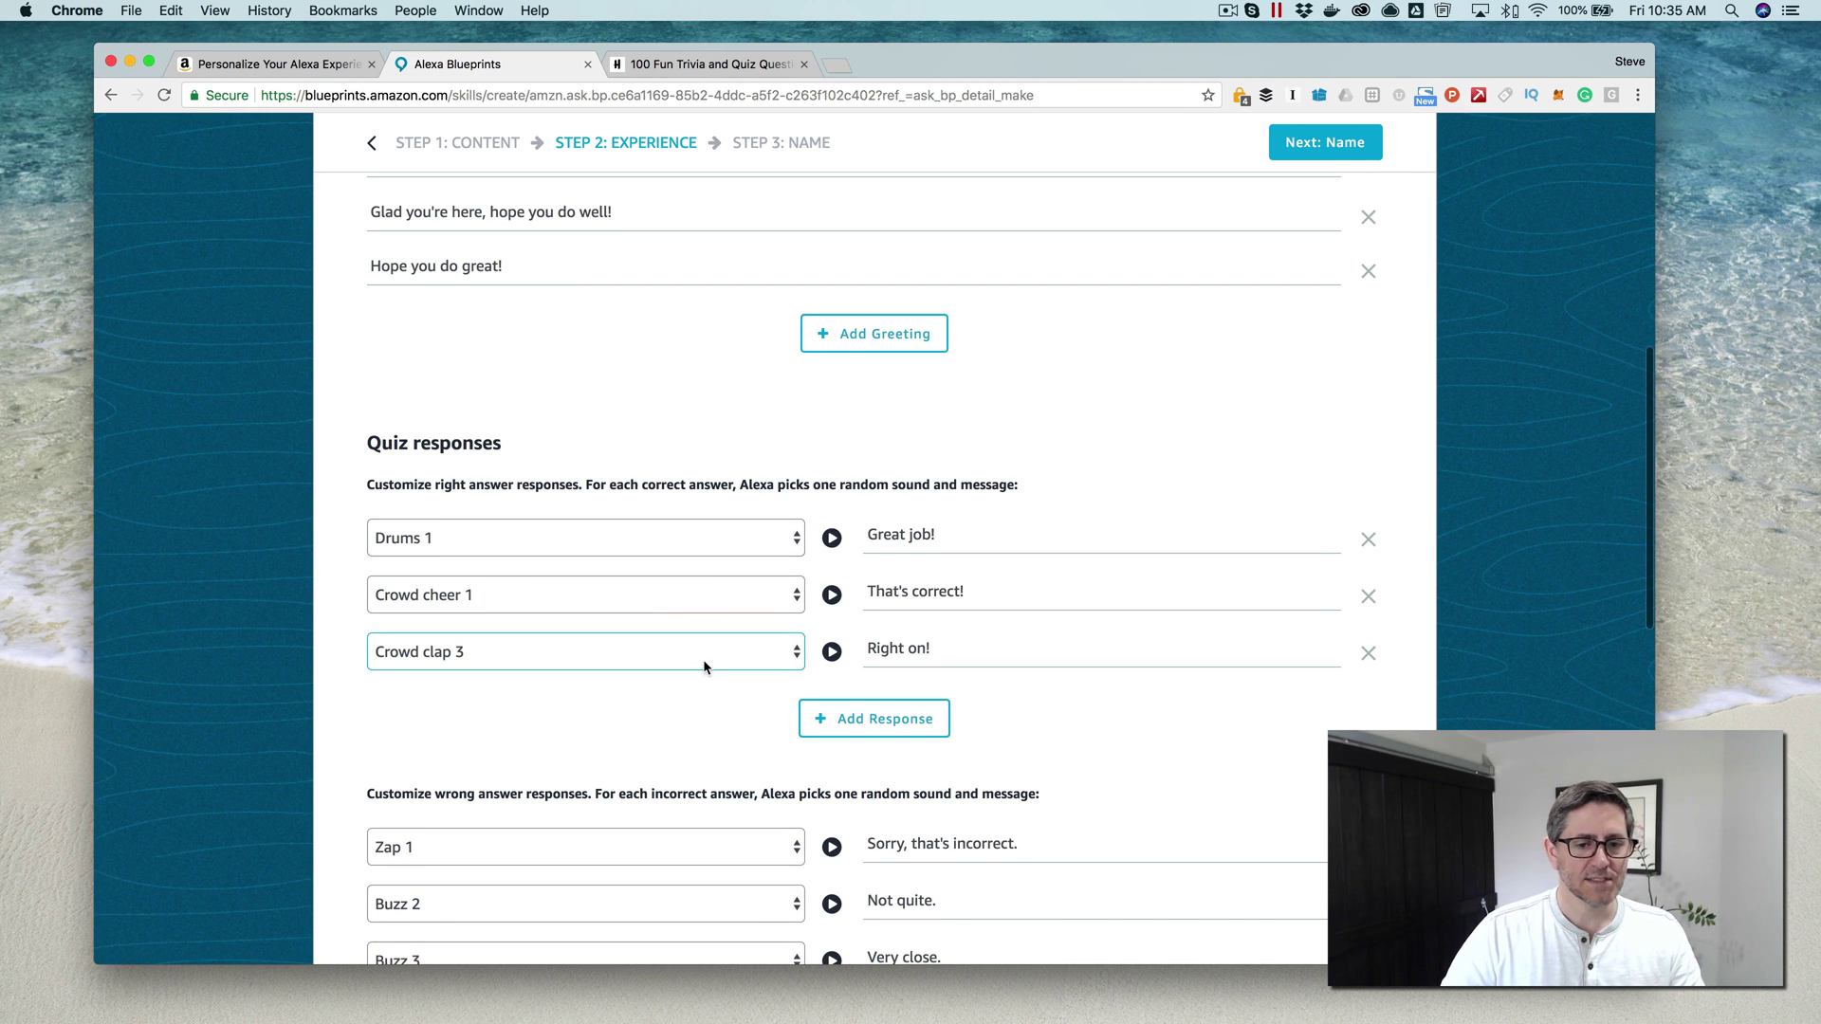
pyautogui.scroll(-5, 702, 658)
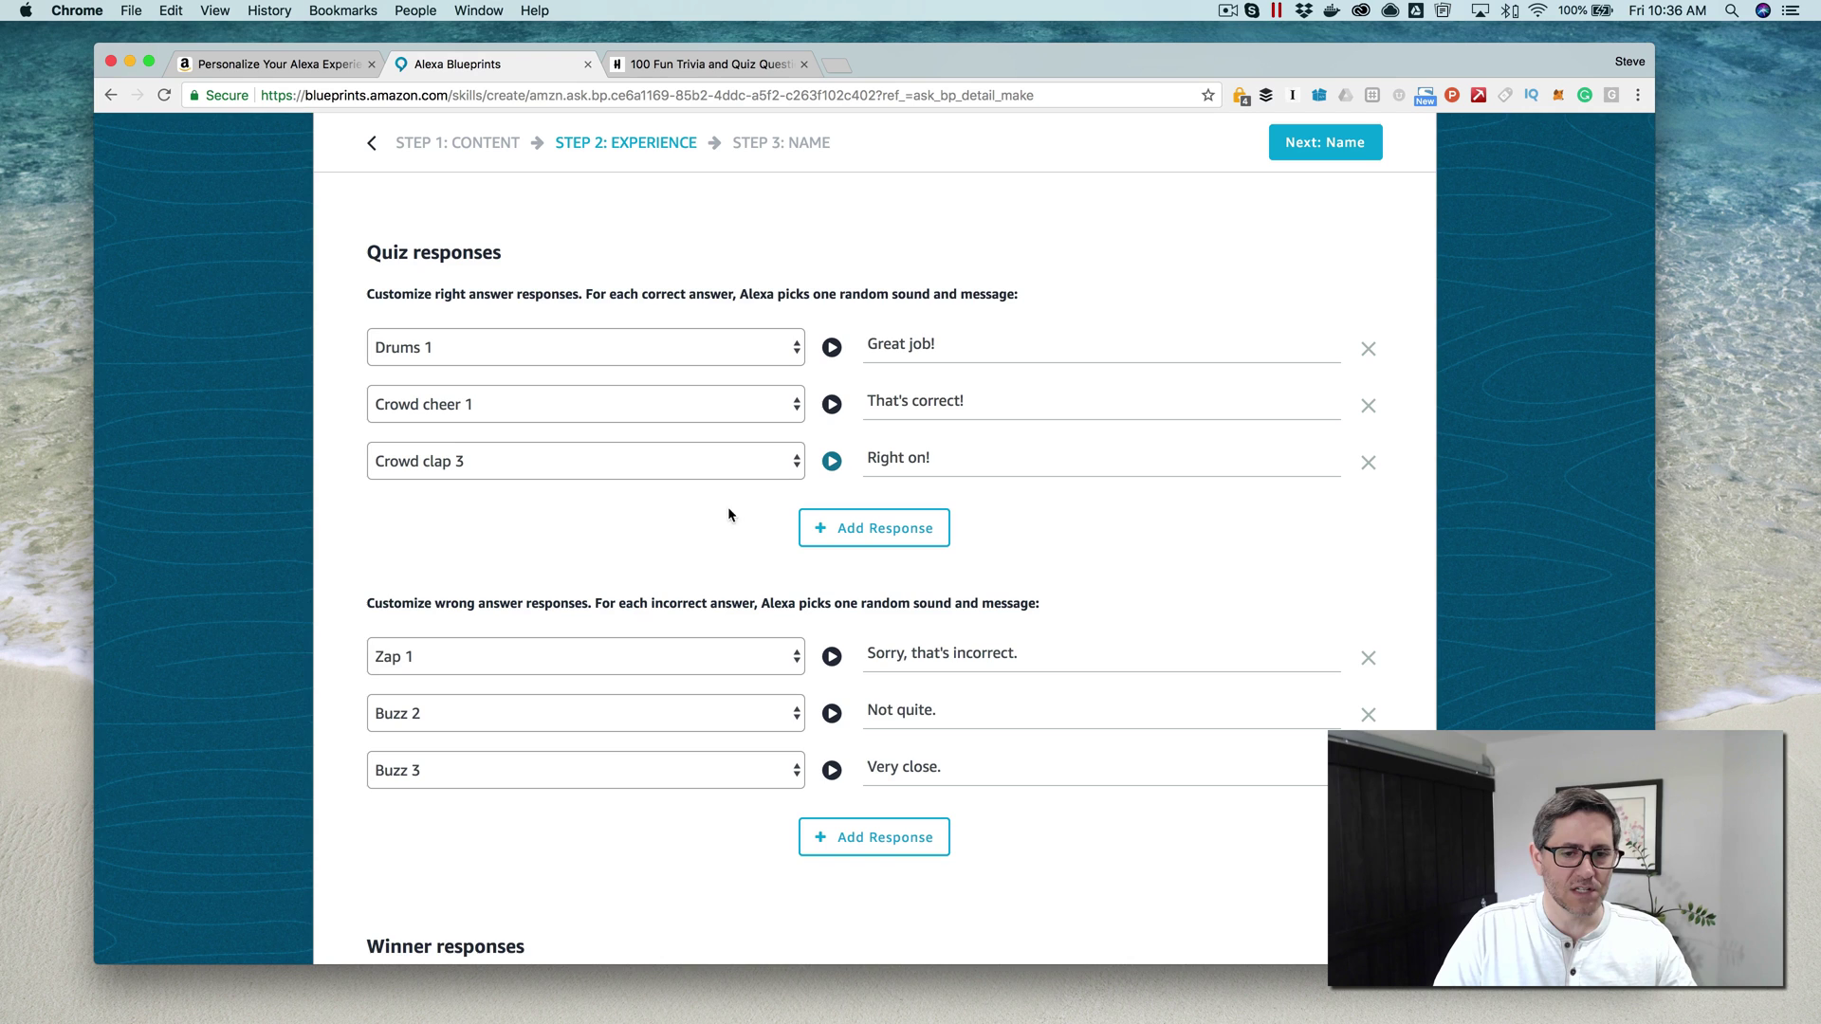
pyautogui.scroll(-3, 690, 550)
pyautogui.scroll(-3, 686, 548)
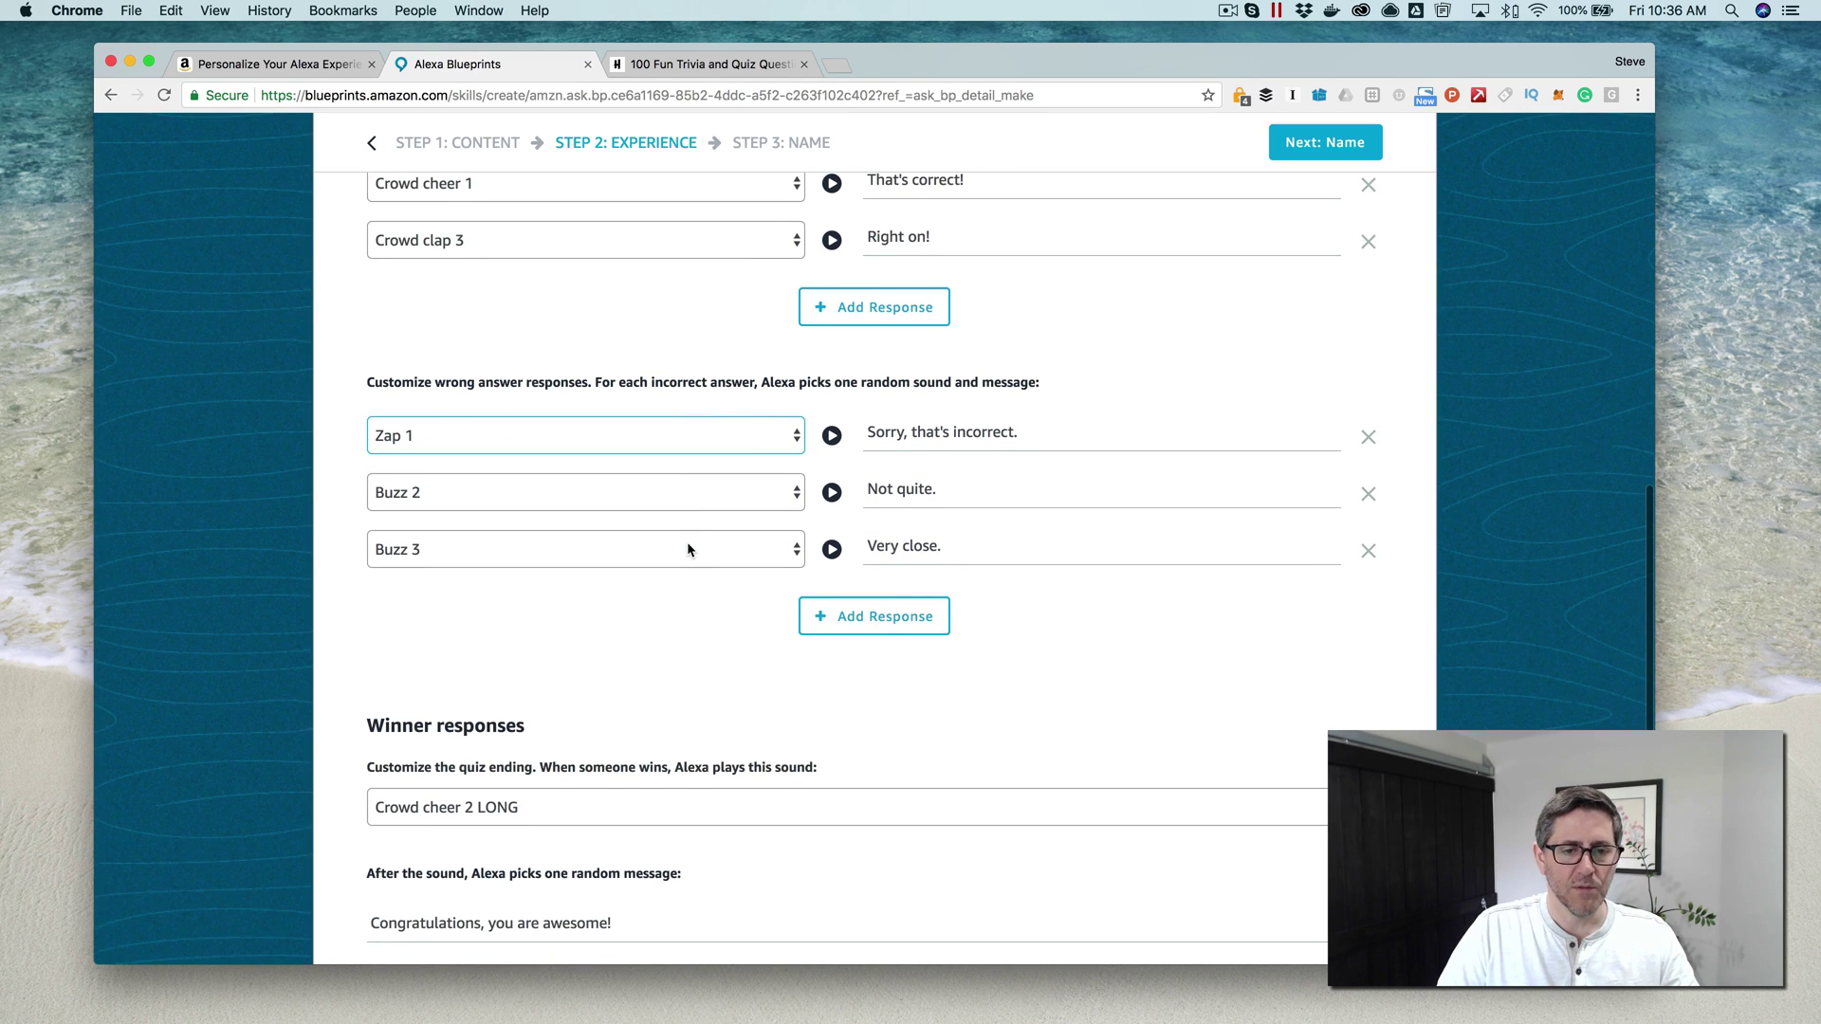
pyautogui.scroll(-2, 662, 692)
pyautogui.scroll(-1, 663, 693)
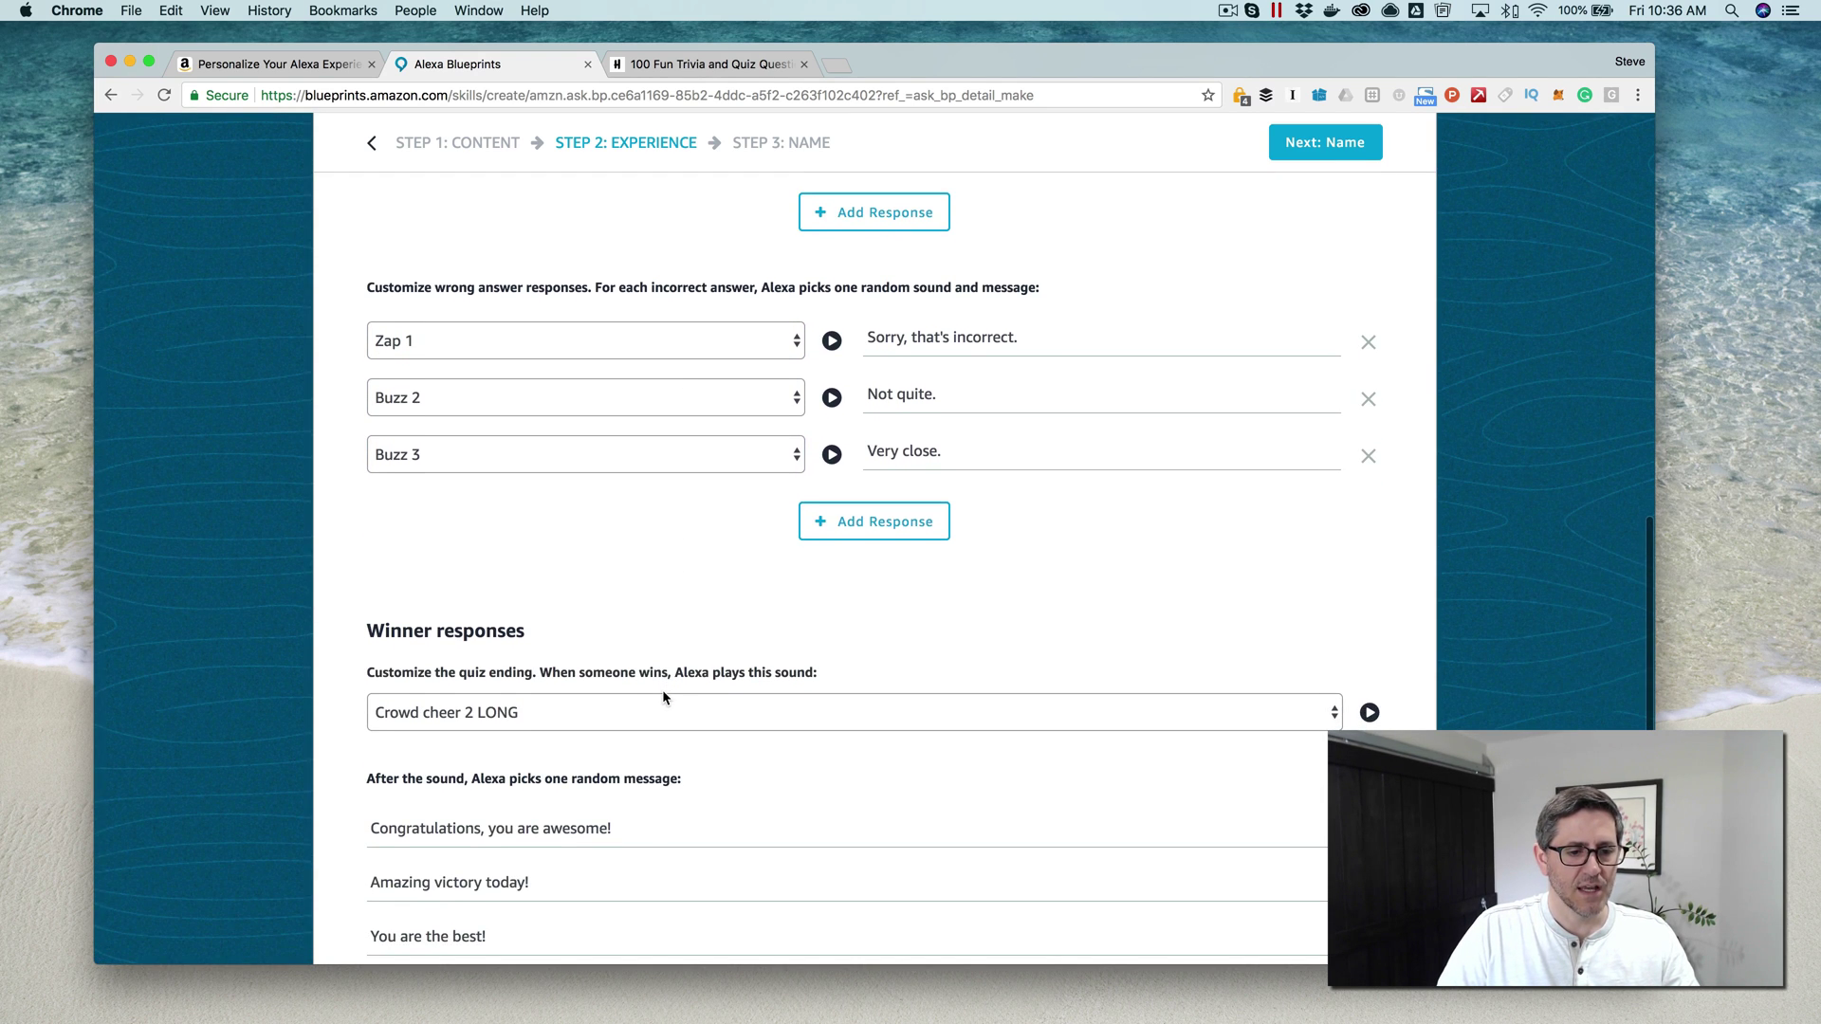
pyautogui.scroll(-2, 663, 692)
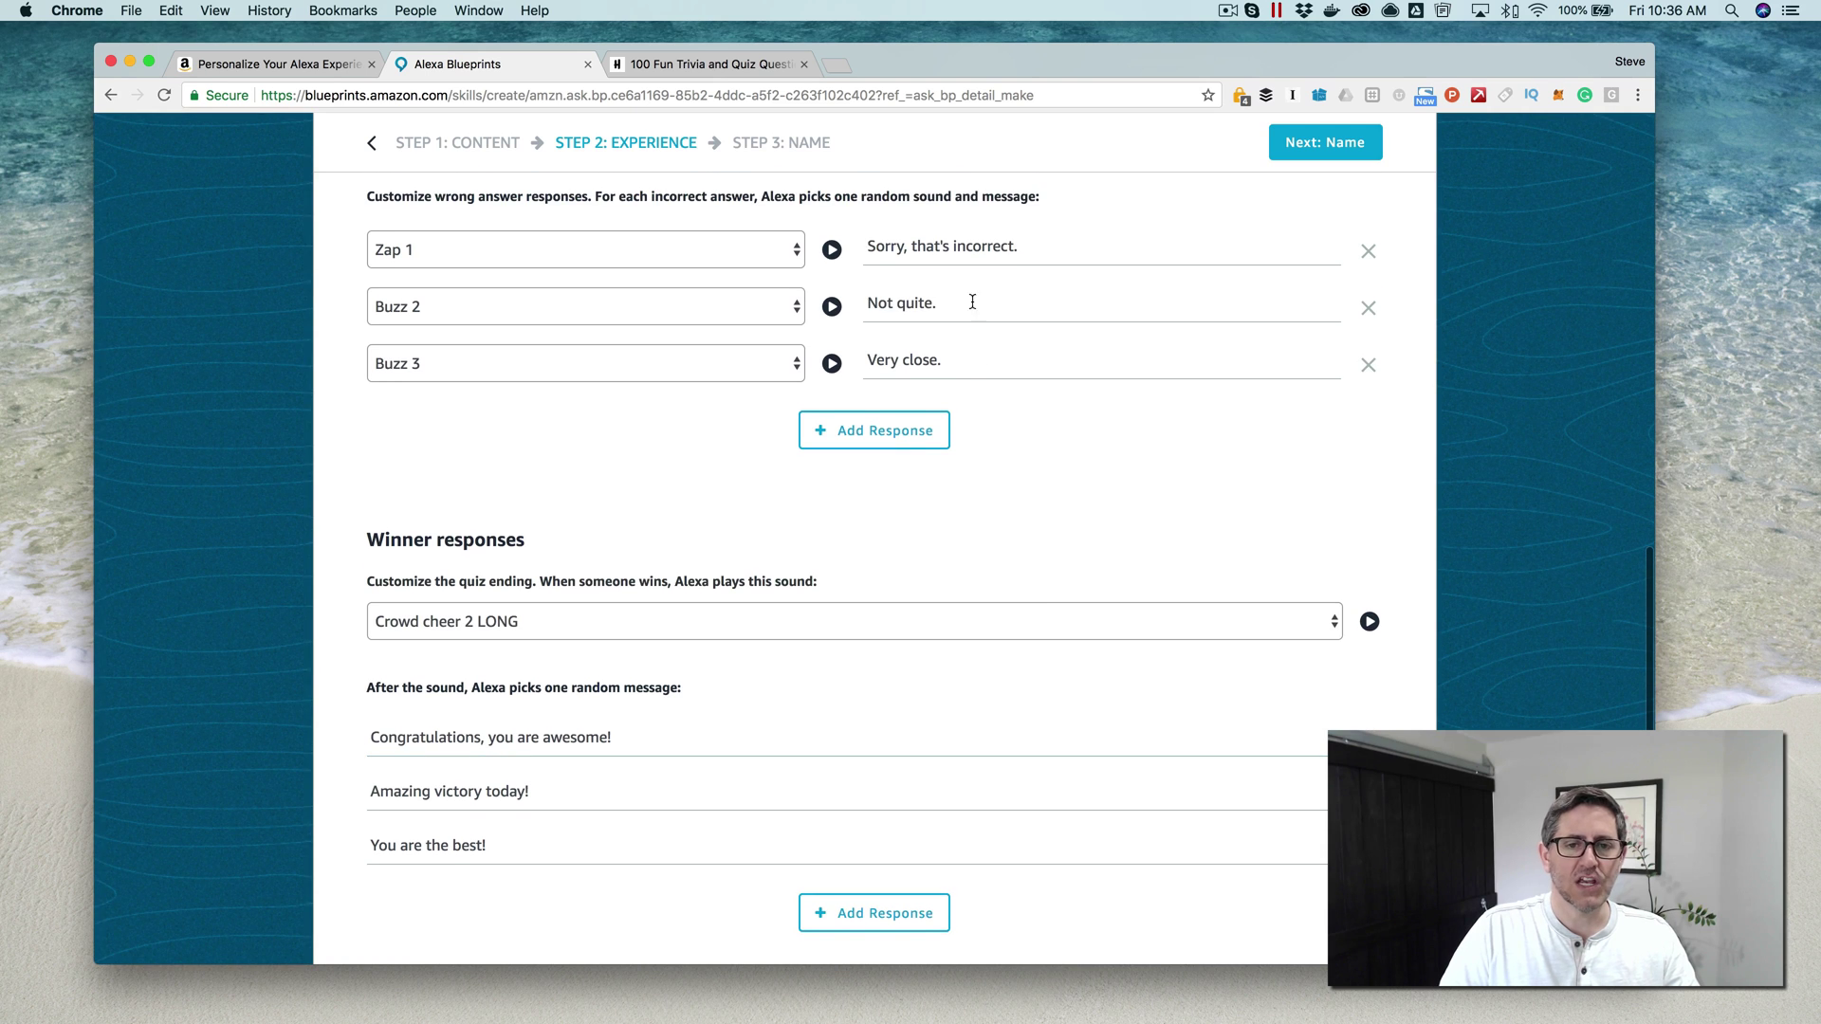
pyautogui.scroll(-6, 640, 502)
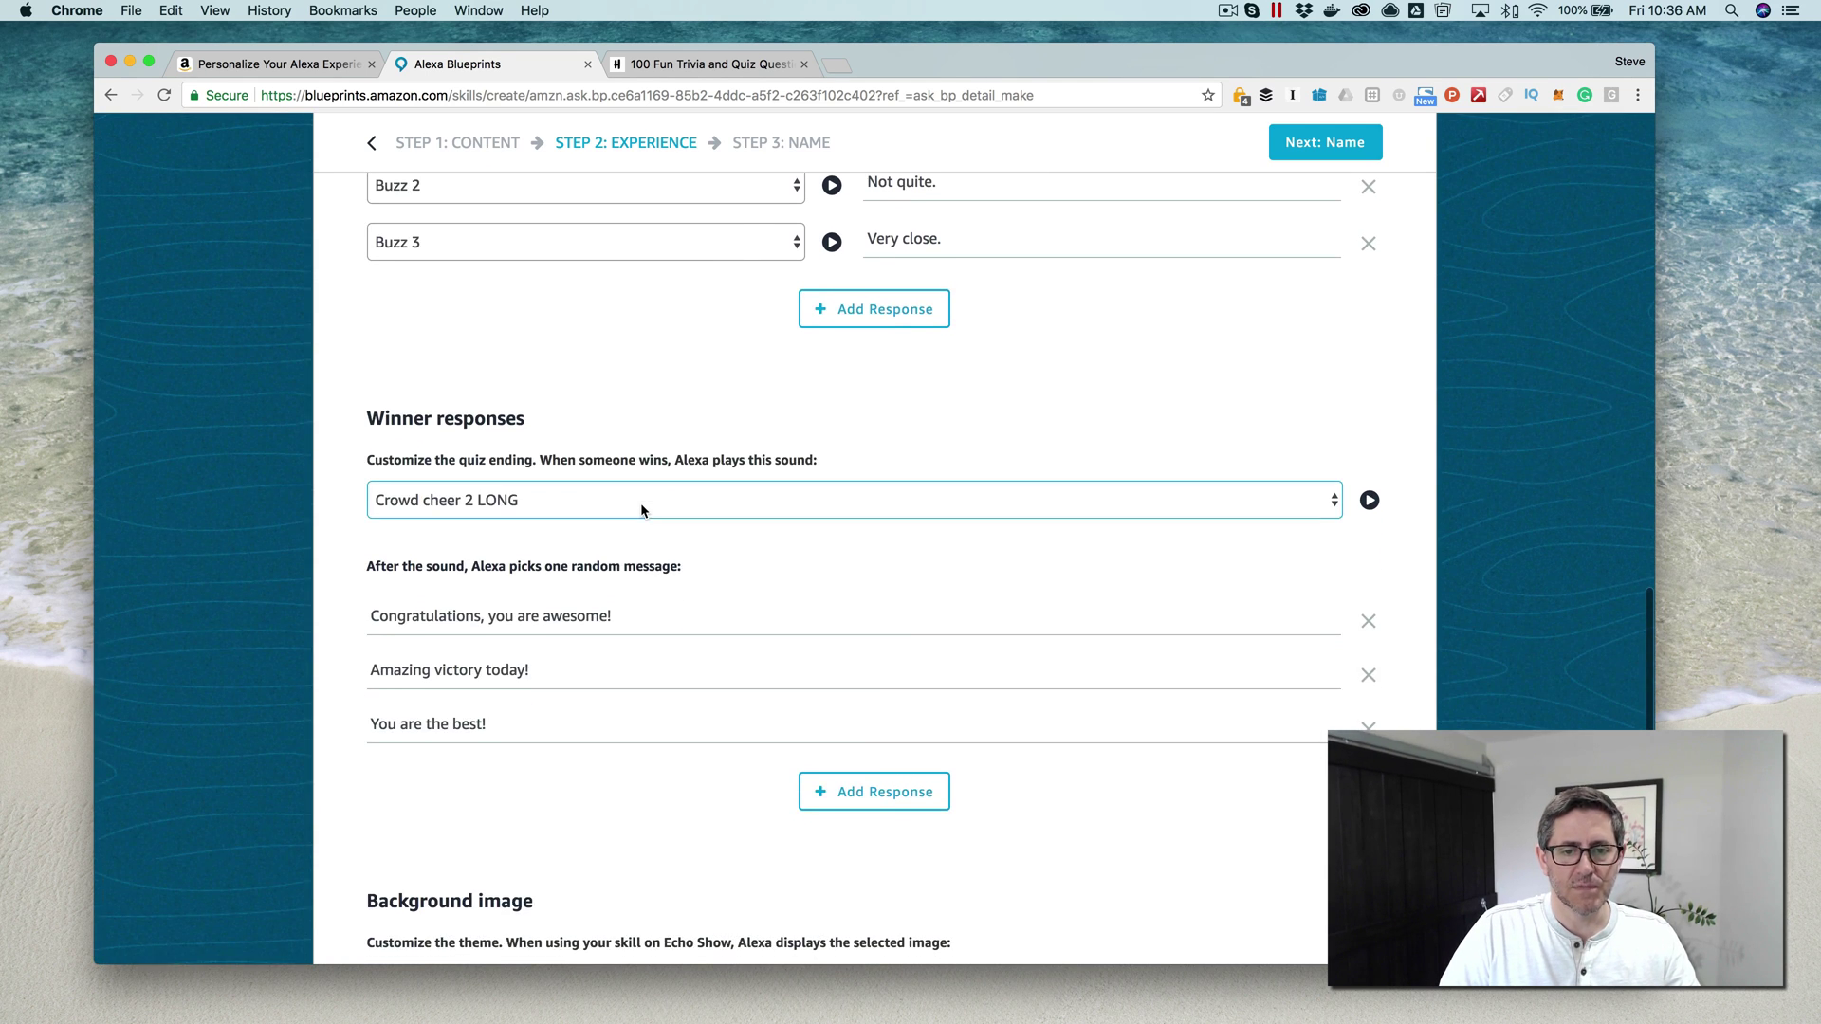
pyautogui.scroll(-1, 641, 508)
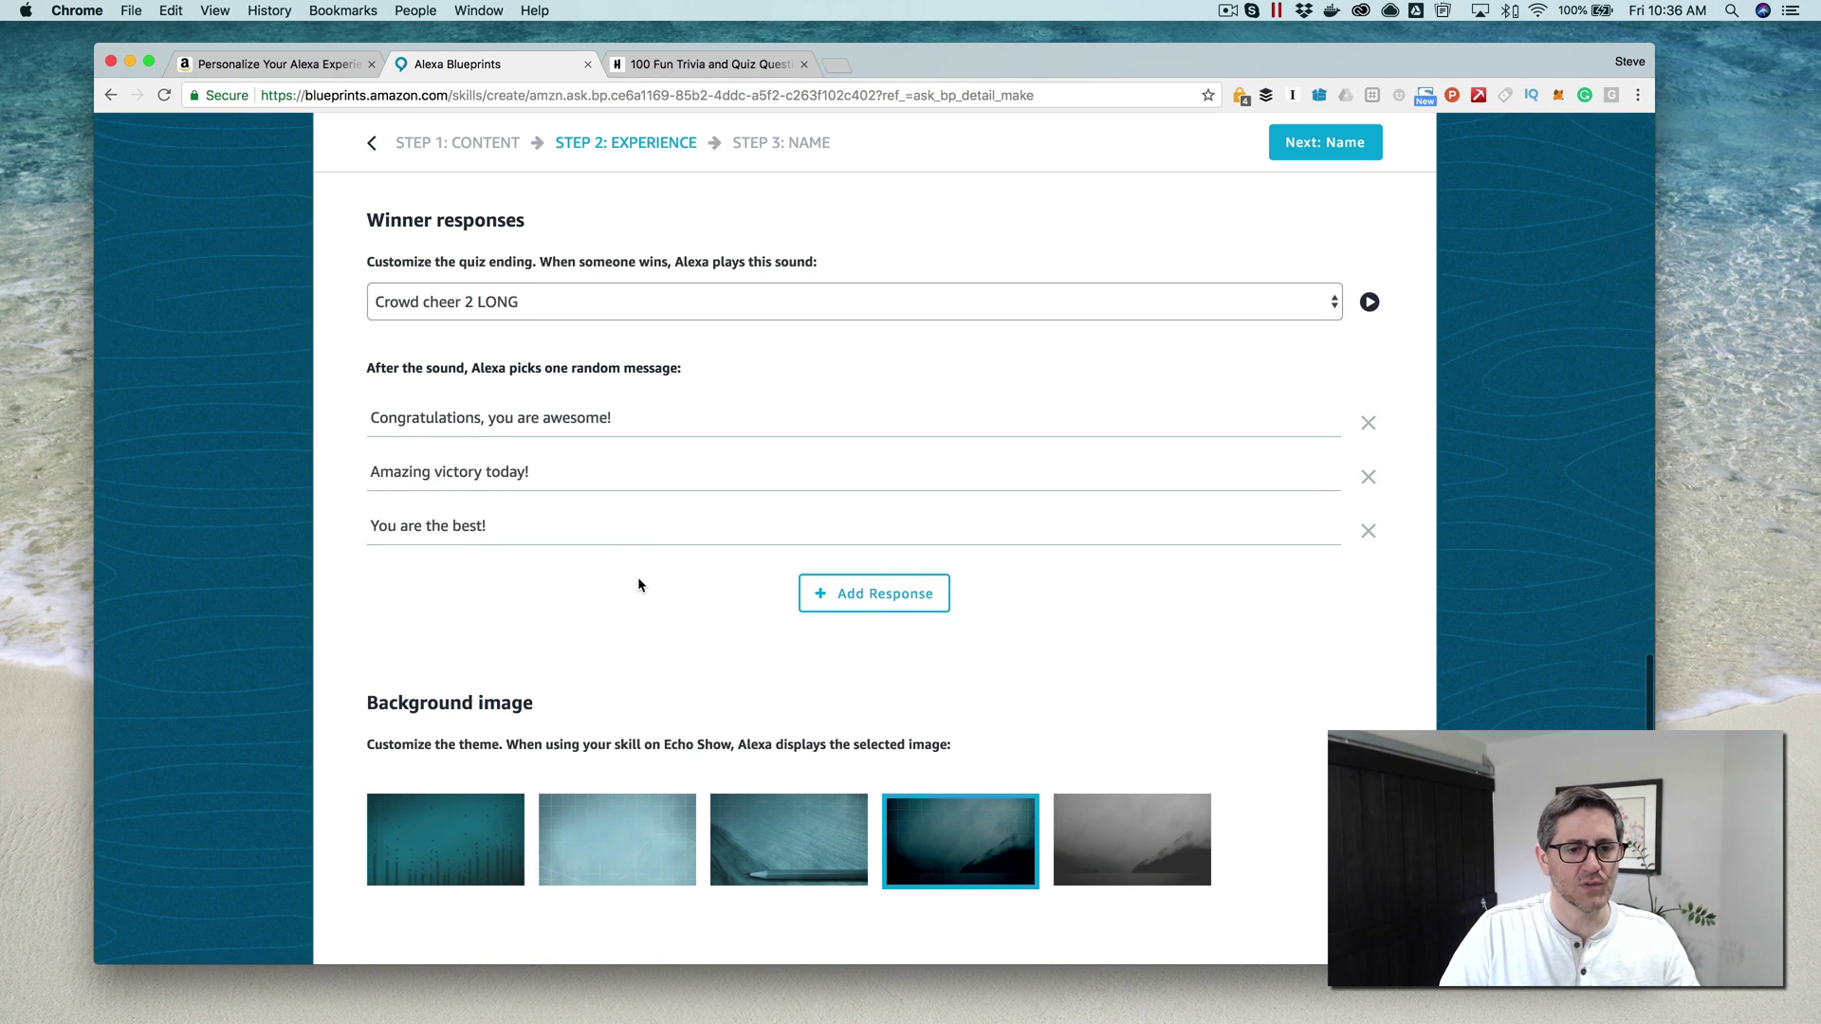
# Choose the first, dark teal thumbnail as the Echo Show background image
pyautogui.scroll(-1, 639, 581)
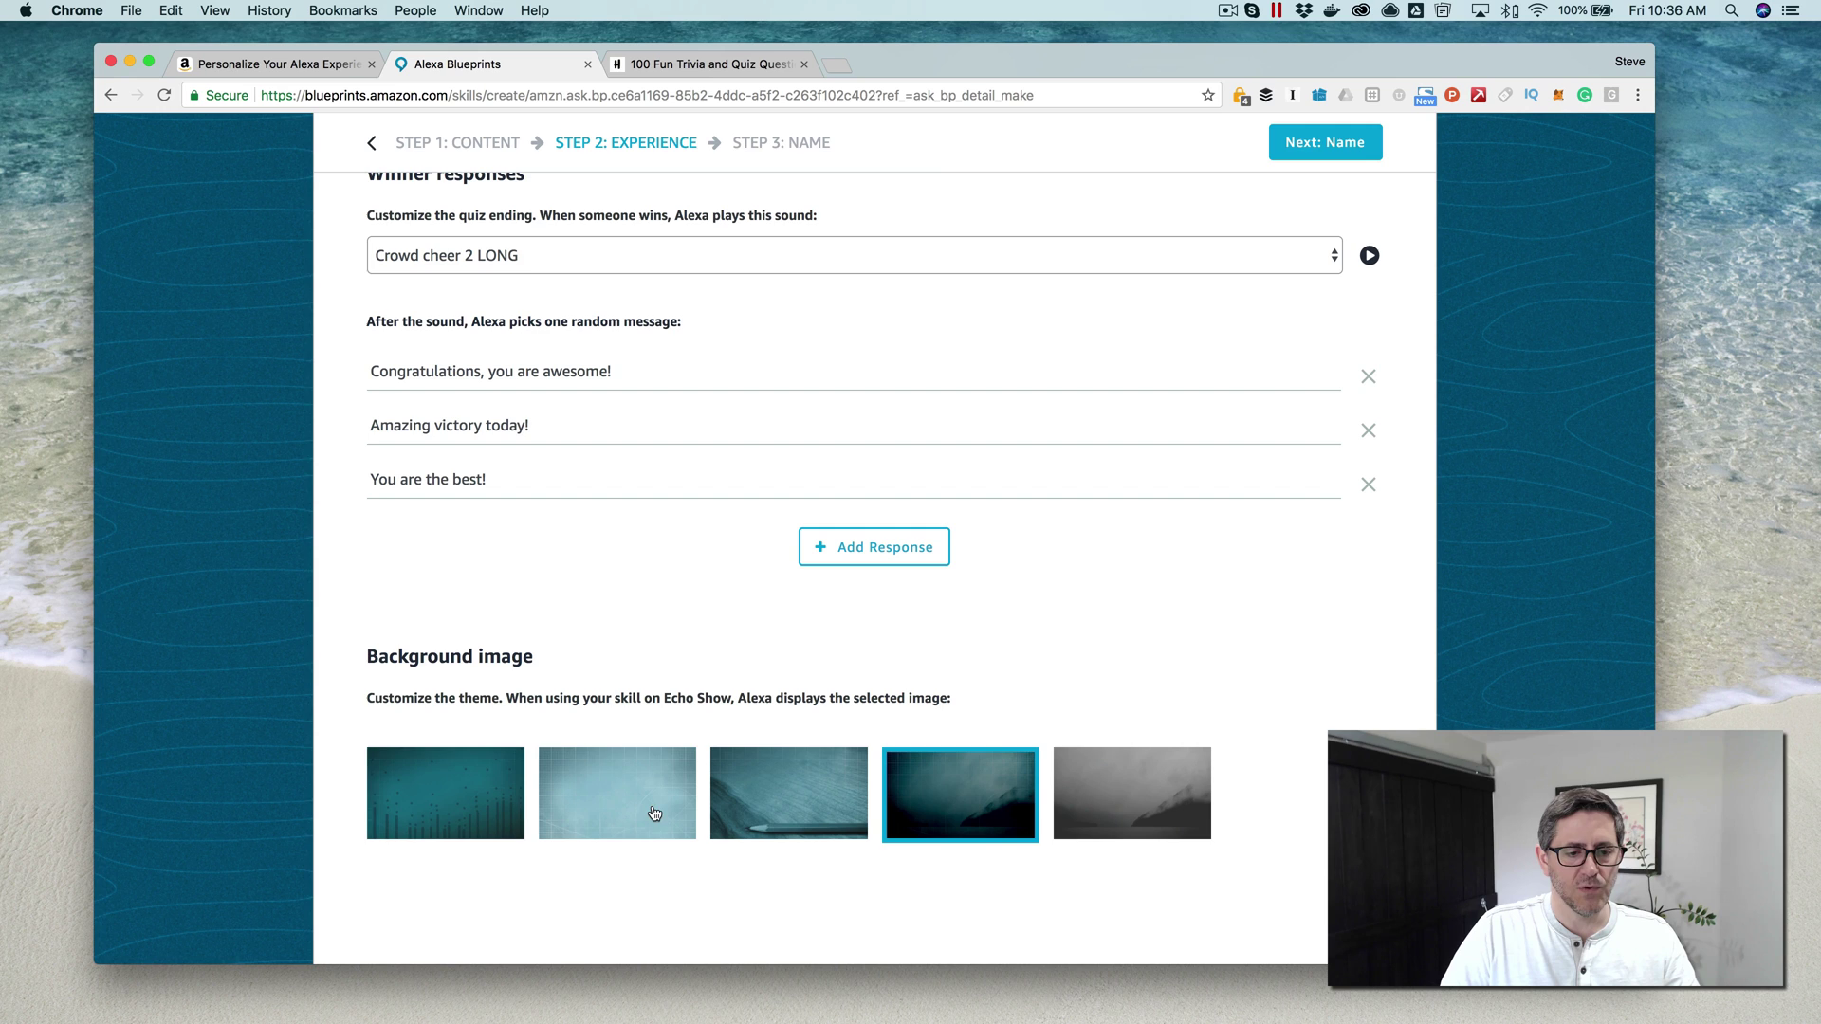
pyautogui.click(484, 809)
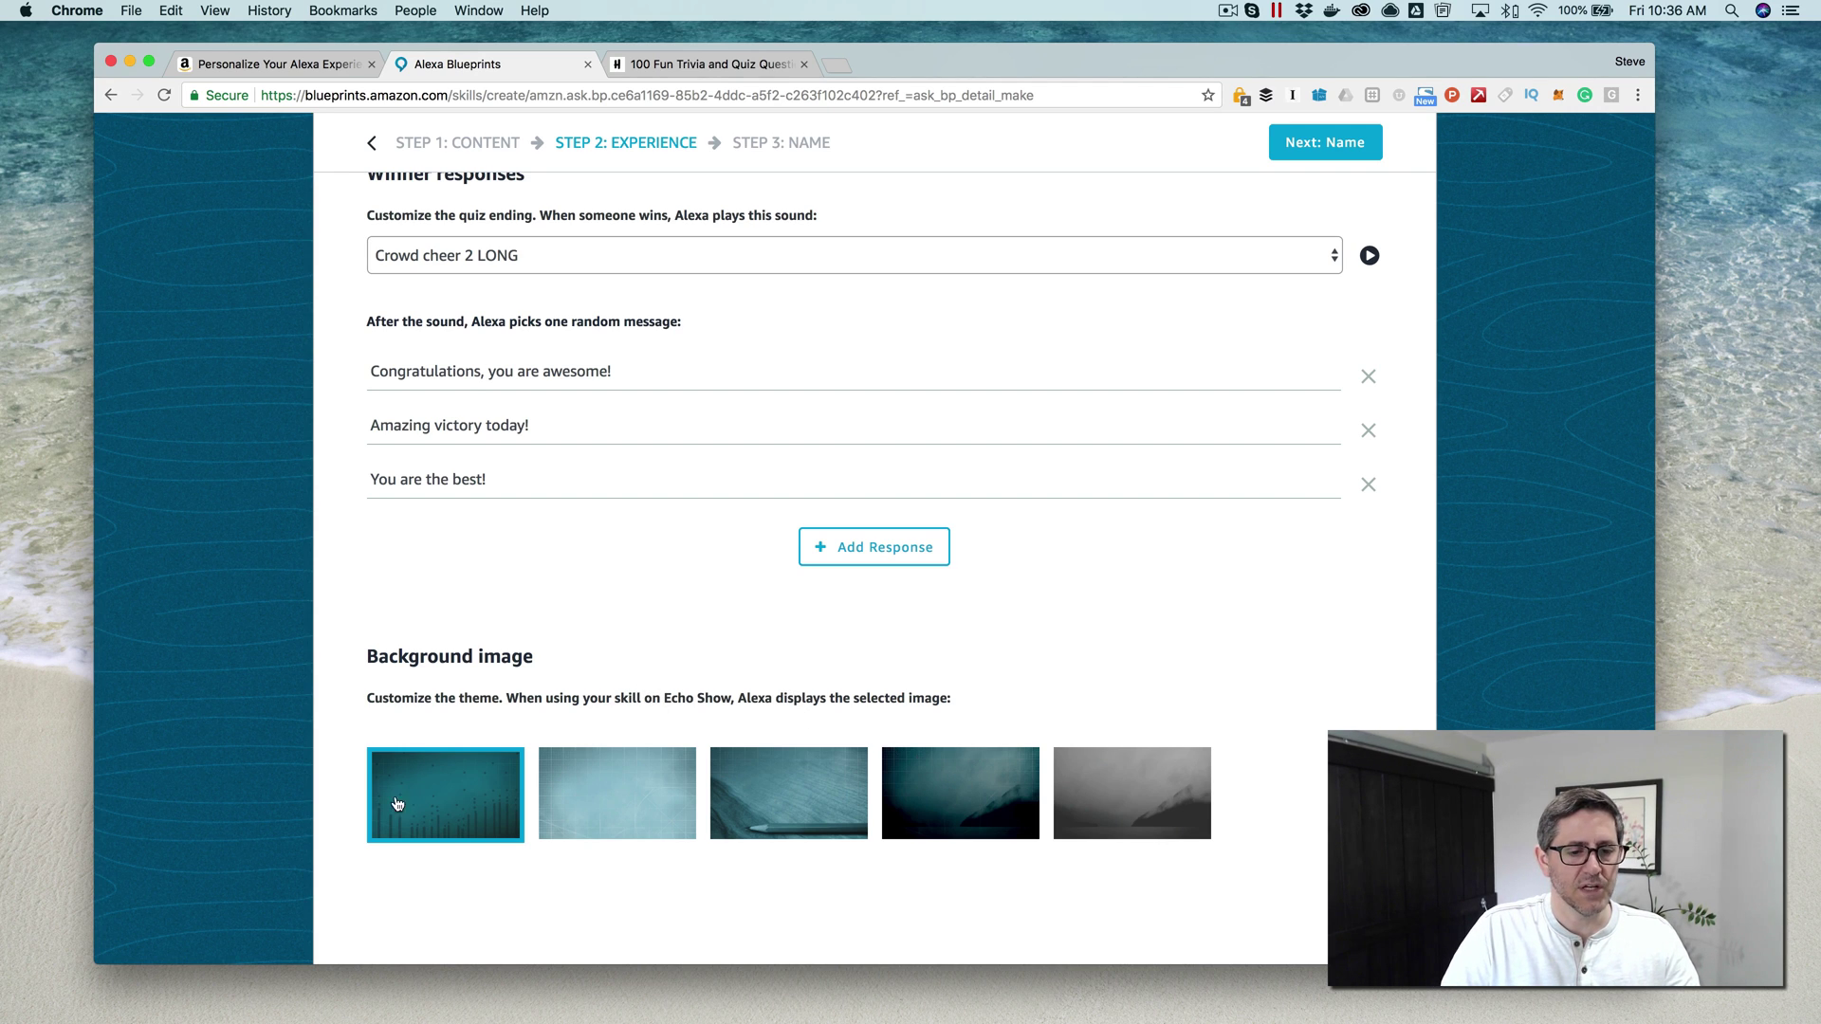
pyautogui.scroll(2, 656, 717)
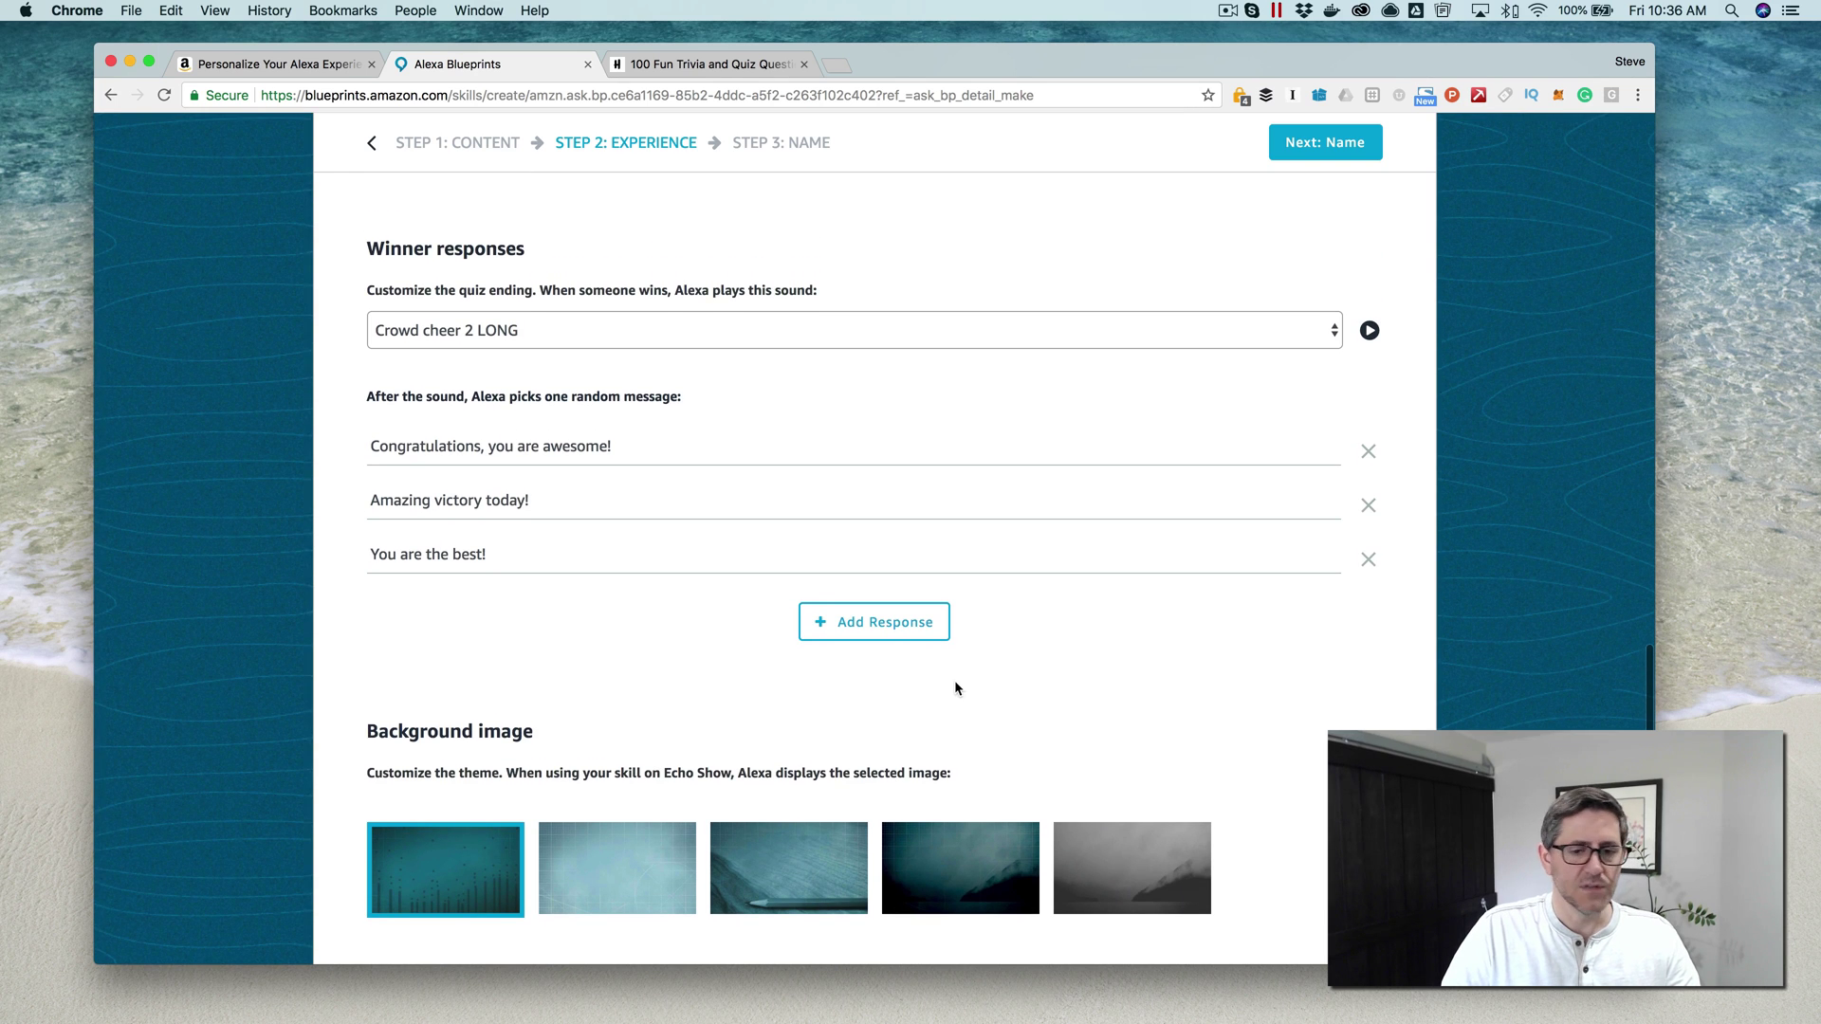
pyautogui.scroll(10, 986, 675)
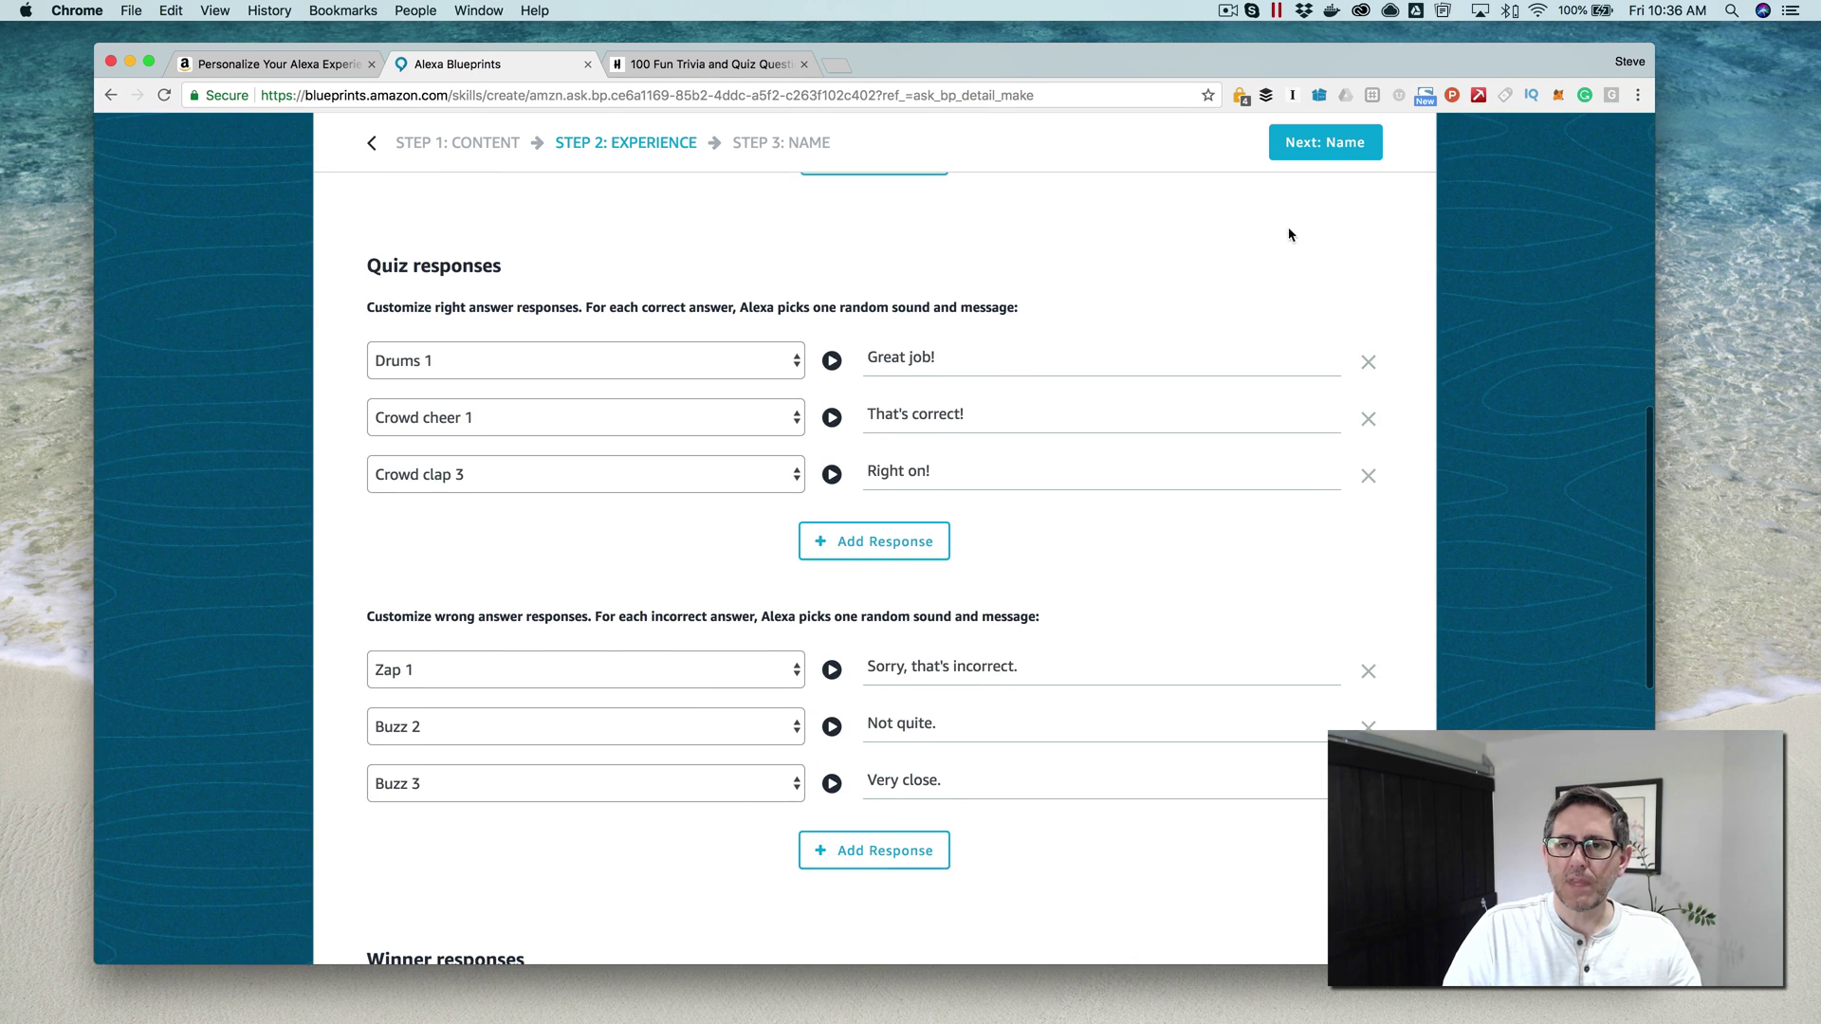
# On the Name step, insert 'Fun' so the skill is named 'My Fun Quiz'
pyautogui.click(1319, 145)
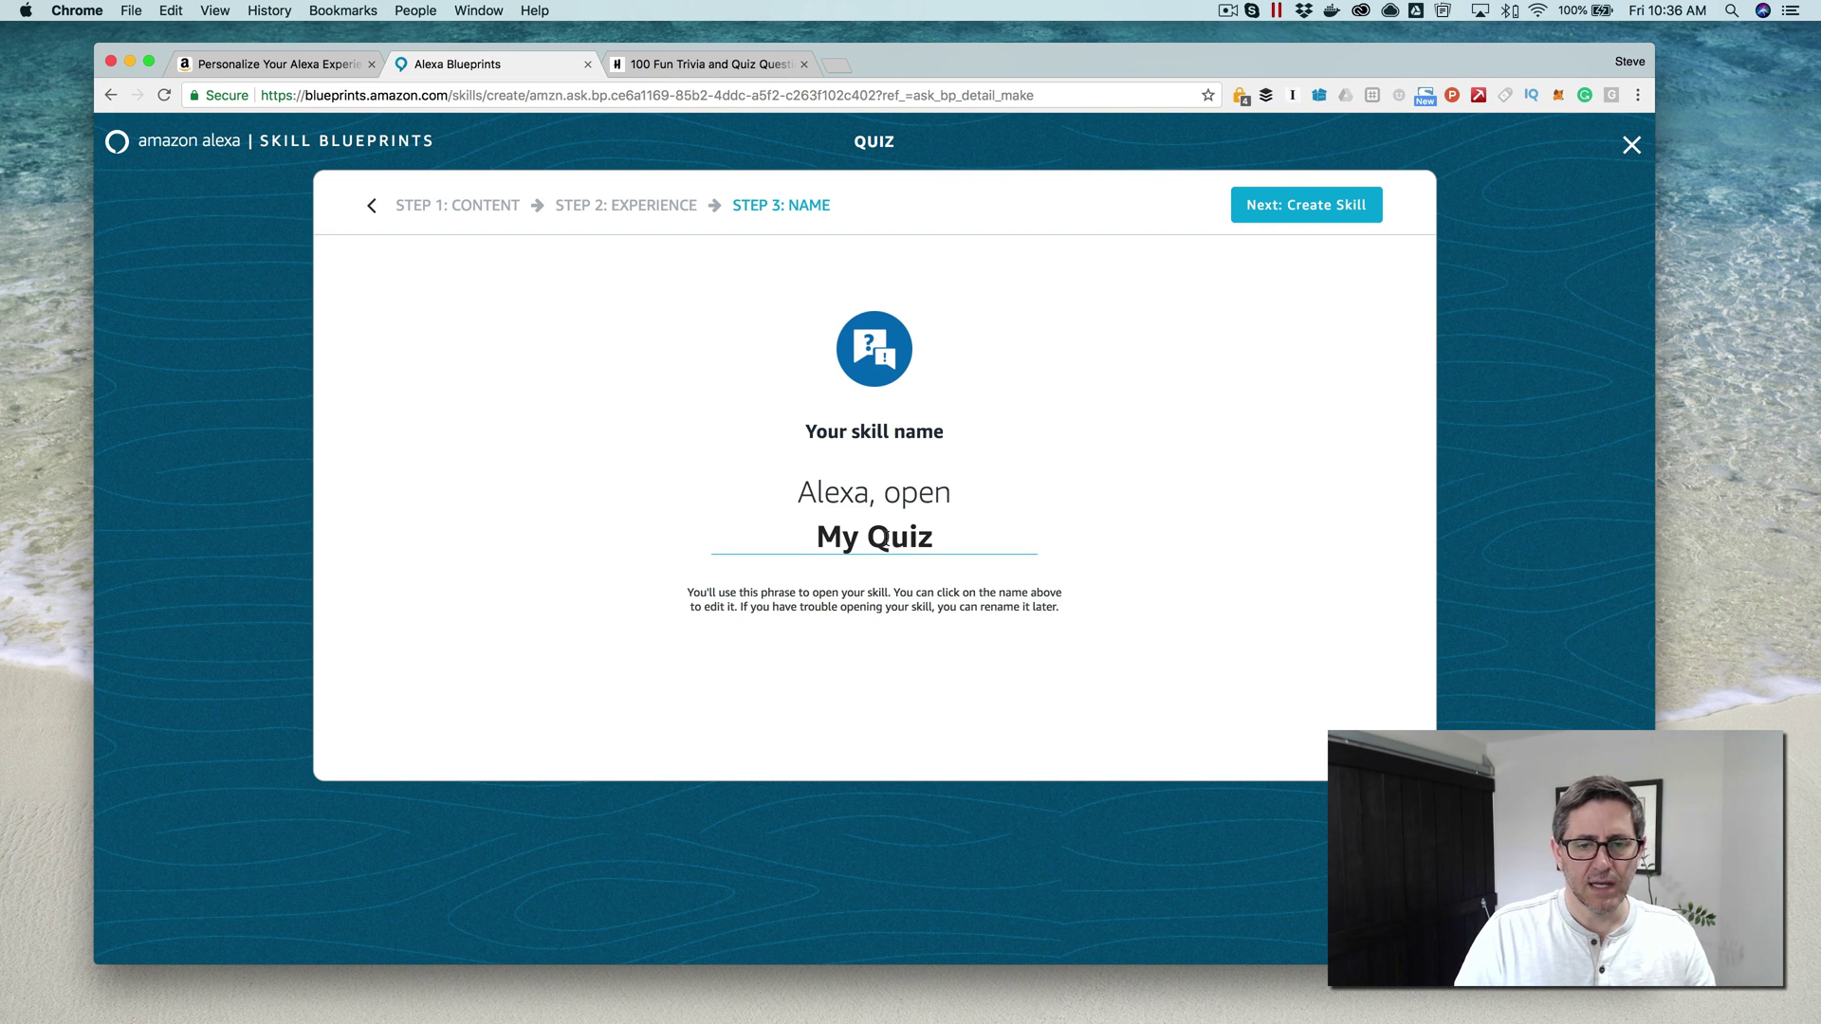
pyautogui.click(873, 536)
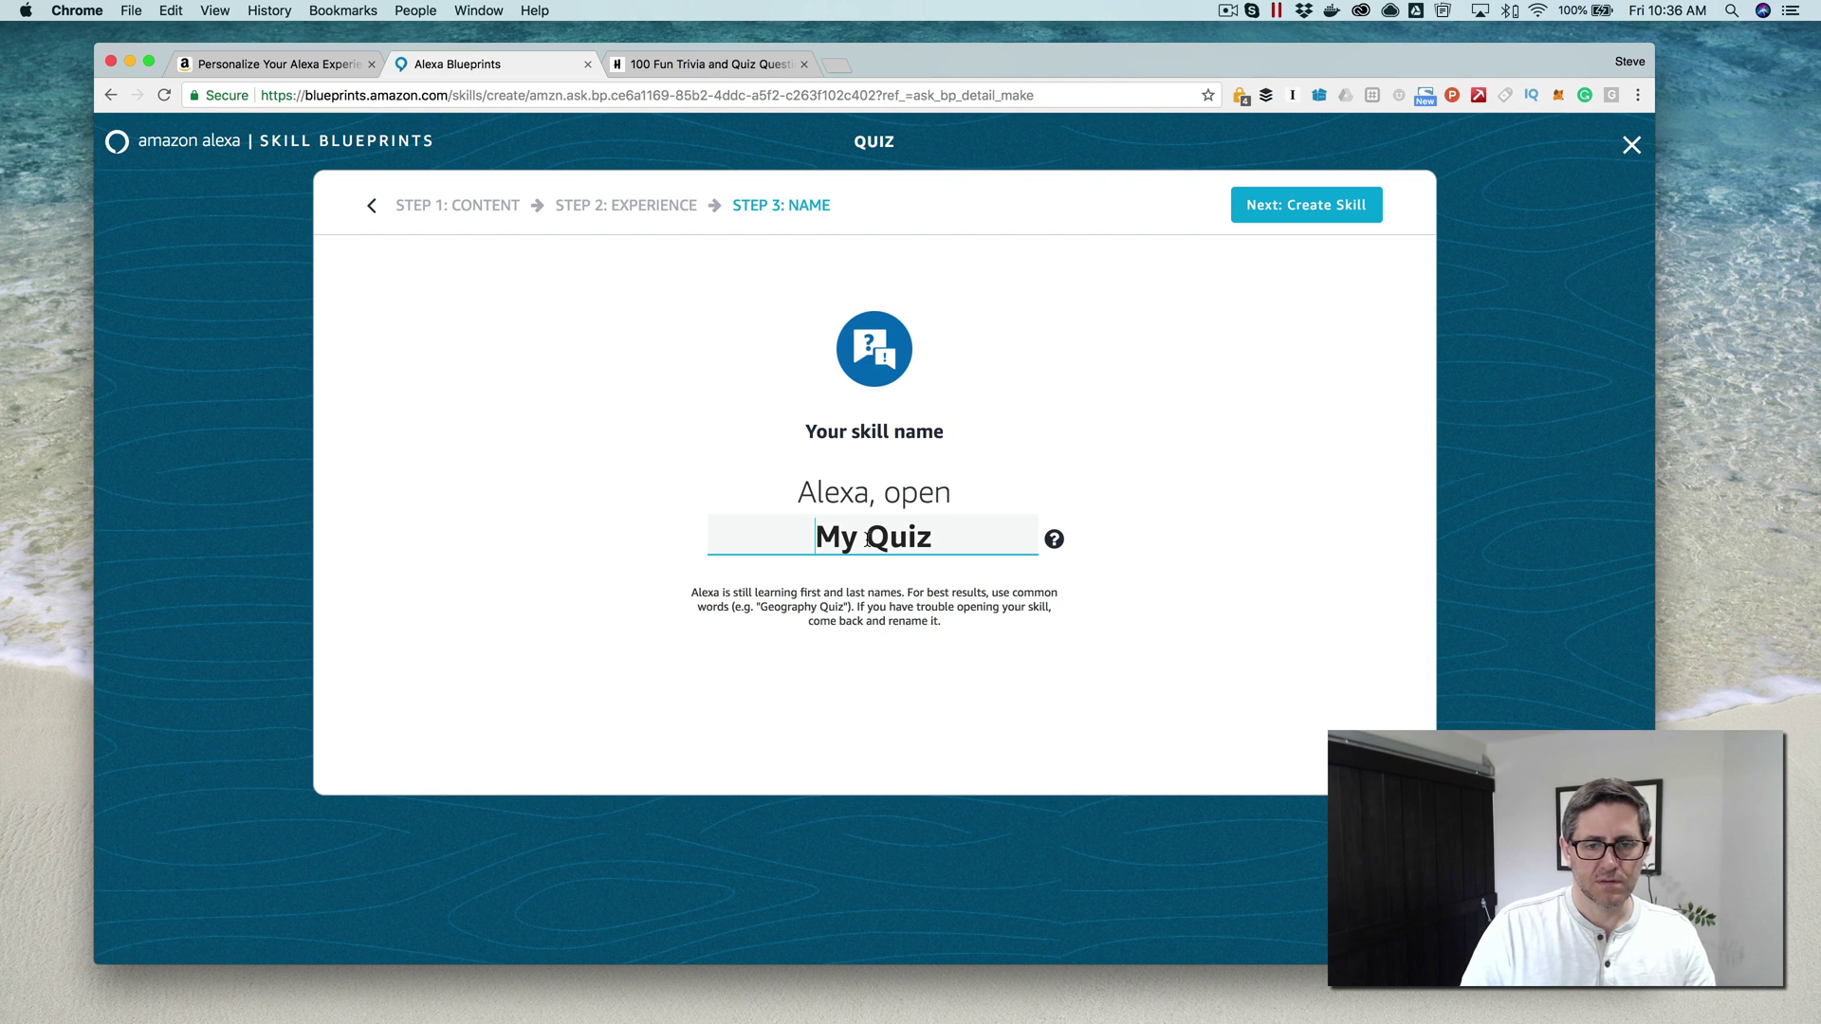
pyautogui.write('Fun')
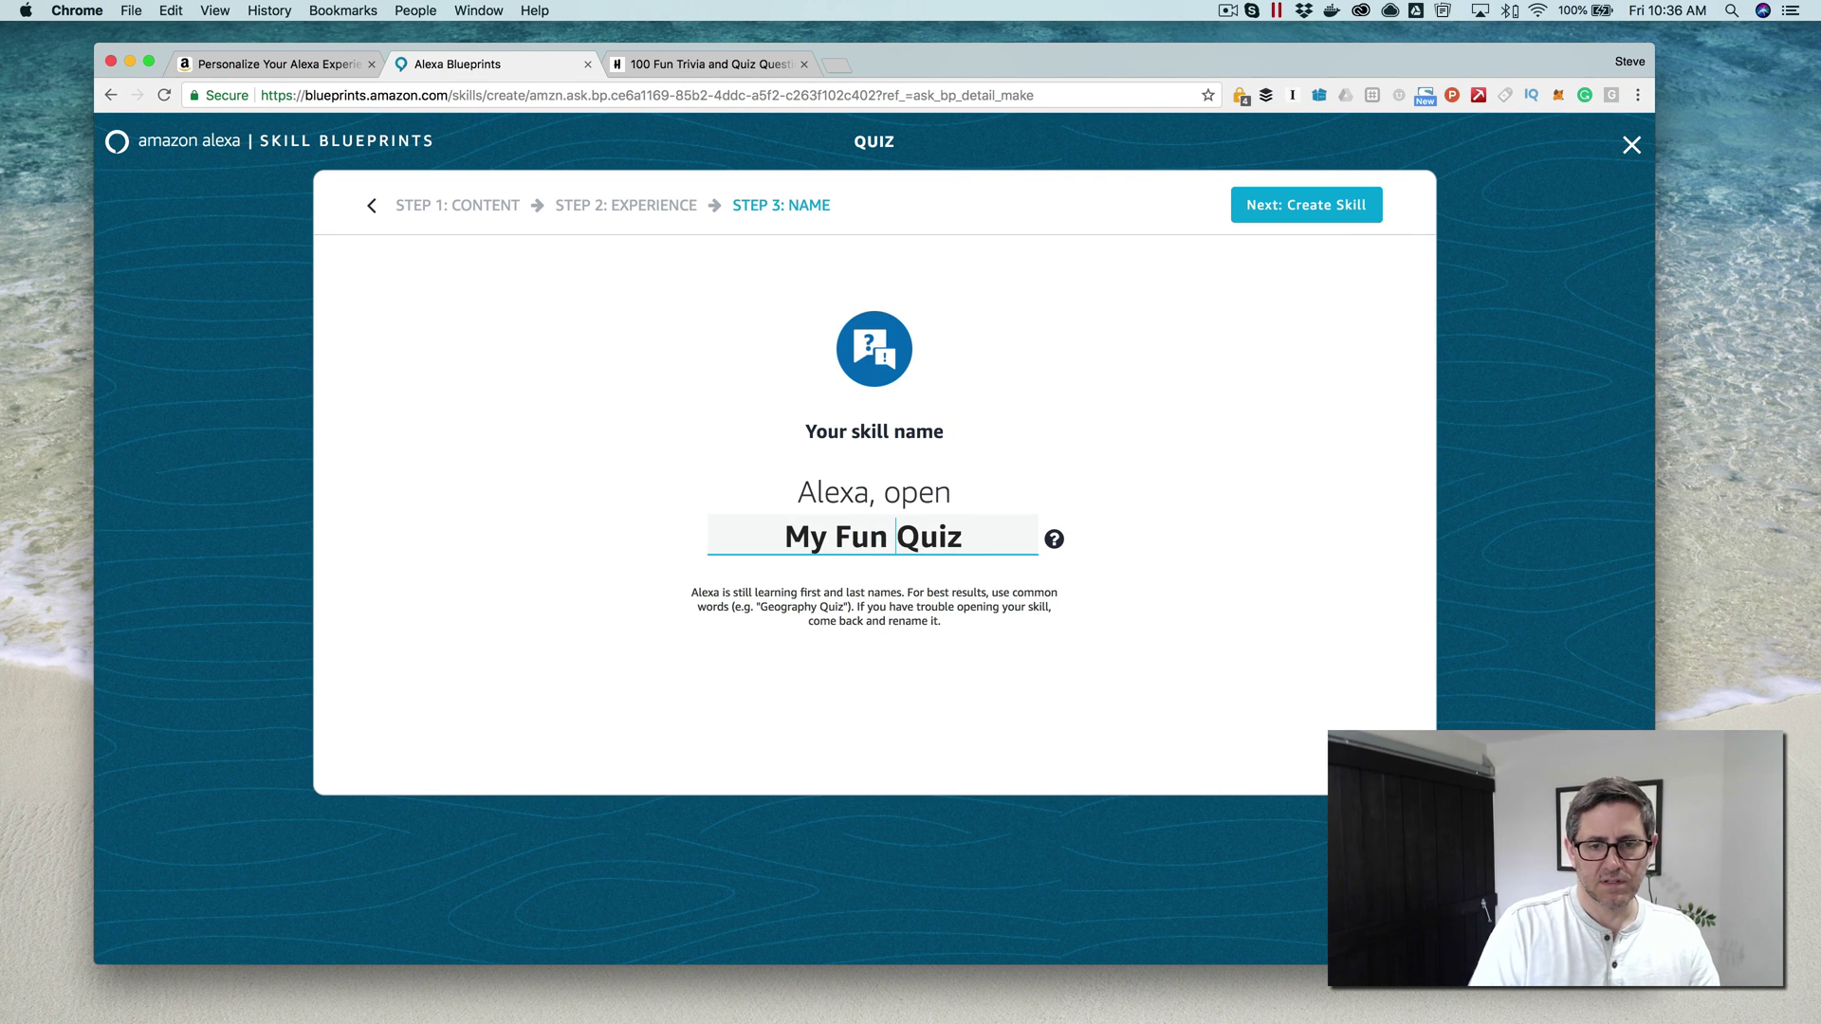
pyautogui.click(1020, 470)
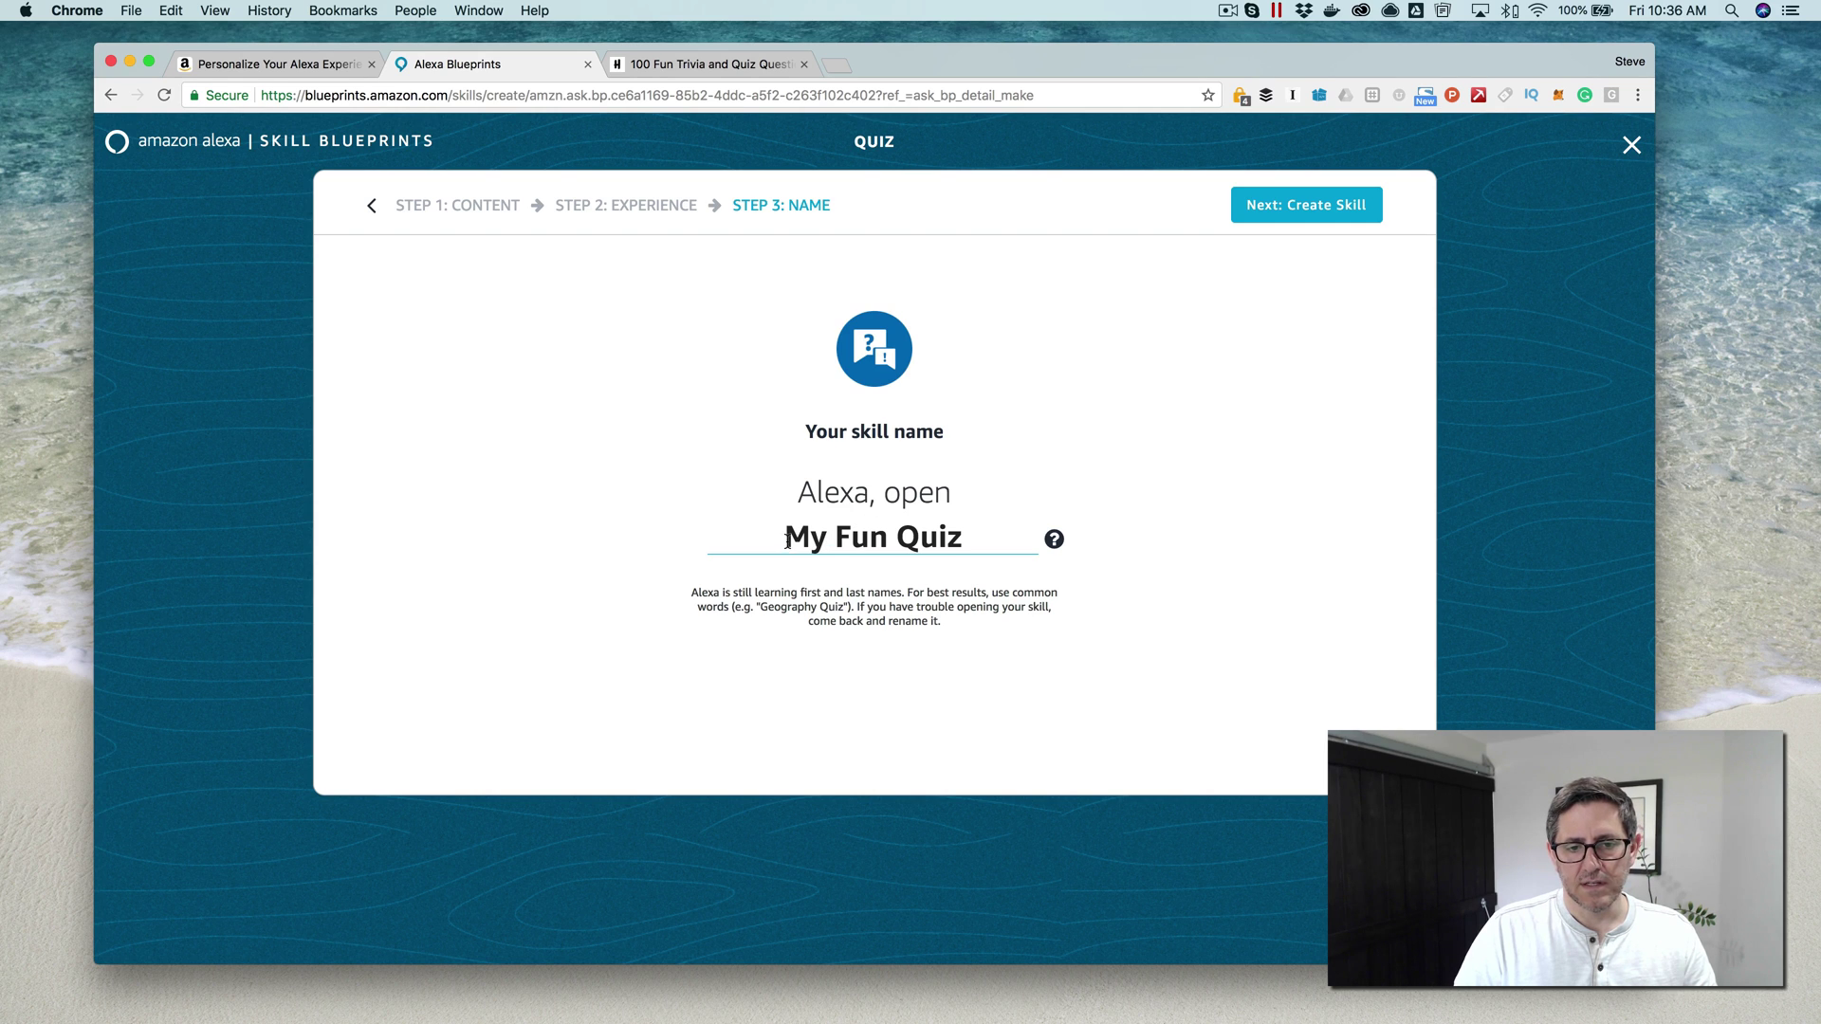
pyautogui.moveTo(786, 537); pyautogui.dragTo(968, 527)
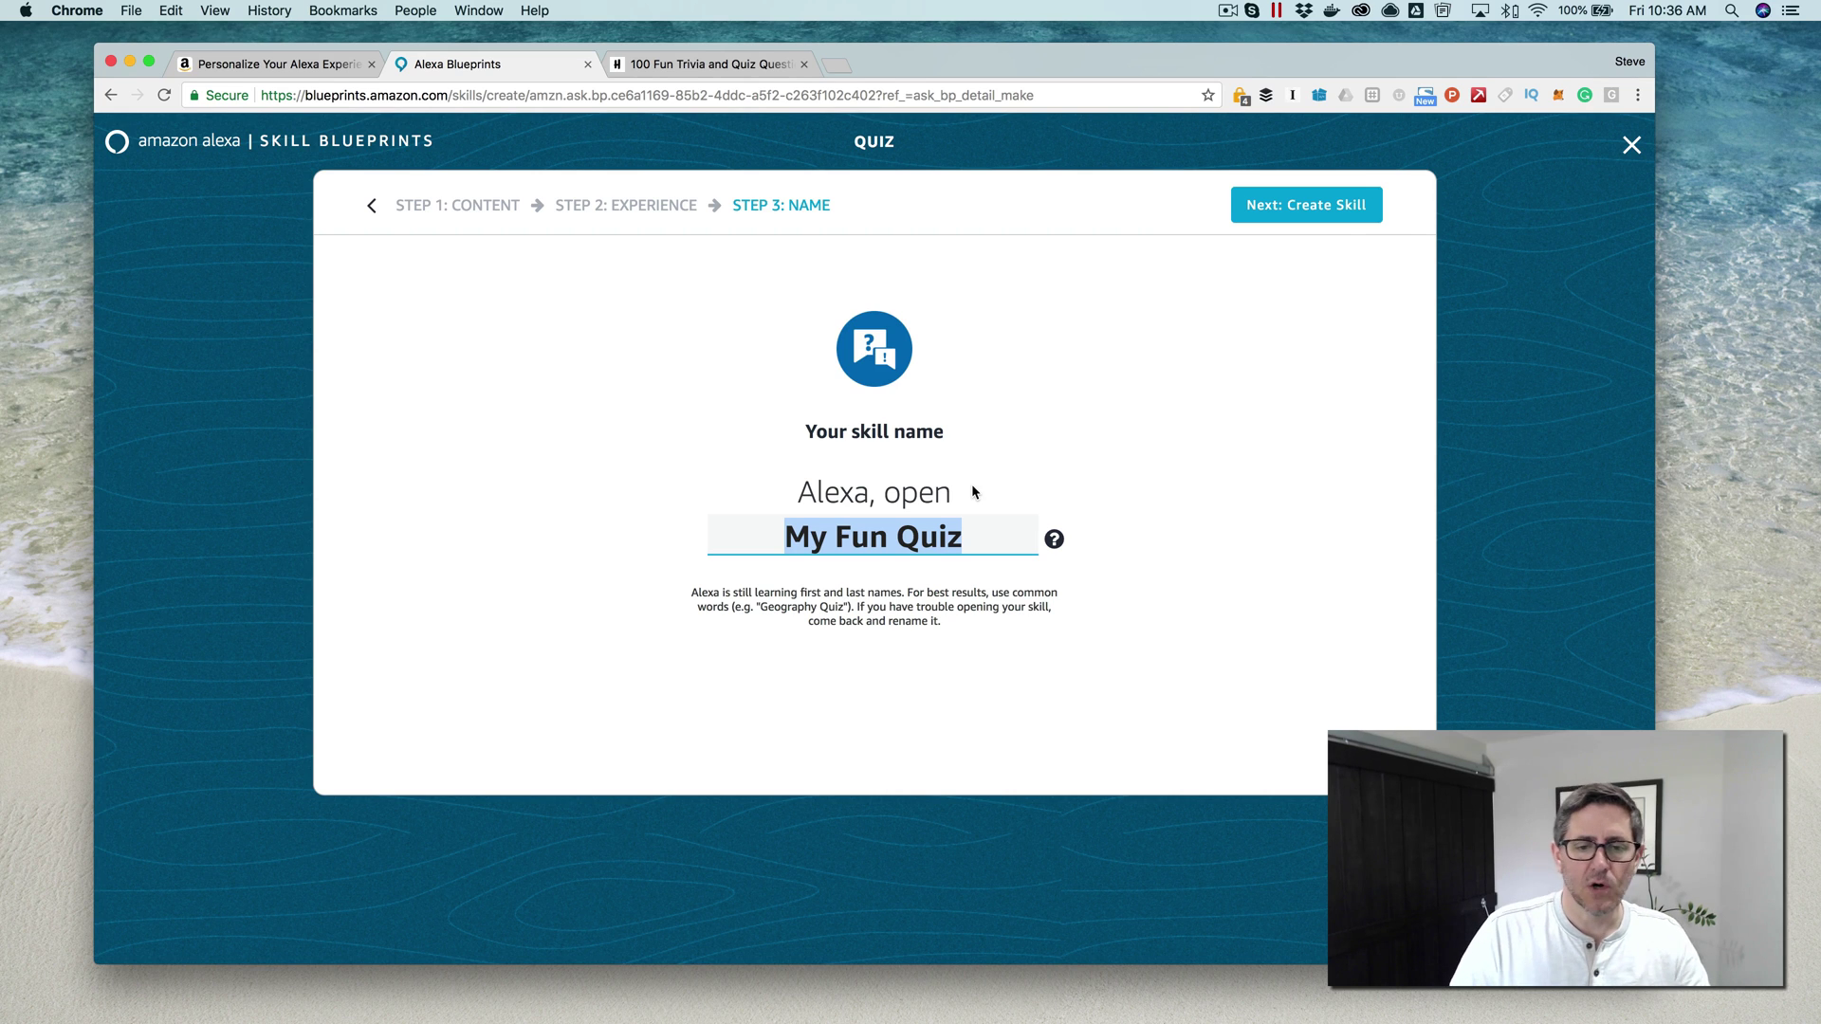
pyautogui.click(1040, 437)
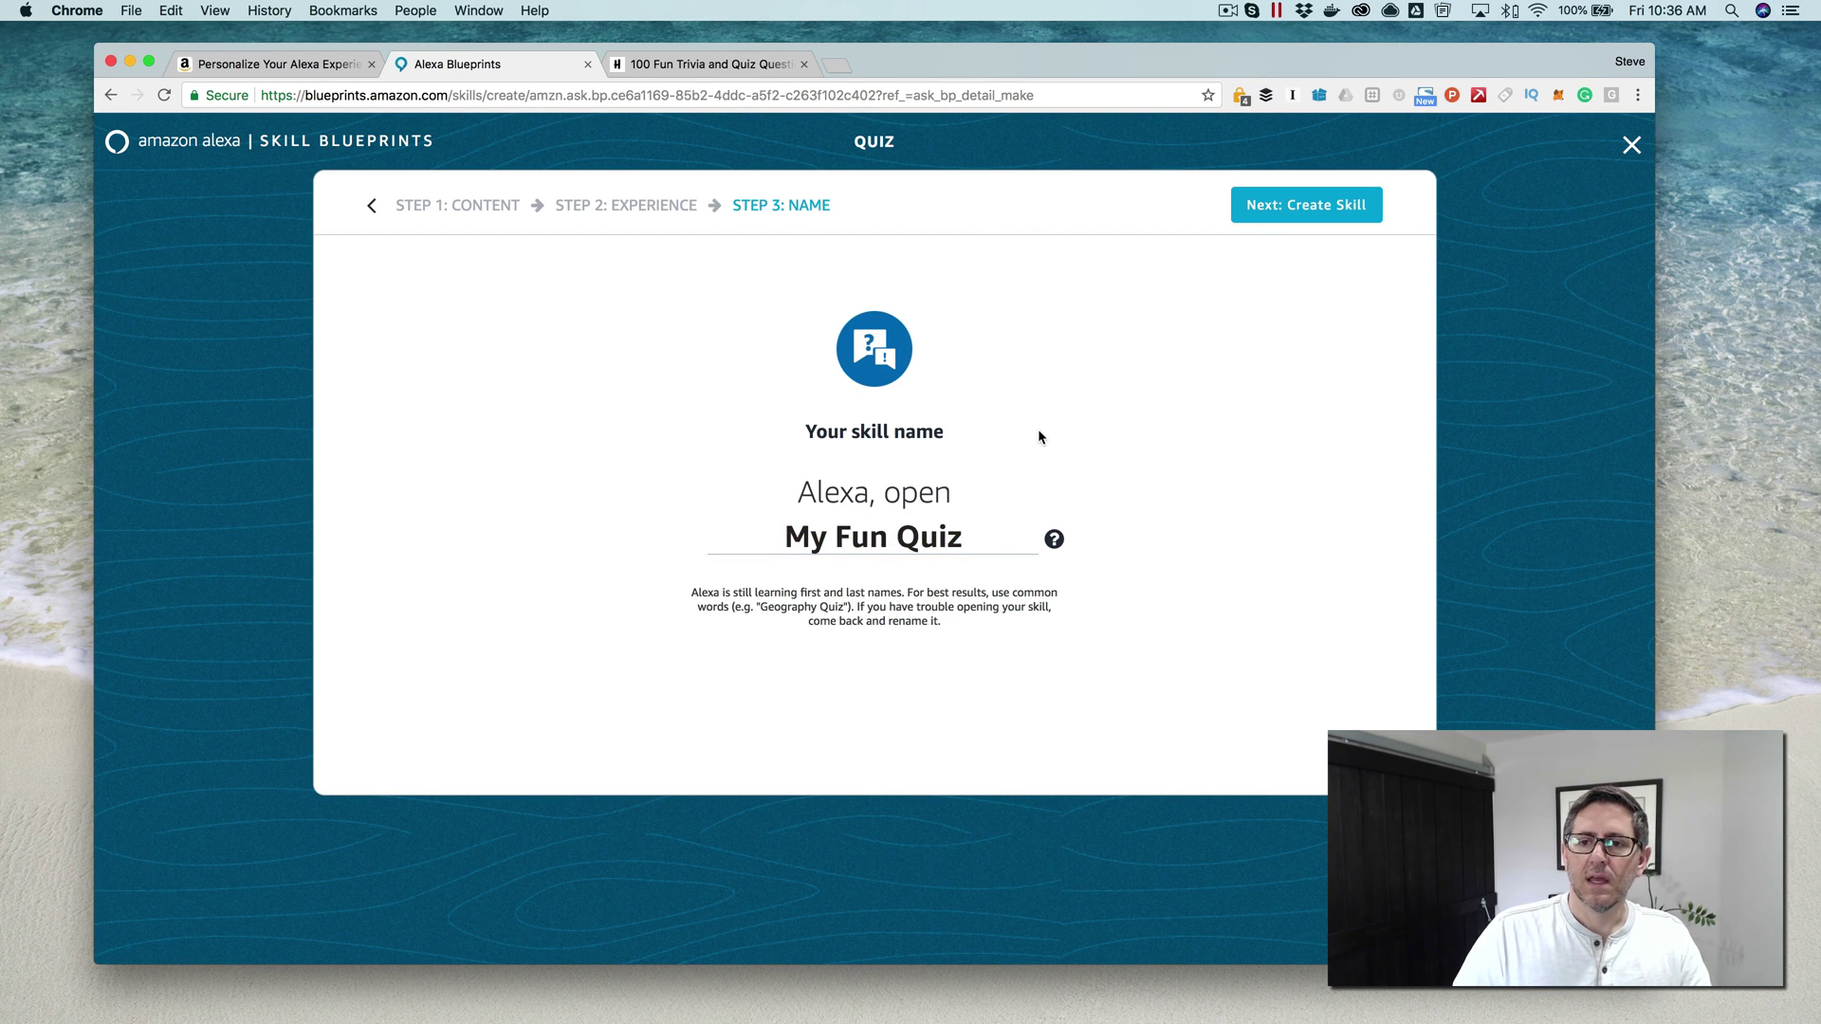
# Create the My Fun Quiz skill and wait for its page to show Almost ready
pyautogui.click(1286, 215)
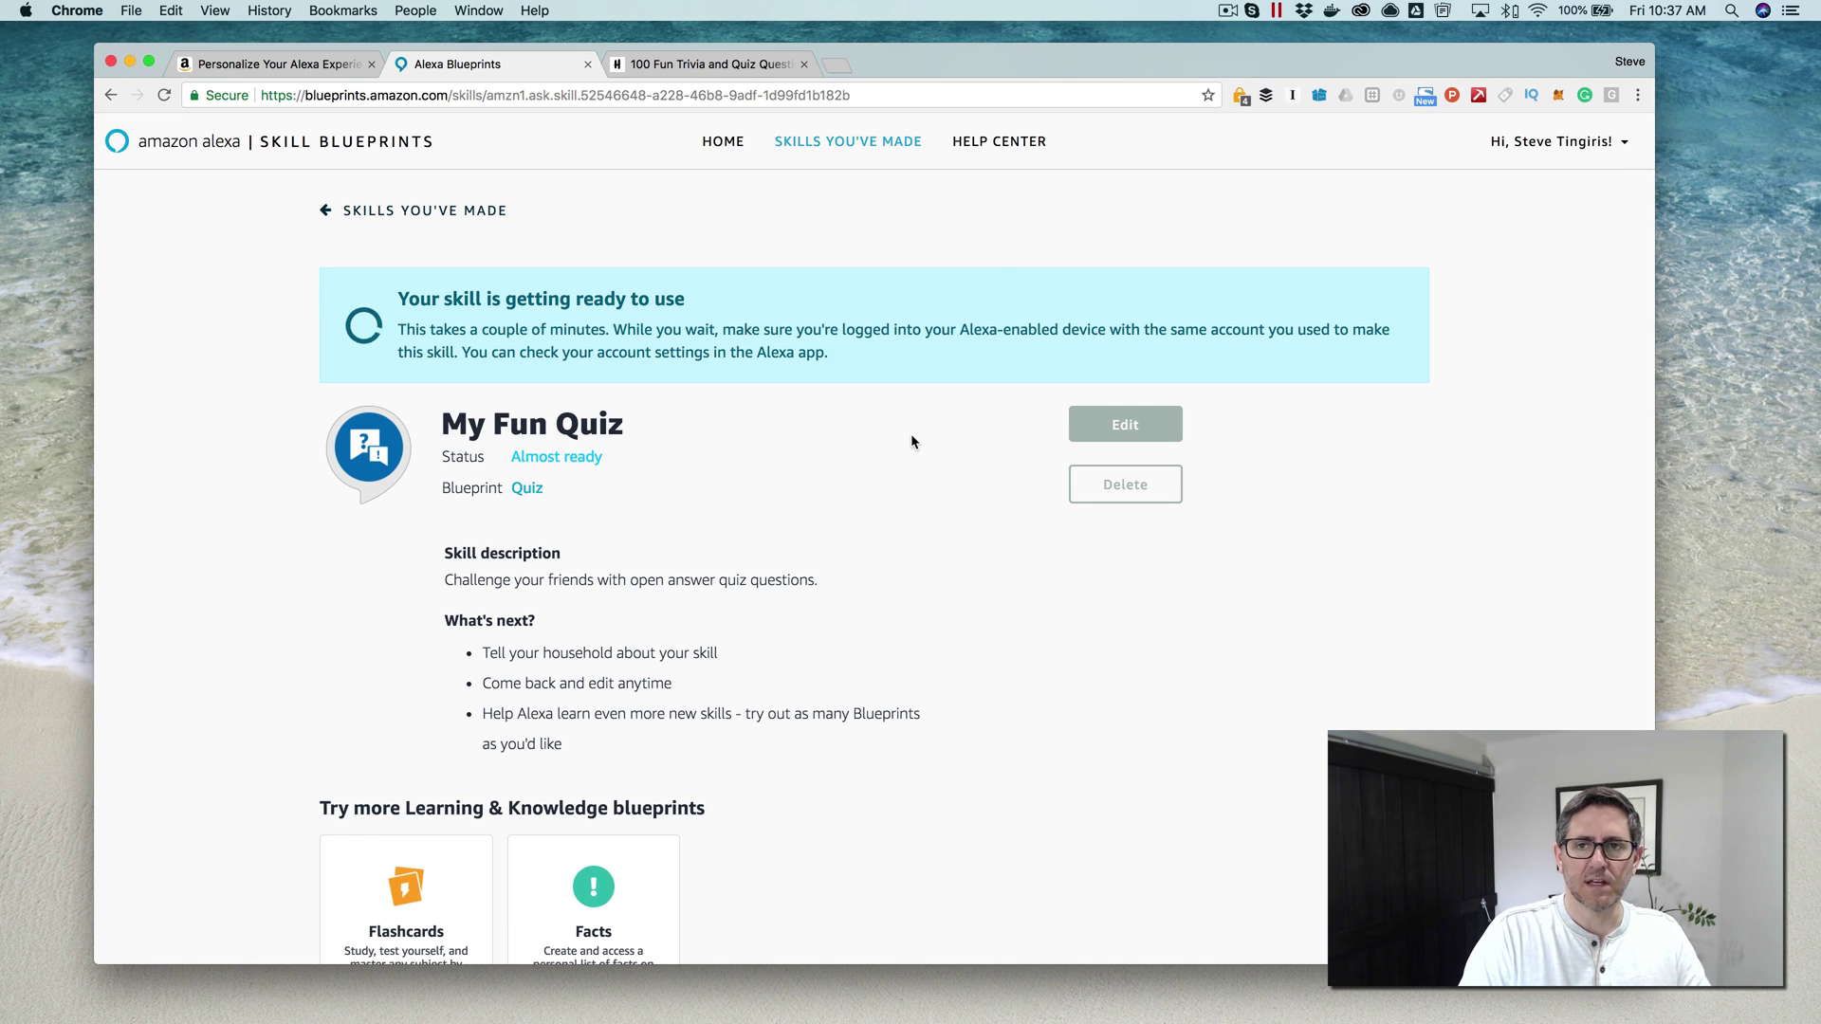
pyautogui.click(1231, 12)
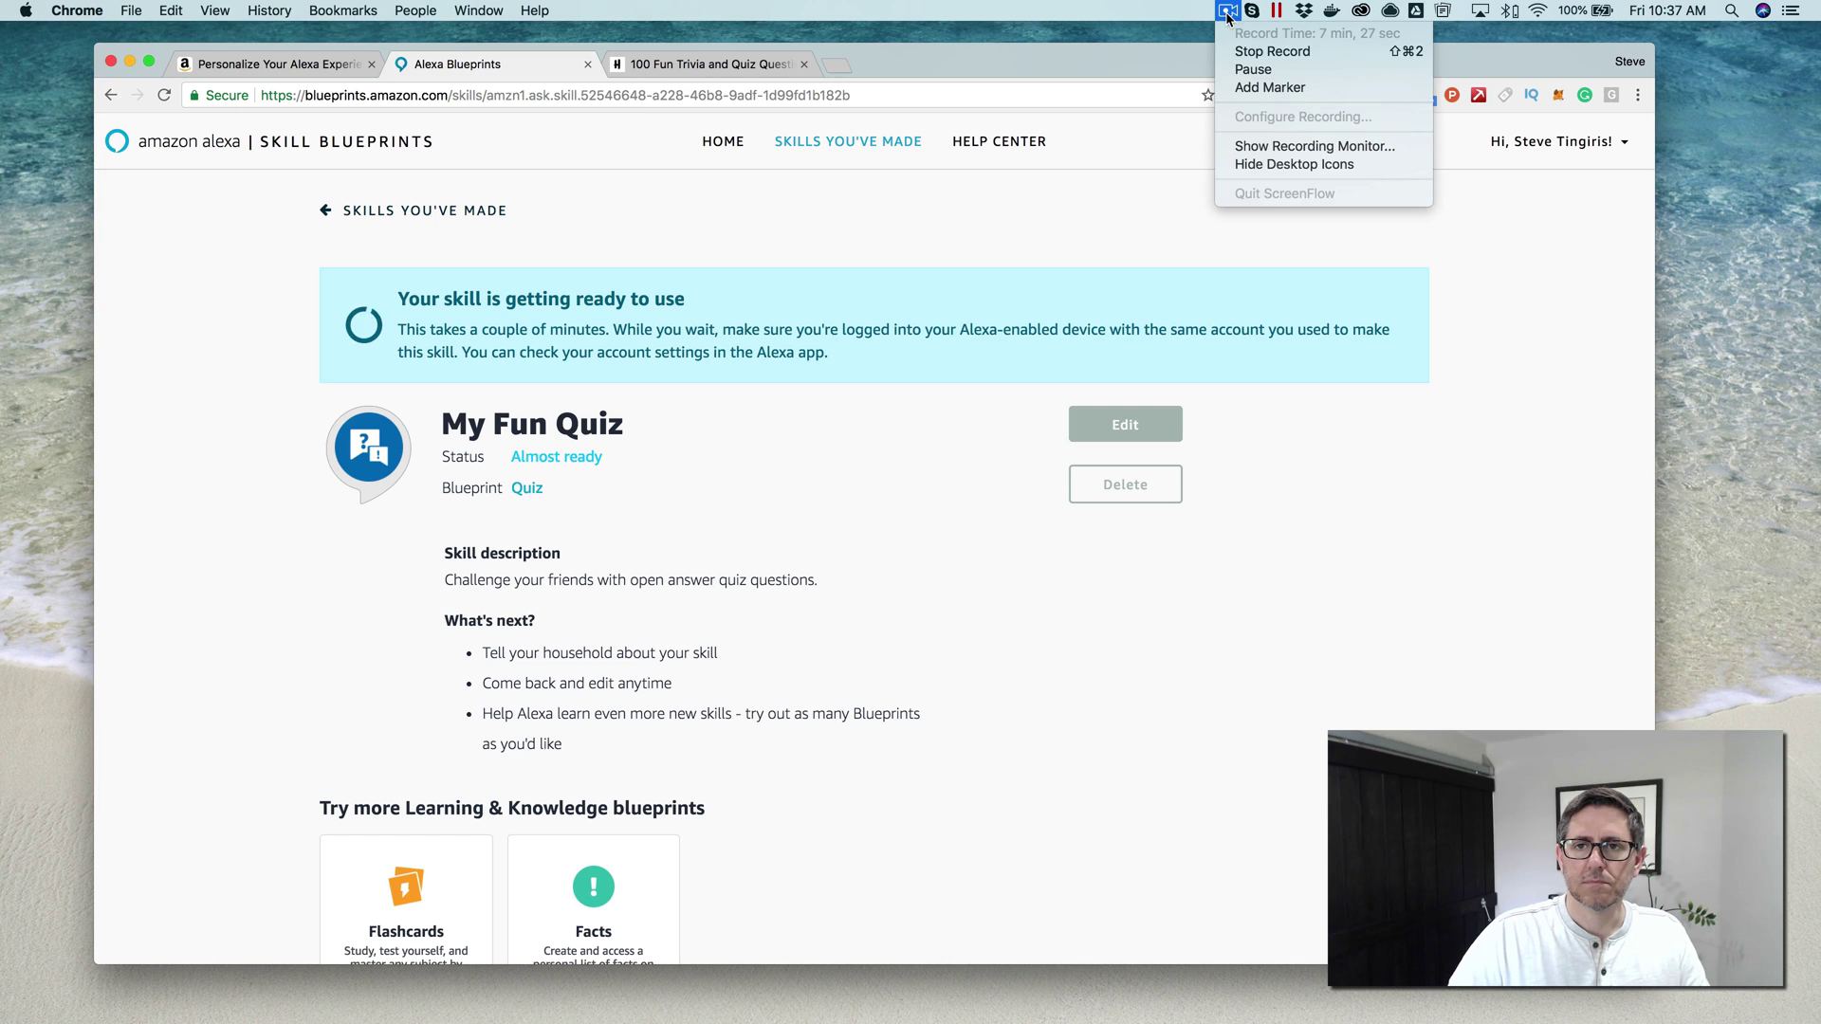
# Reload the My Fun Quiz page until its status reads Ready to use
pyautogui.click(1253, 69)
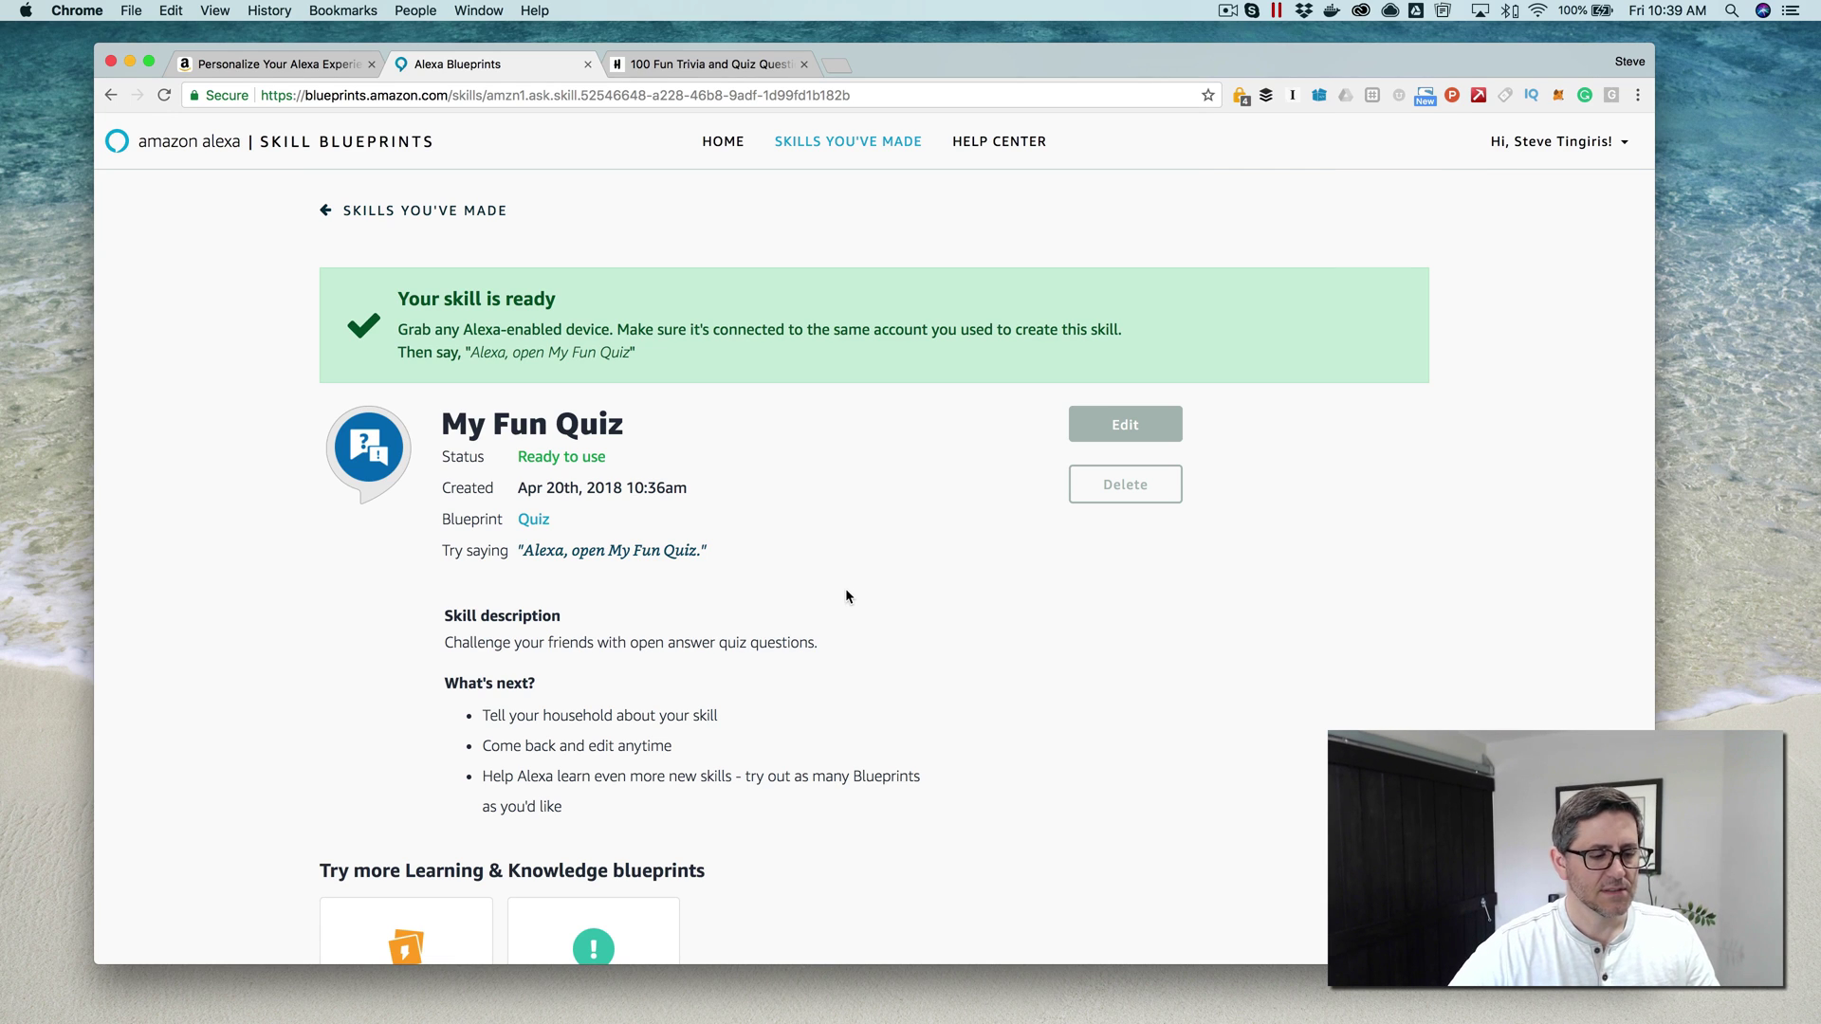
pyautogui.press('super+r')
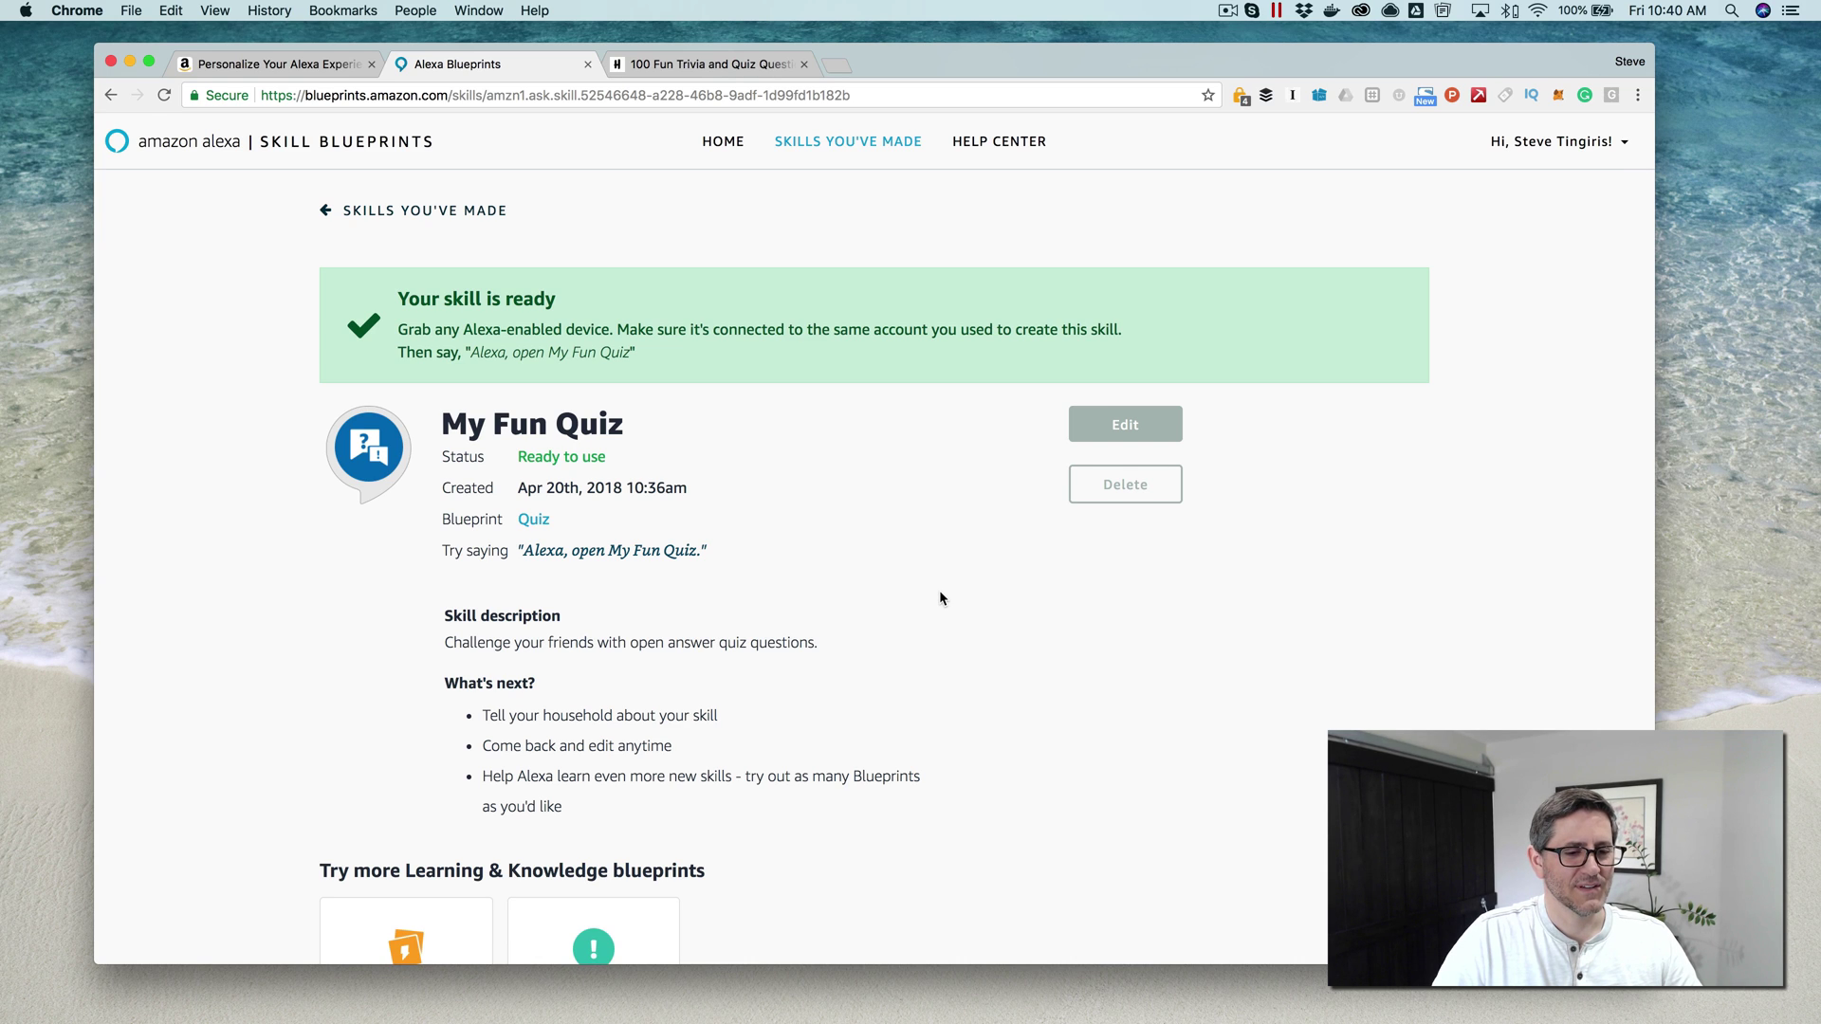
pyautogui.press('super+r')
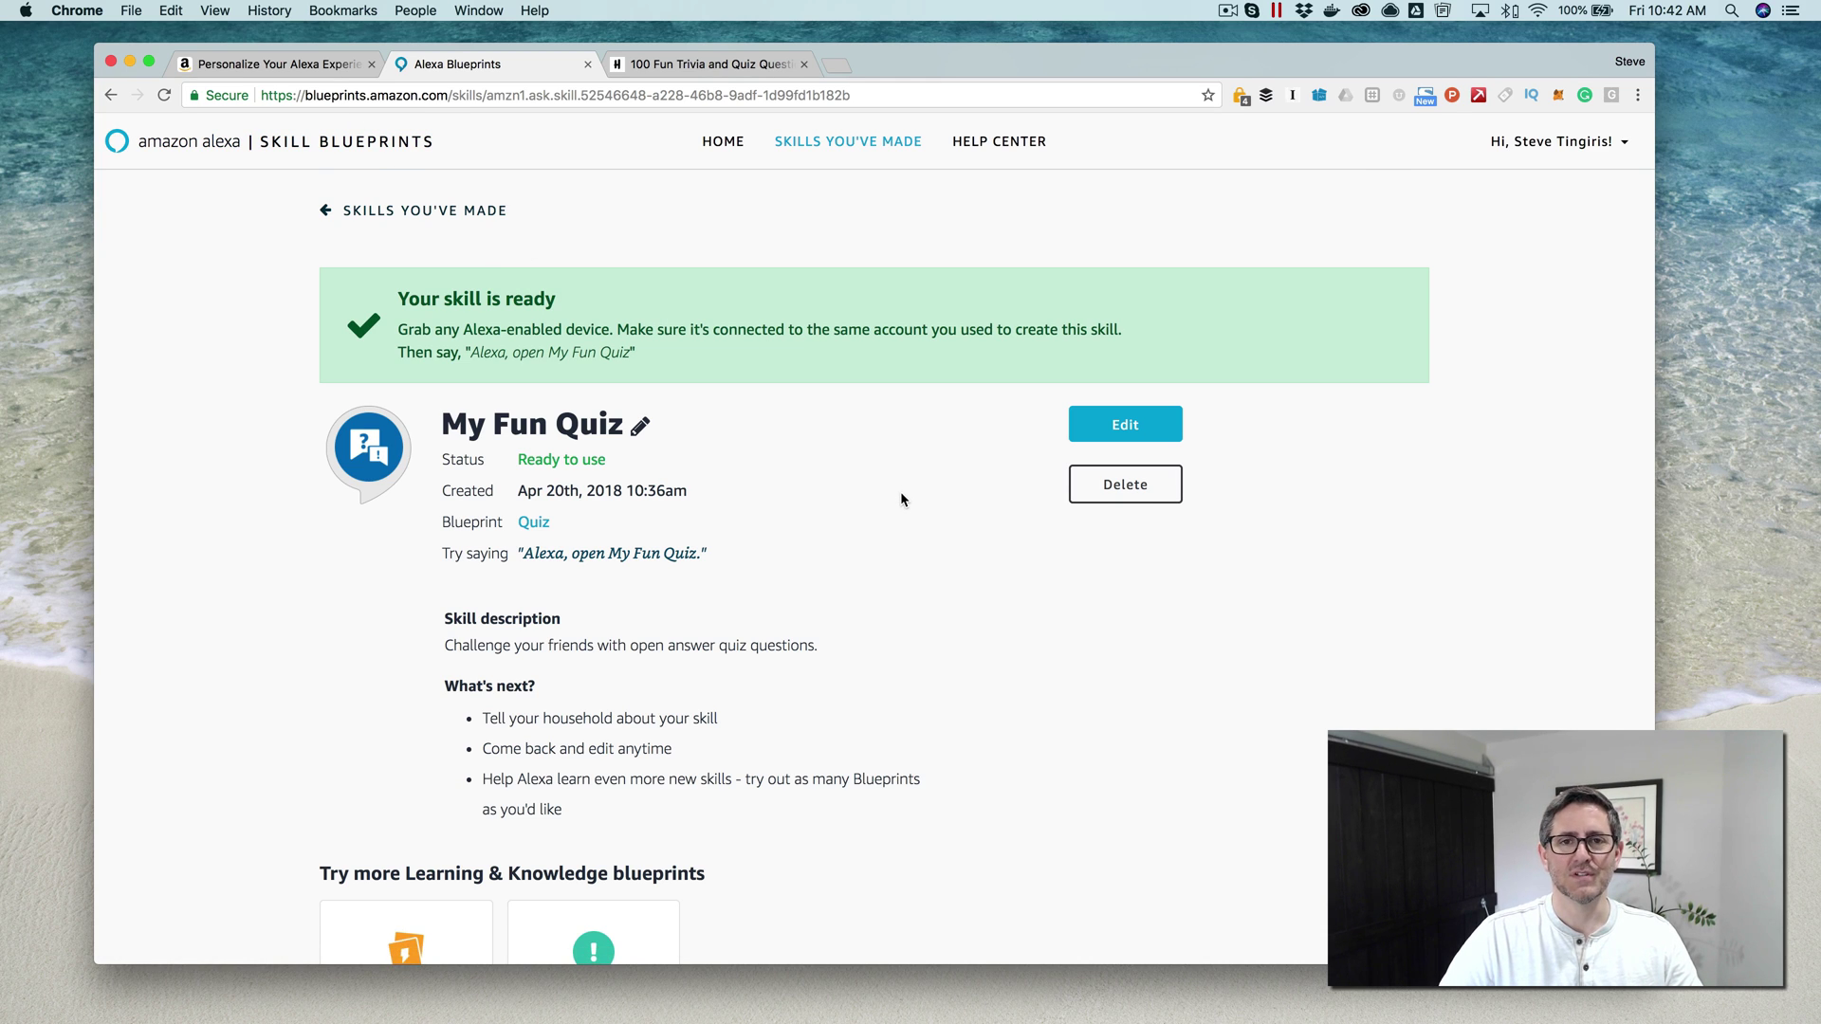
pyautogui.scroll(-1, 902, 497)
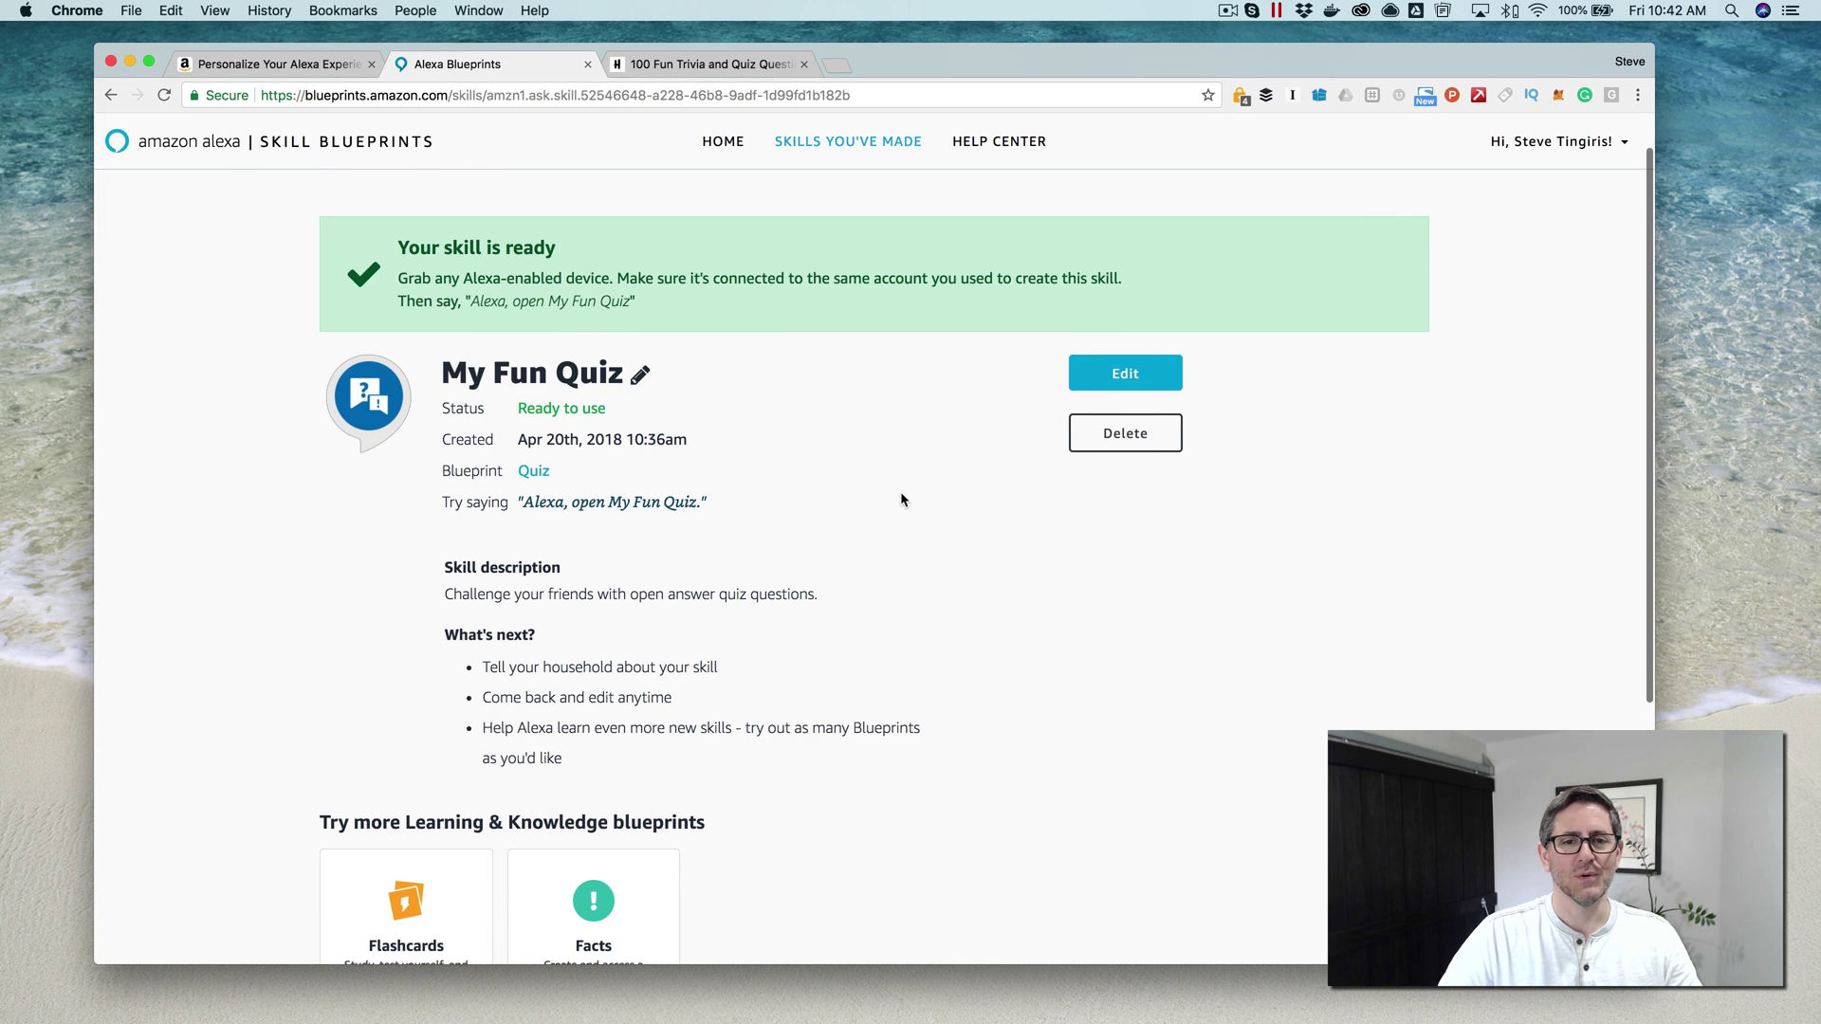
pyautogui.scroll(-1, 902, 497)
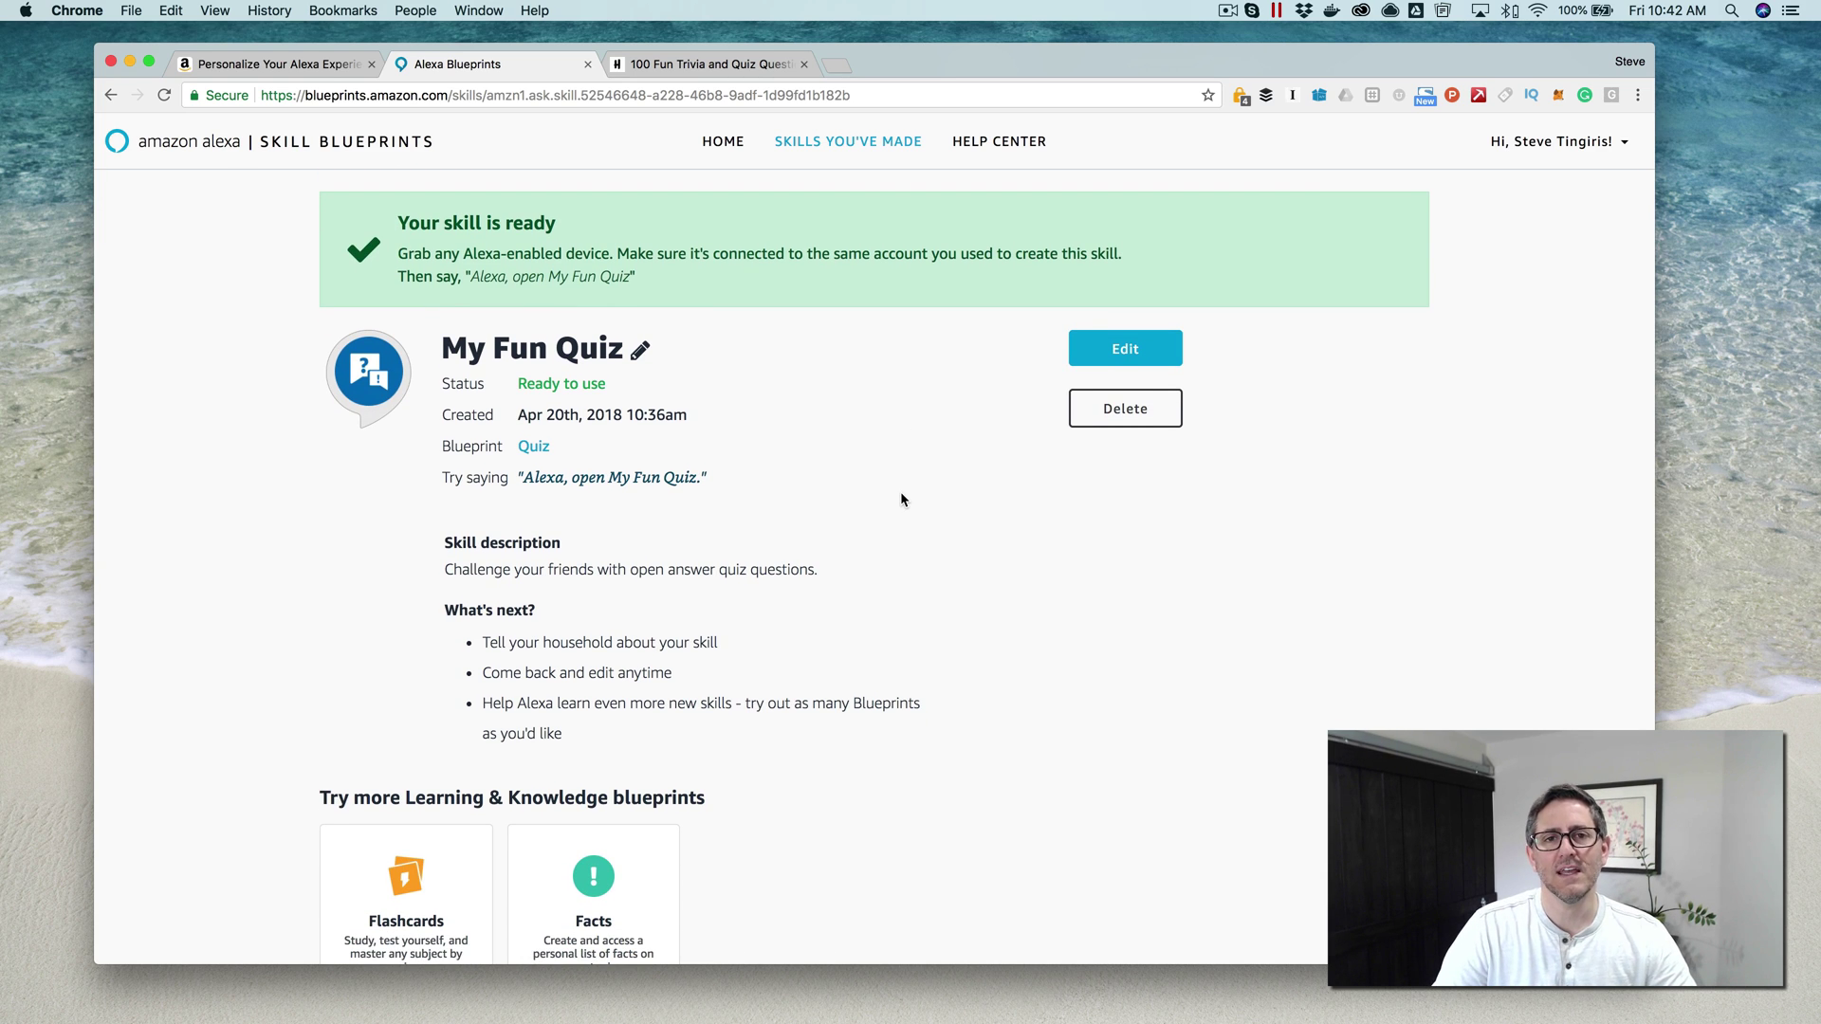